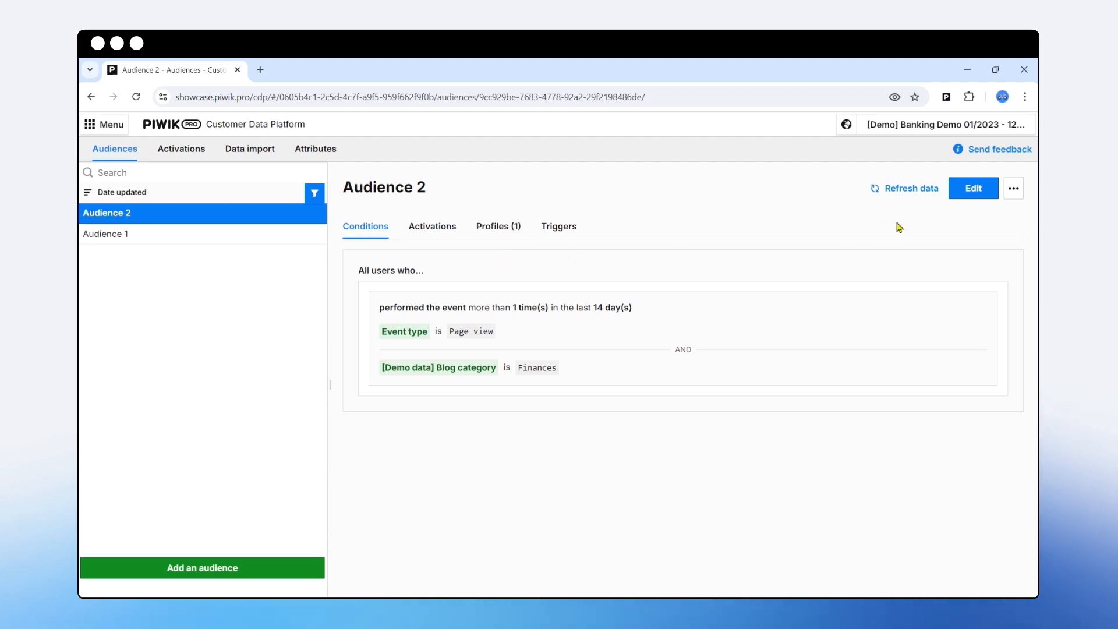
Change Audience 2's event condition to more than 2 times, then save and confirm the edited audience
left_click(965, 198)
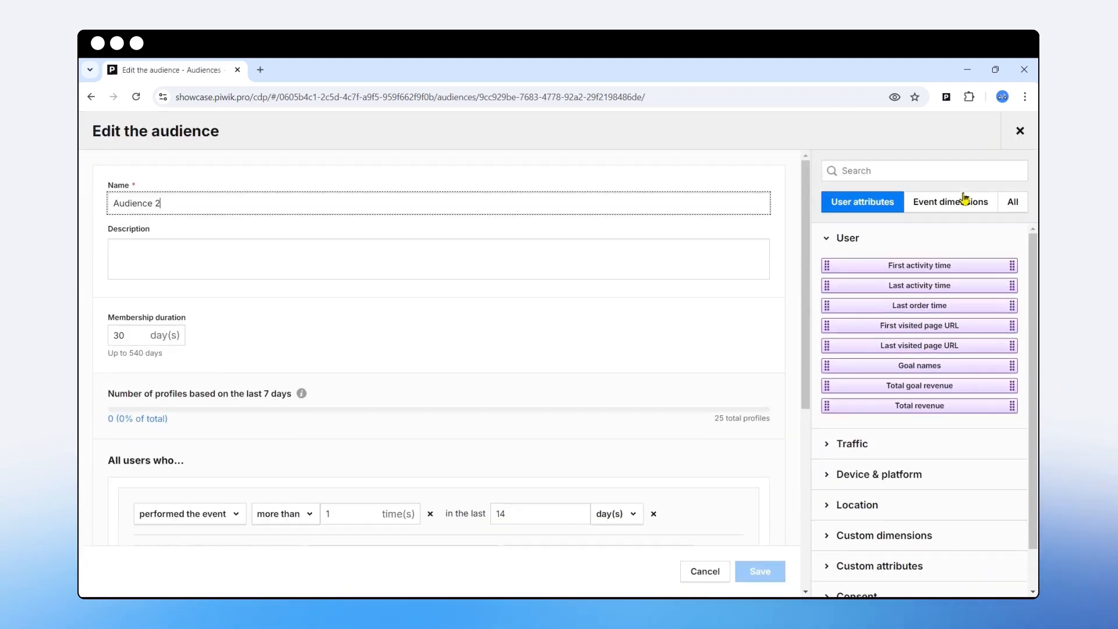
scroll(572, 317, "down", 3)
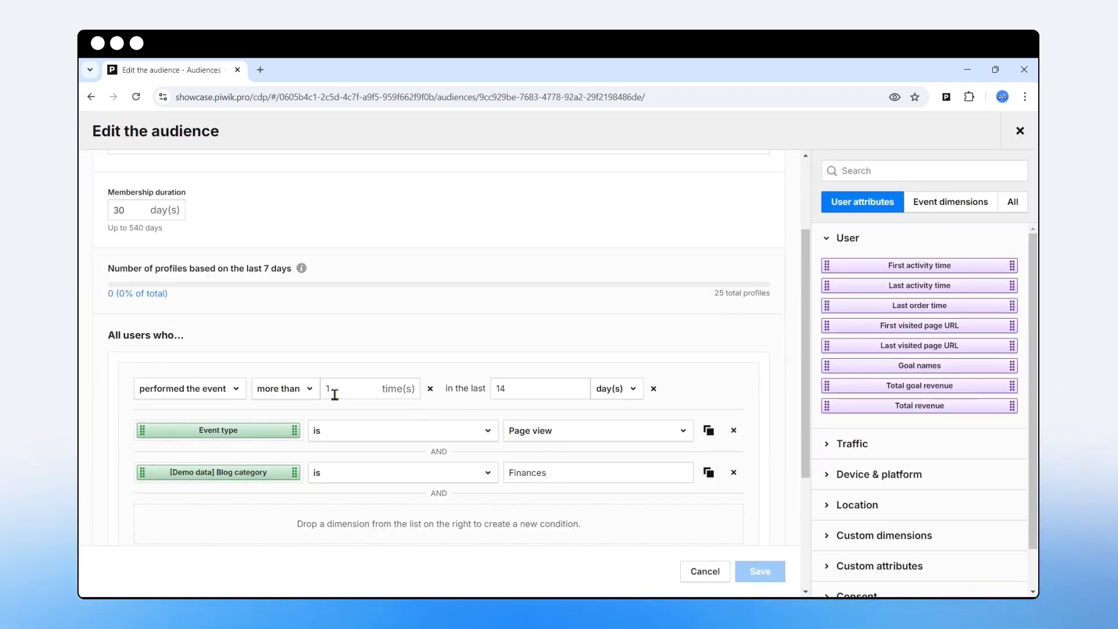
left_click(373, 387)
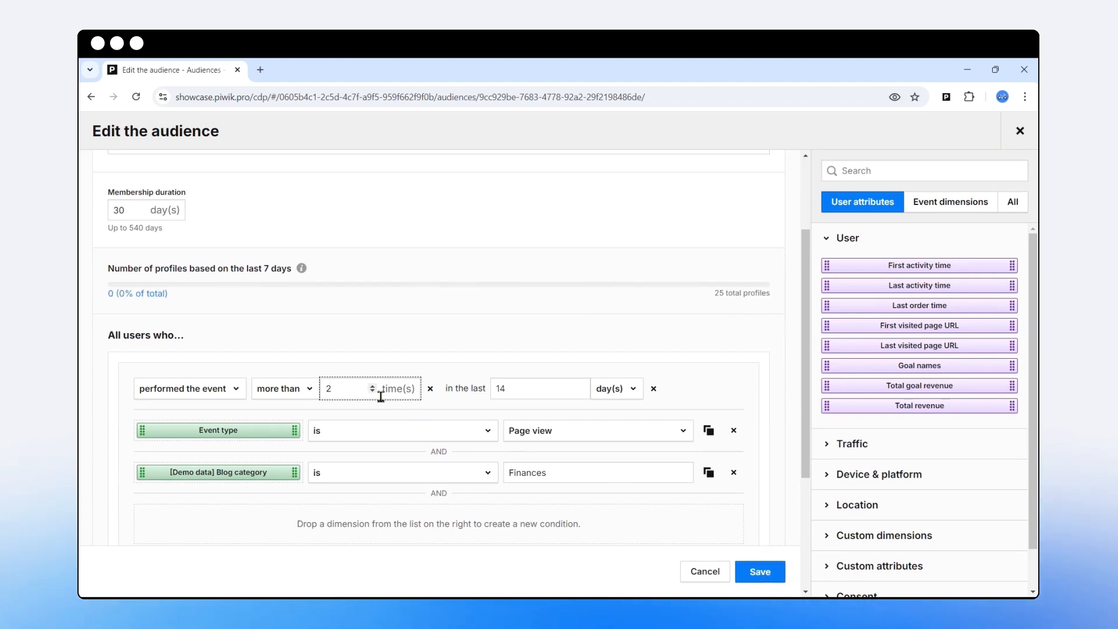
left_click(770, 577)
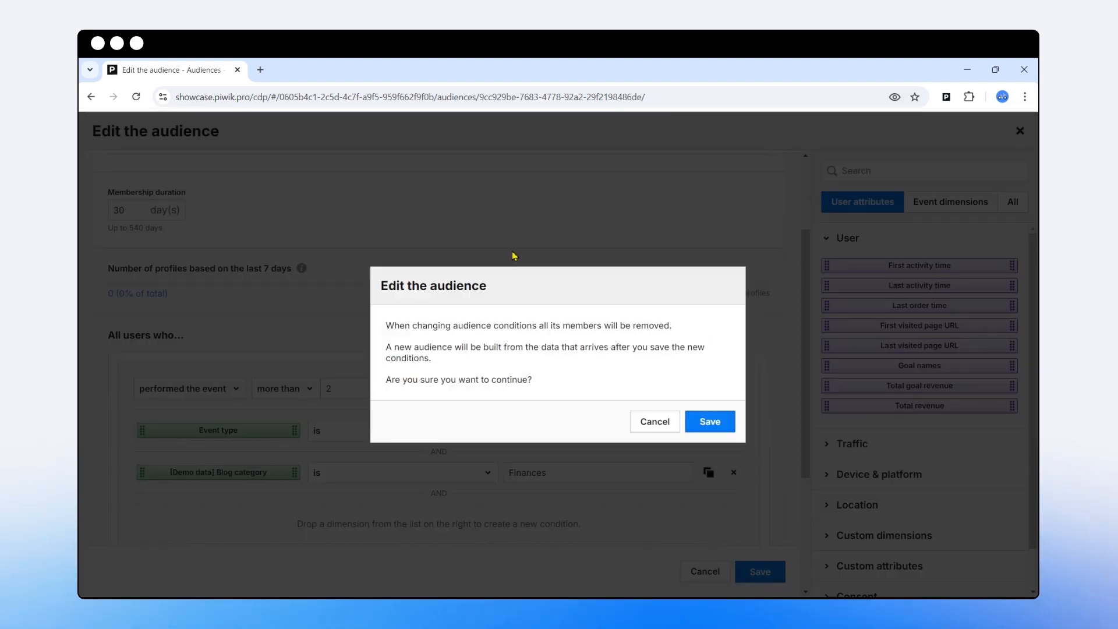
left_click(710, 421)
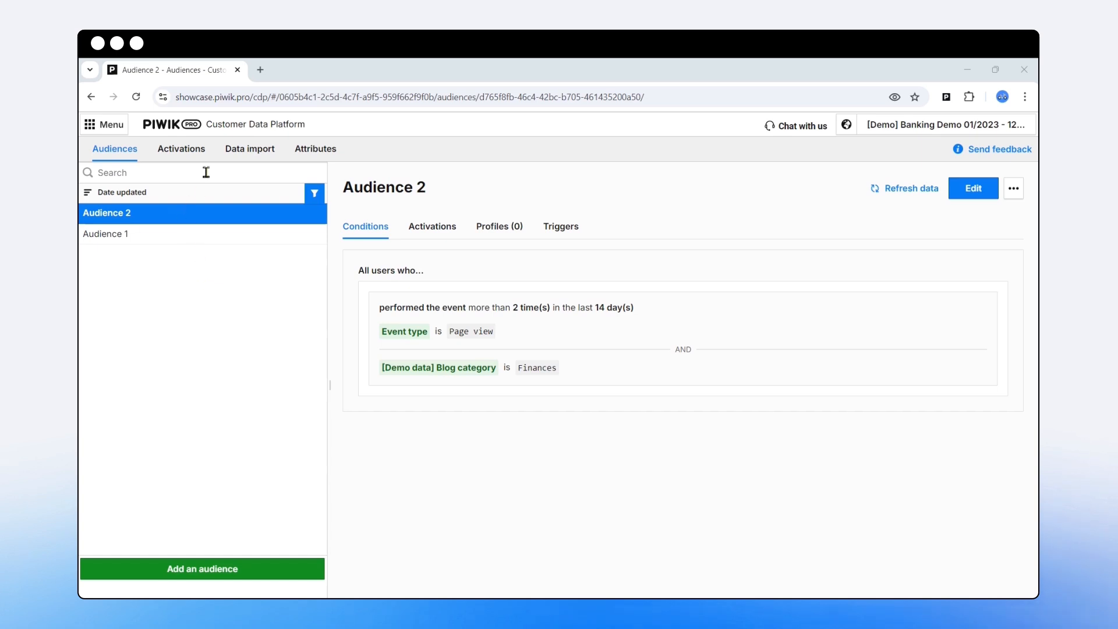
Start adding an audience and examine the ready-made options: suggested audiences, existing audiences and analytics segments
left_click(195, 573)
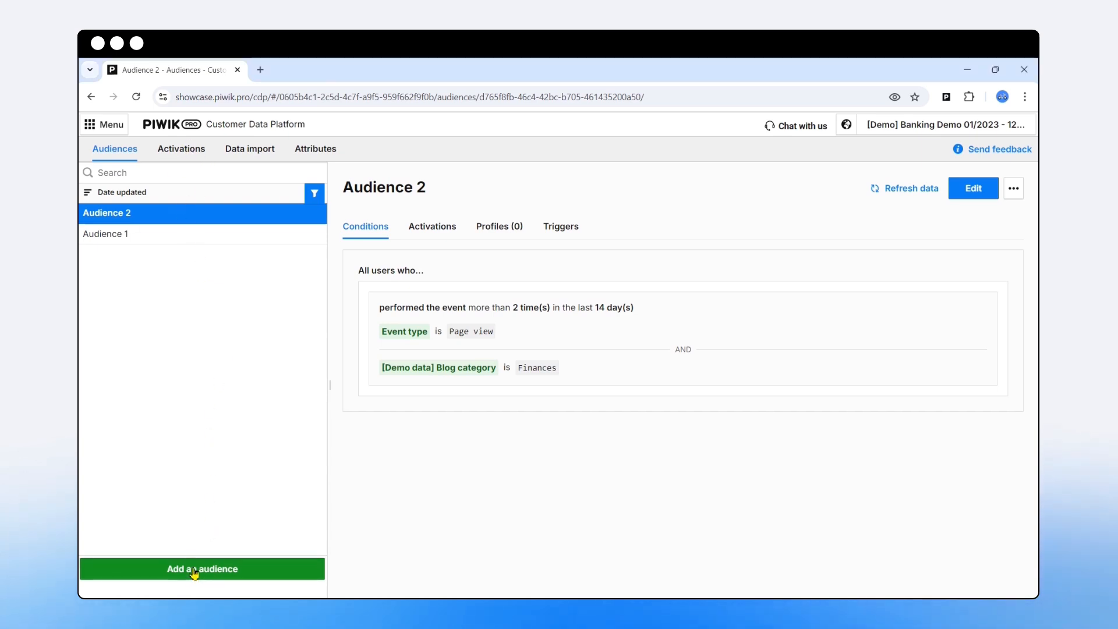
scroll(280, 431, "down", 4)
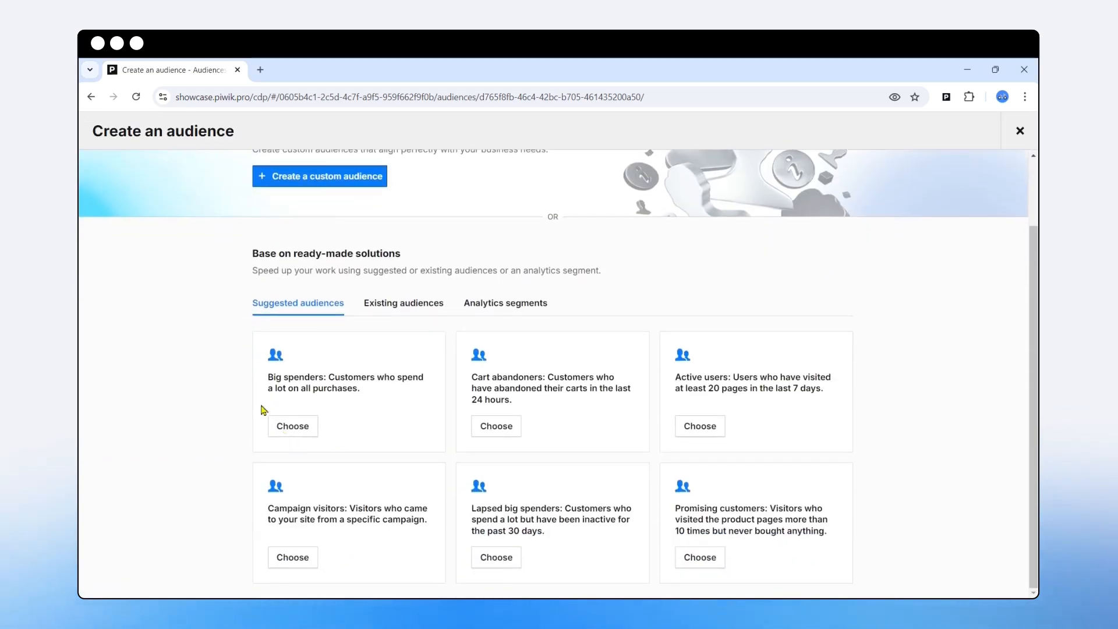
scroll(261, 409, "up", 2)
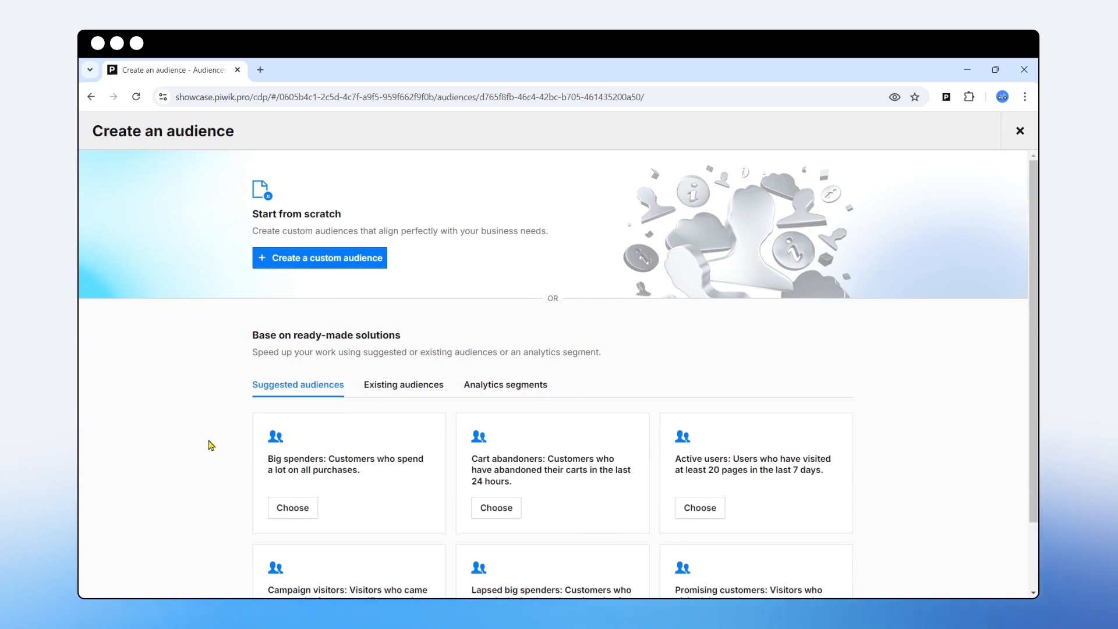
scroll(207, 438, "down", 2)
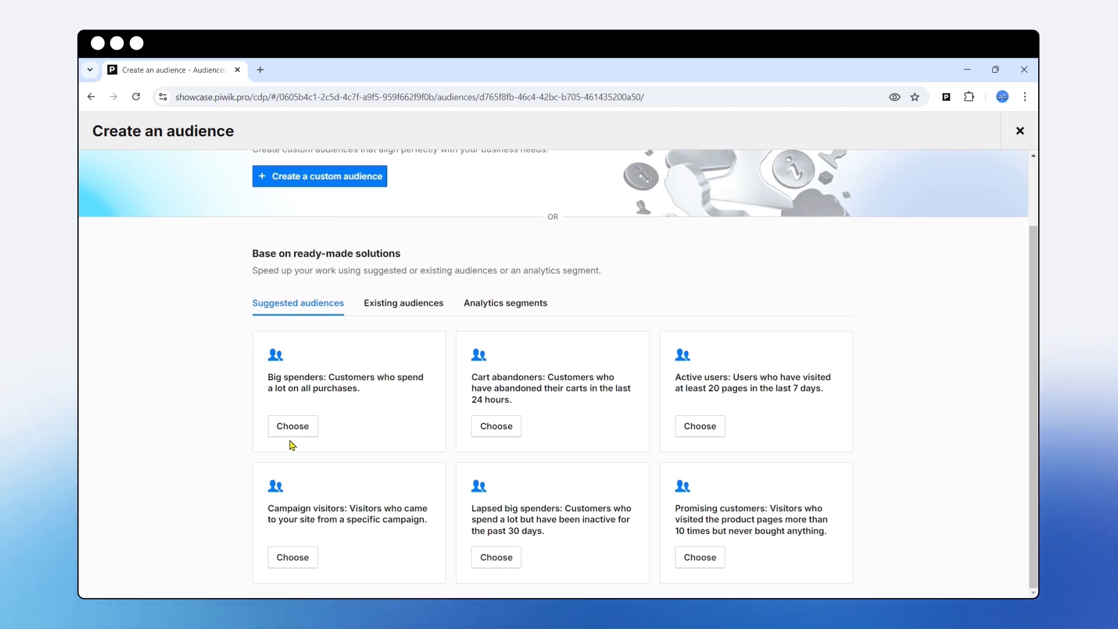
left_click(395, 313)
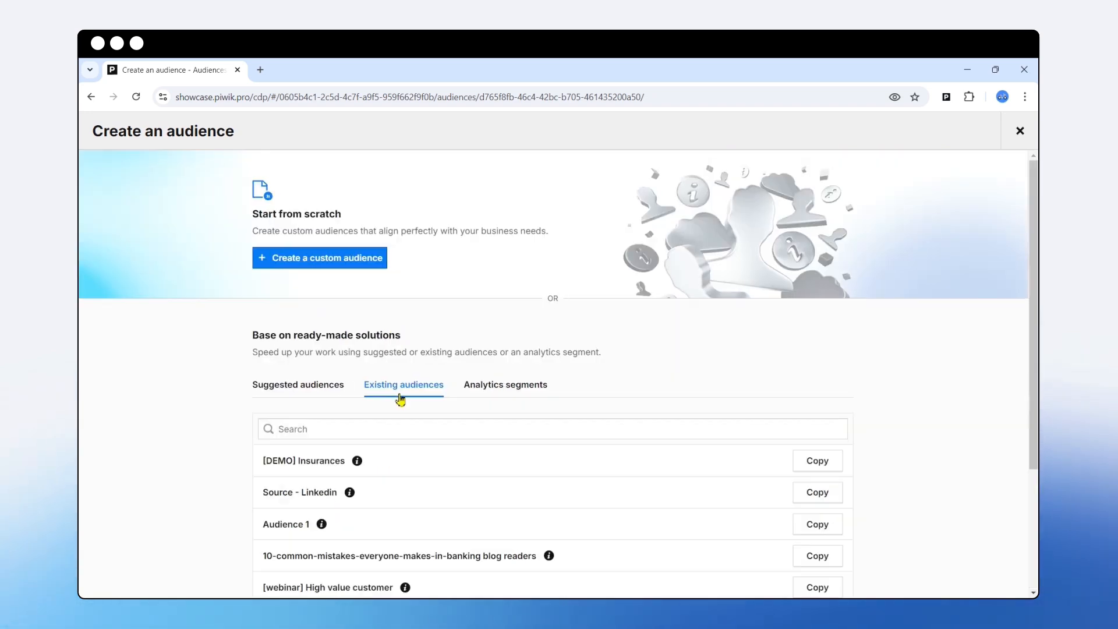
scroll(400, 463, "down", 2)
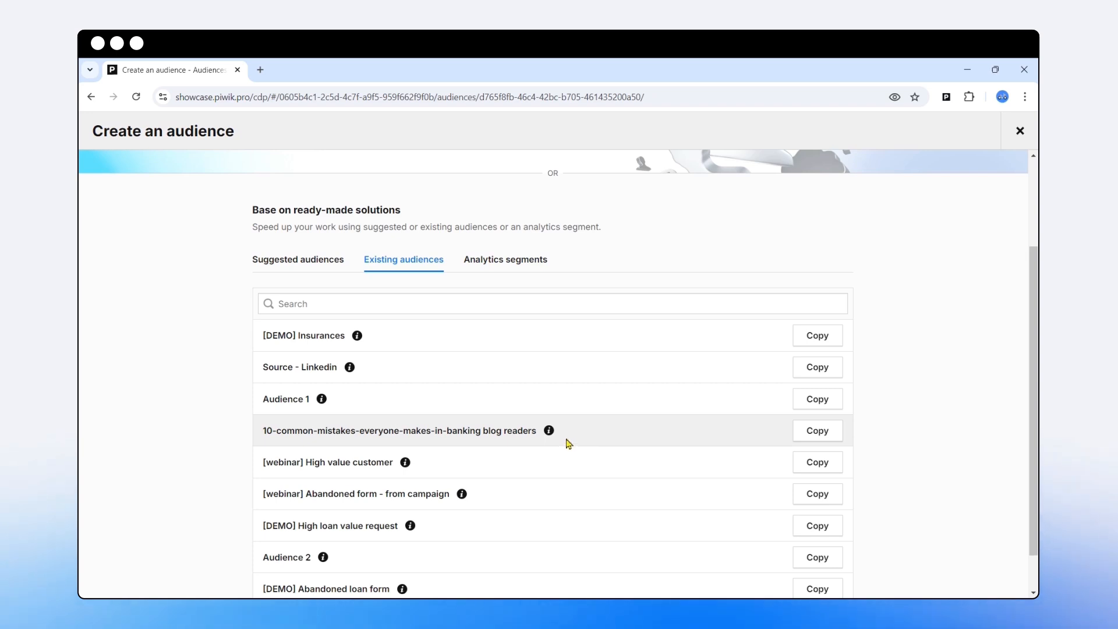
left_click(523, 265)
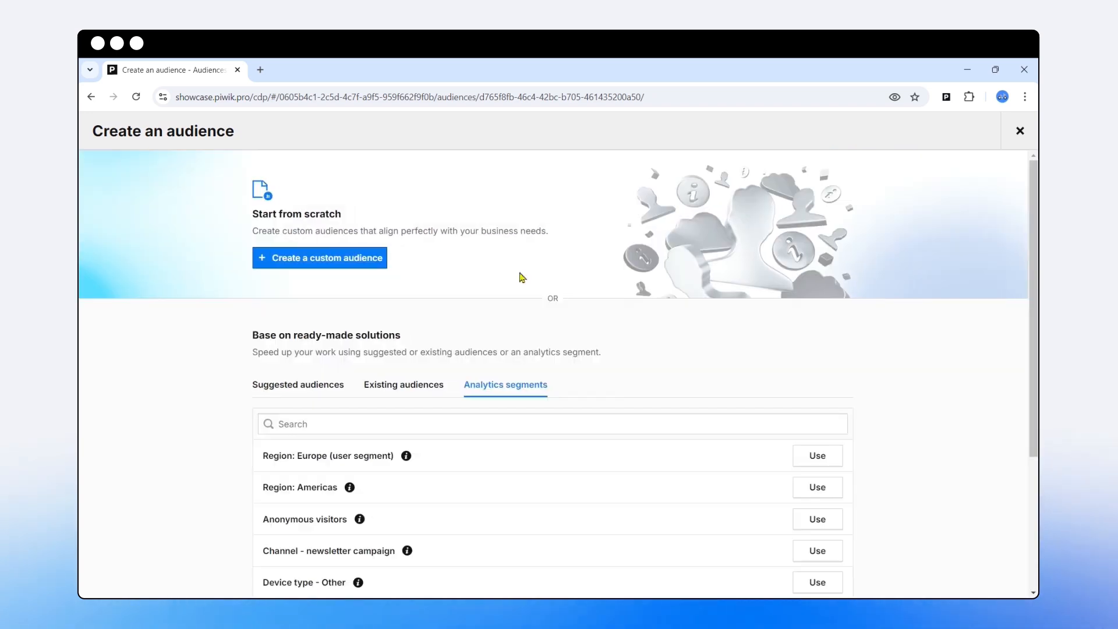
scroll(512, 424, "down", 2)
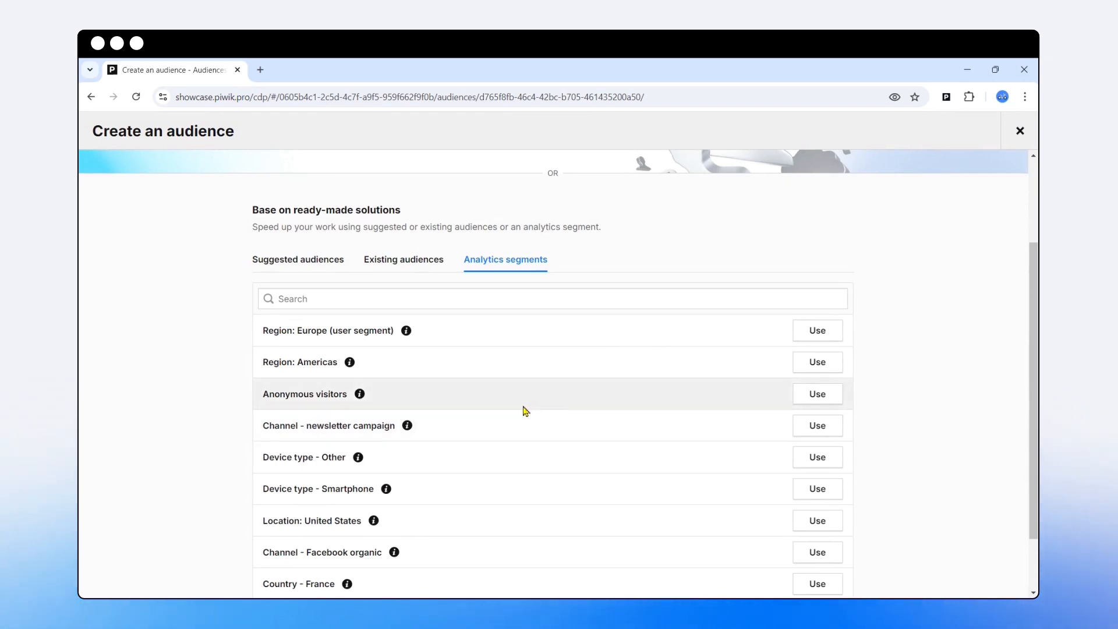
scroll(494, 410, "up", 2)
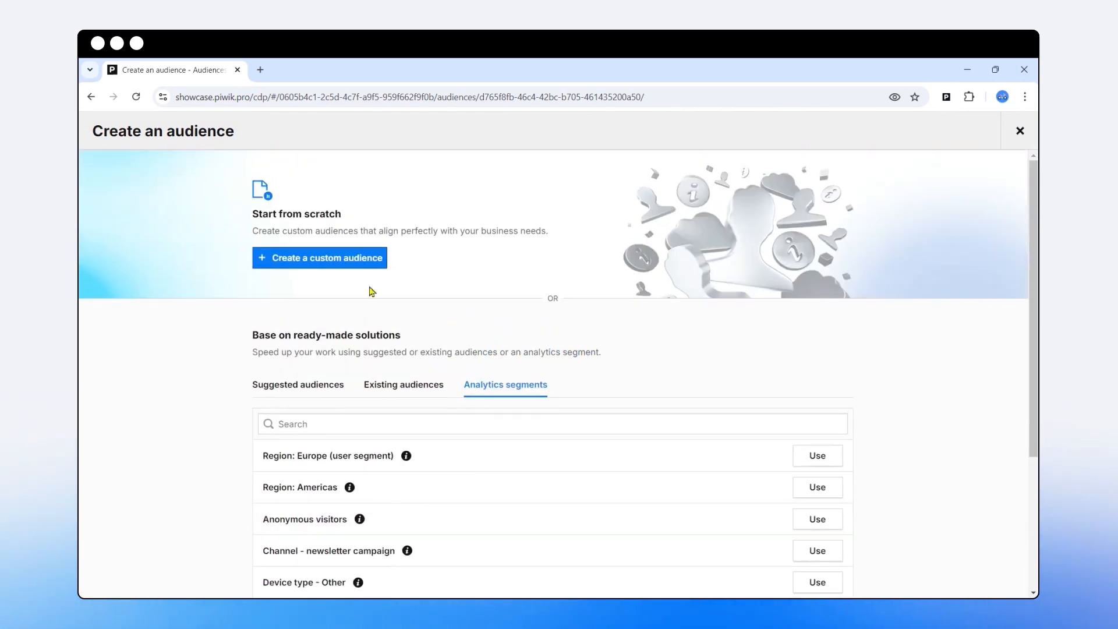
Start a custom audience from scratch and name it "Audience 3"
left_click(307, 259)
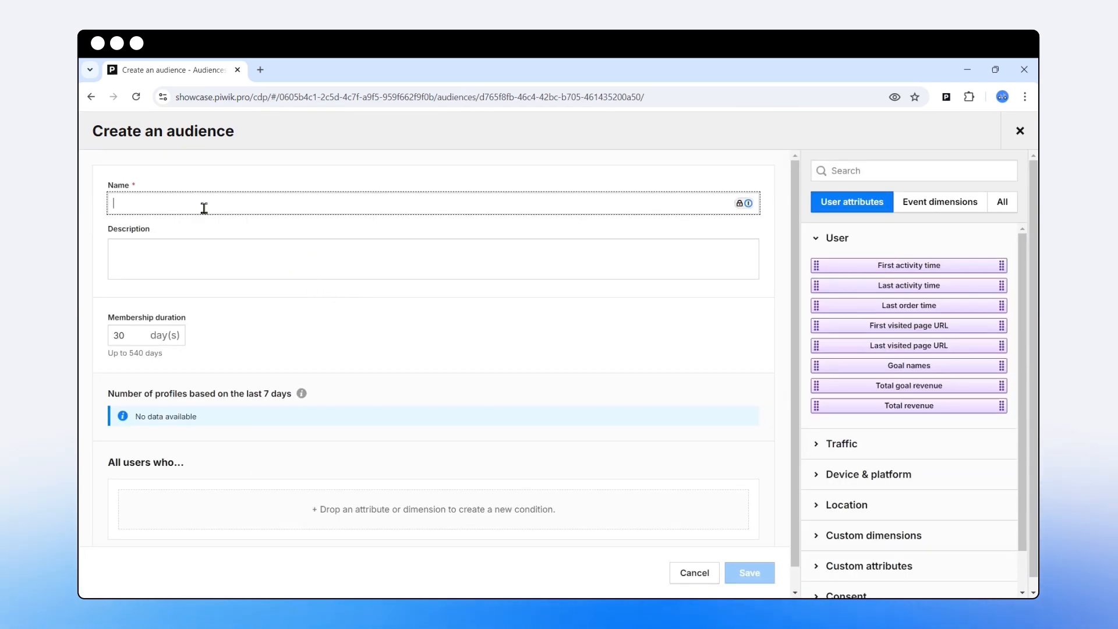
type("A")
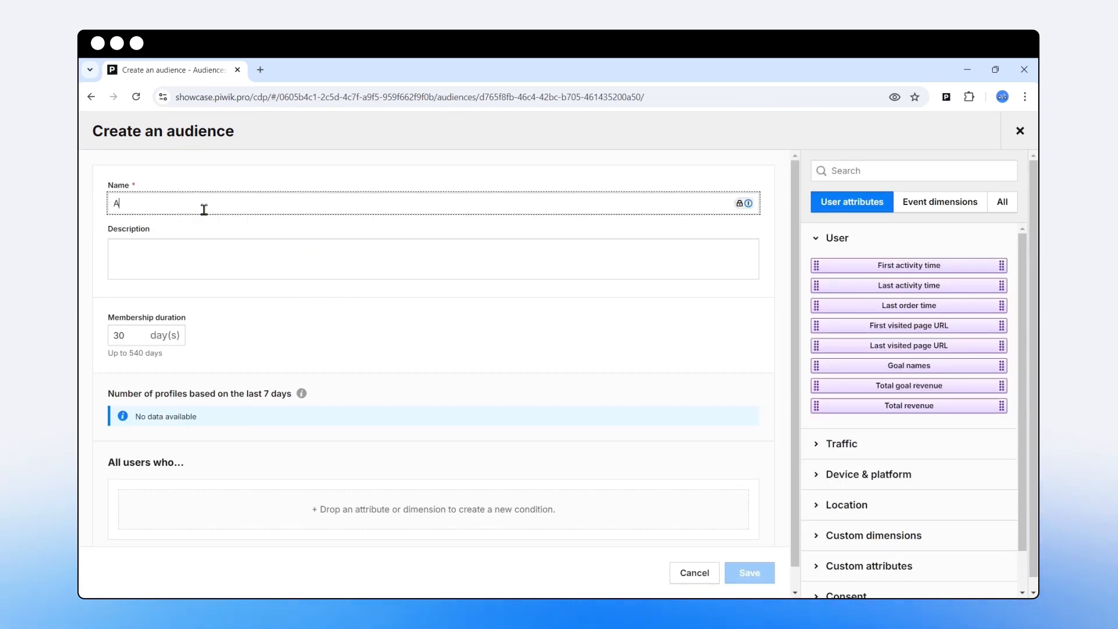
type("udience 3")
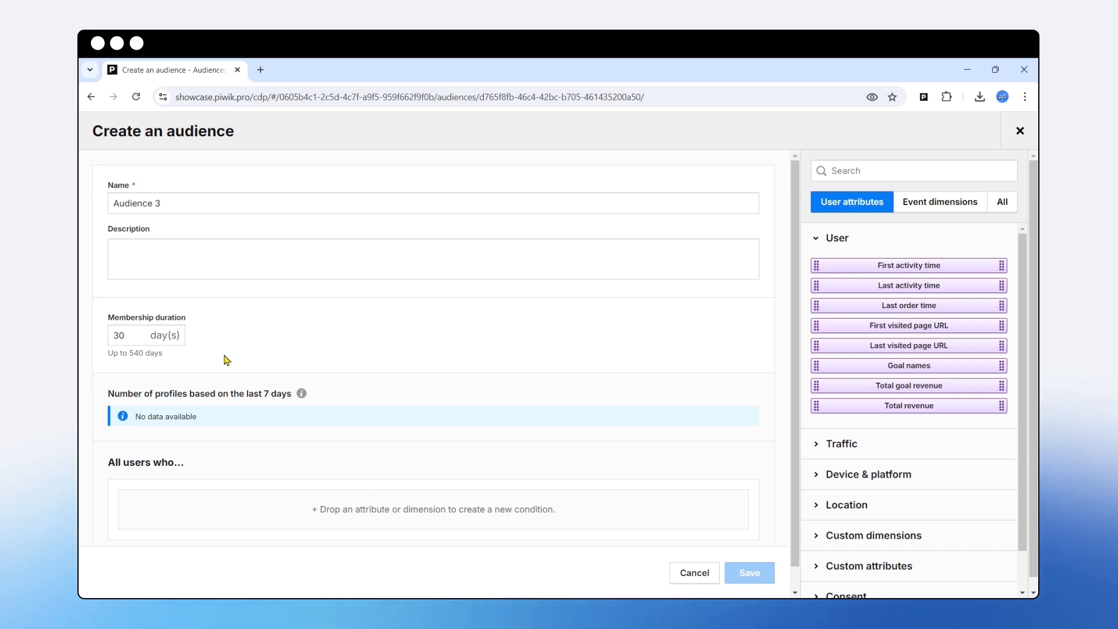
Try adjusting the membership duration of Audience 3, raising it to 32 days
left_click(140, 336)
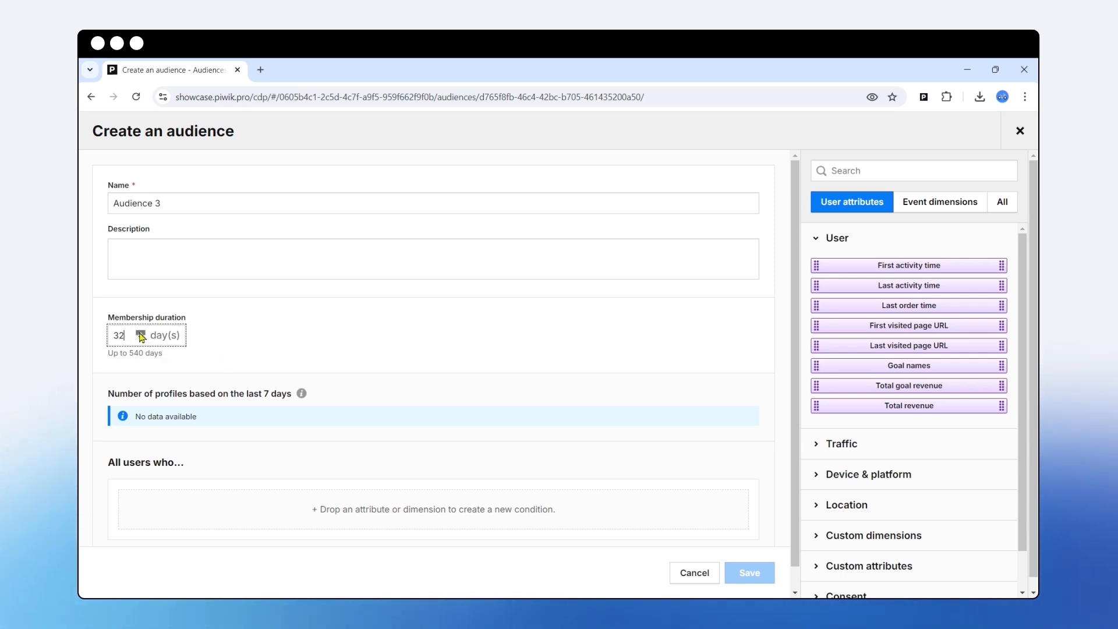
left_click(142, 338)
left_click(141, 338)
left_click(142, 338)
left_click(142, 338)
double_click(132, 353)
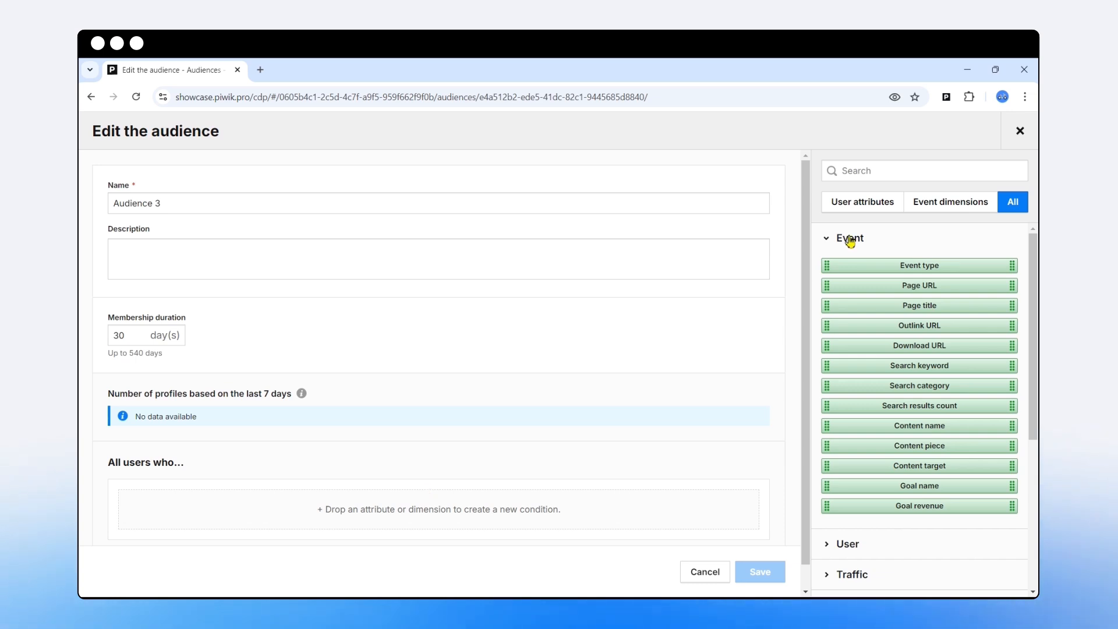
Find the Campaign name attribute by searching for "cam" and add it as a condition of Audience 3
left_click(891, 172)
type("cam")
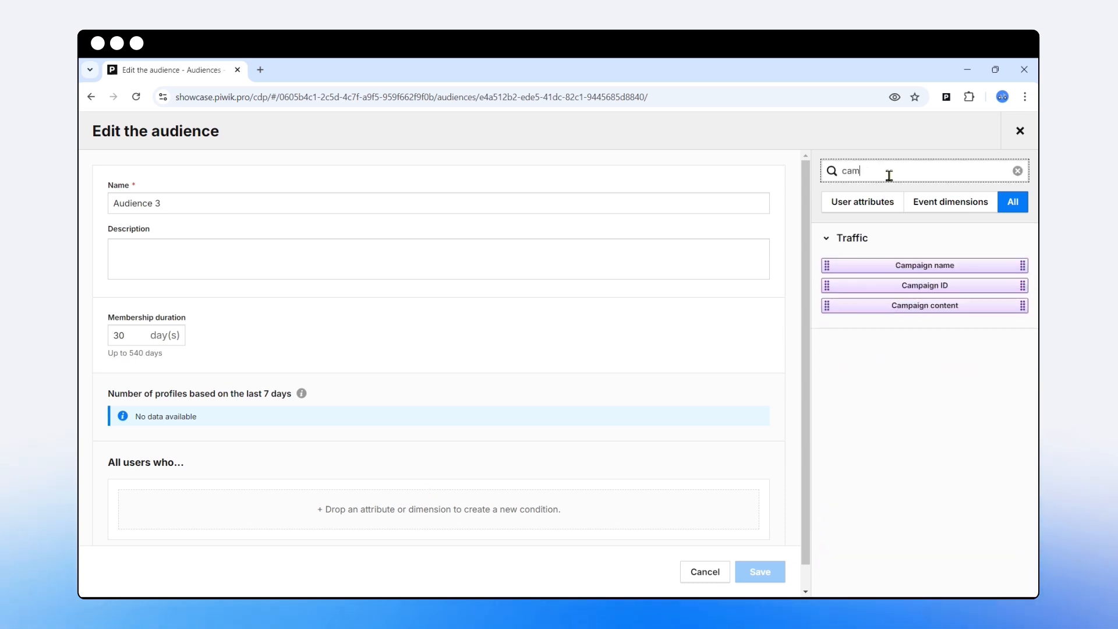
left_click_drag(941, 265, 225, 511)
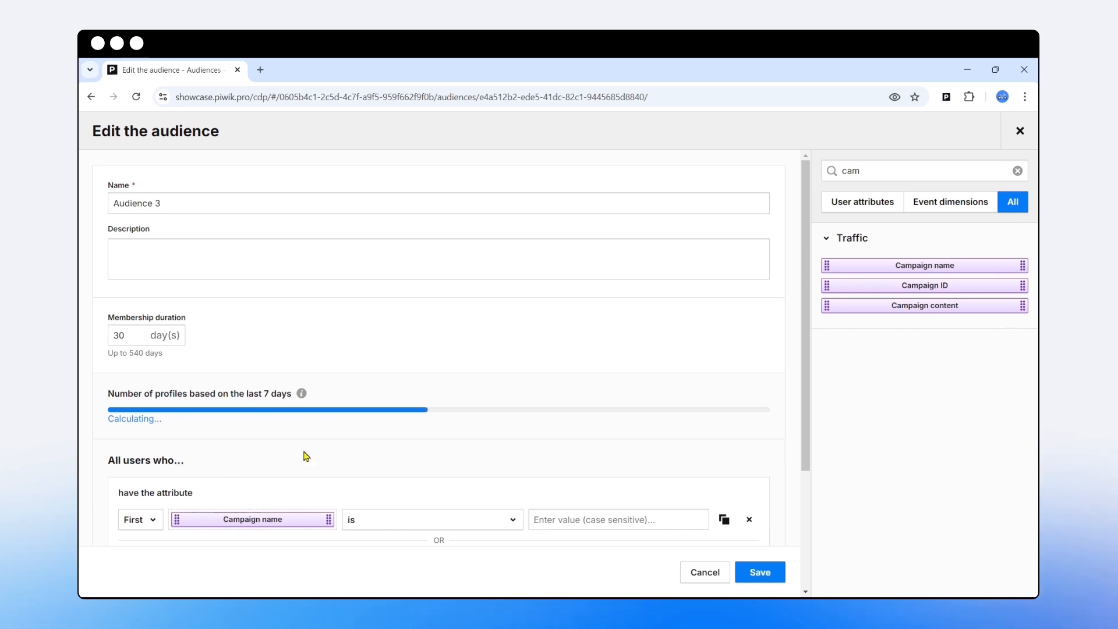
Set the condition to Last Campaign name is "Email", then save and confirm the audience changes
scroll(307, 456, "down", 2)
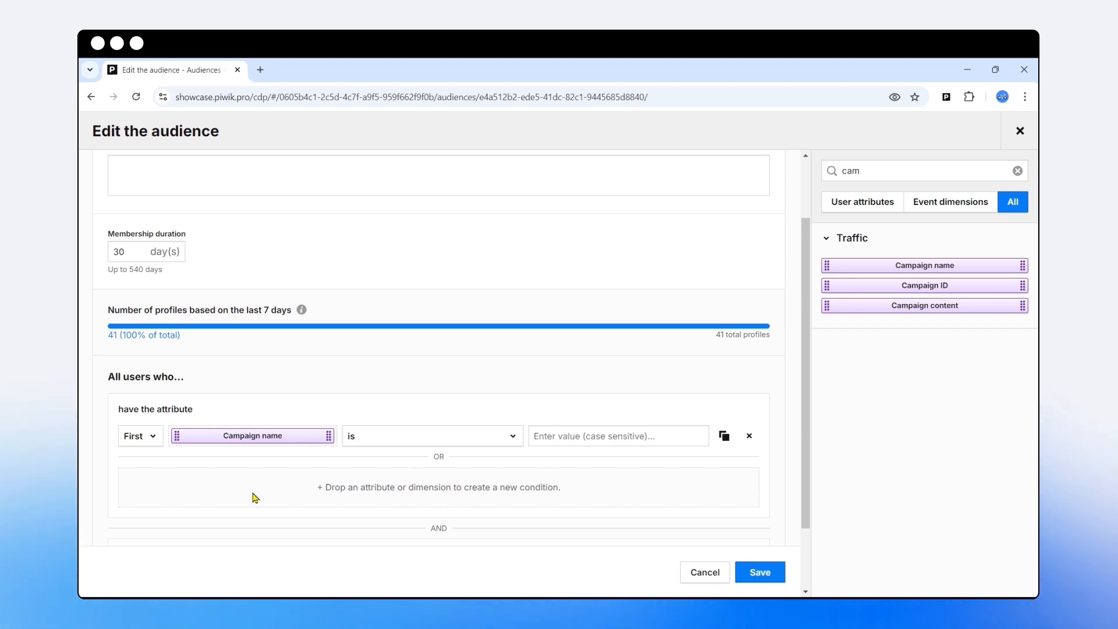
left_click(153, 441)
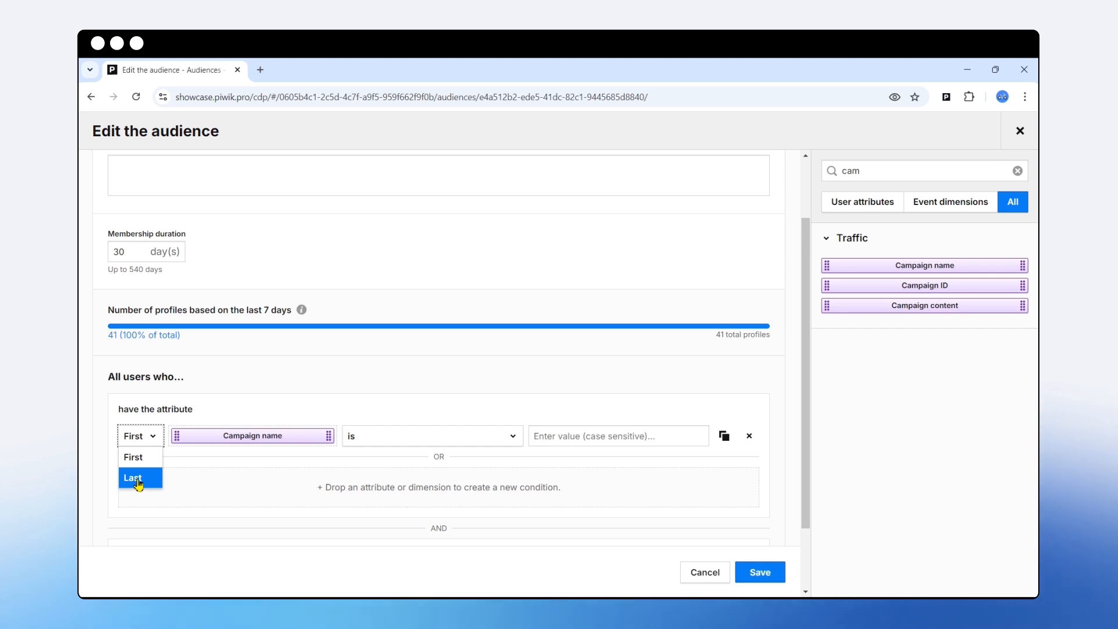
left_click(141, 481)
left_click(575, 443)
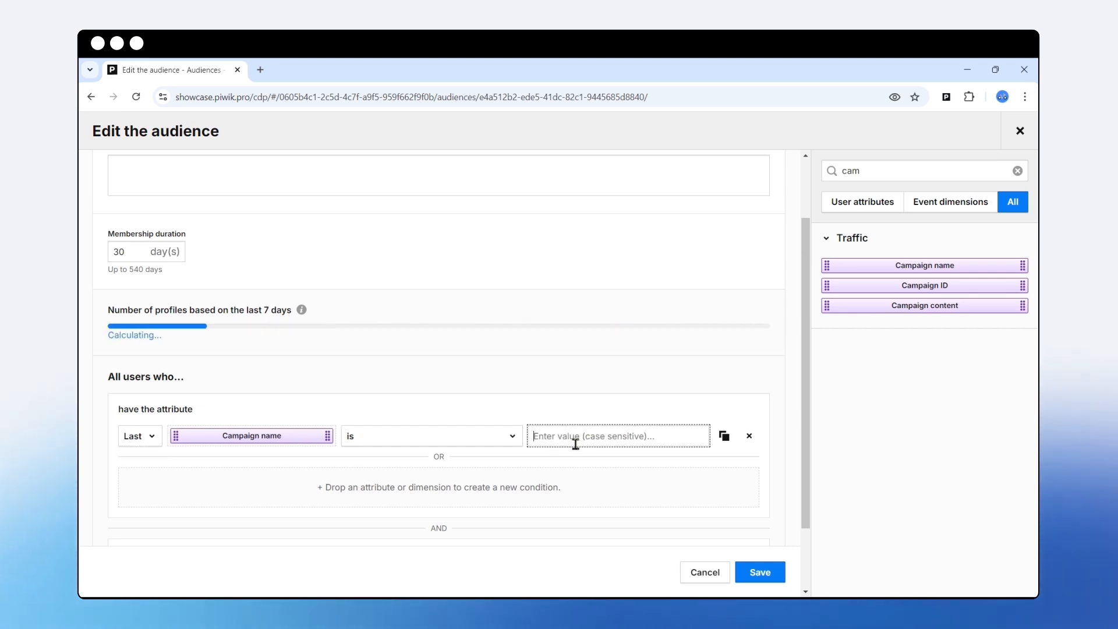
type("Email")
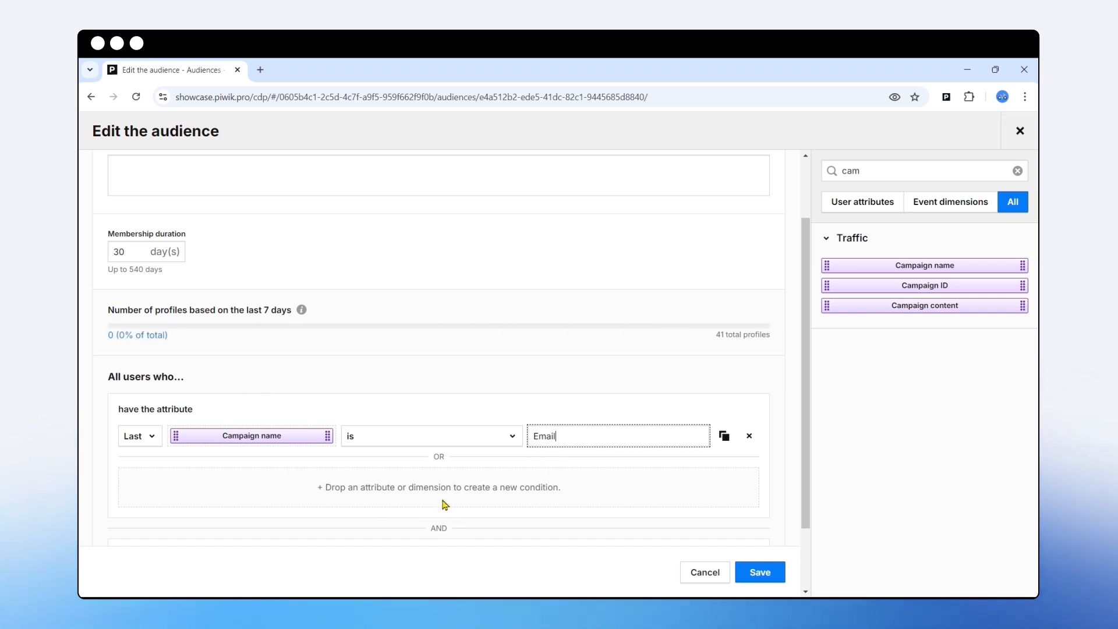
left_click(760, 573)
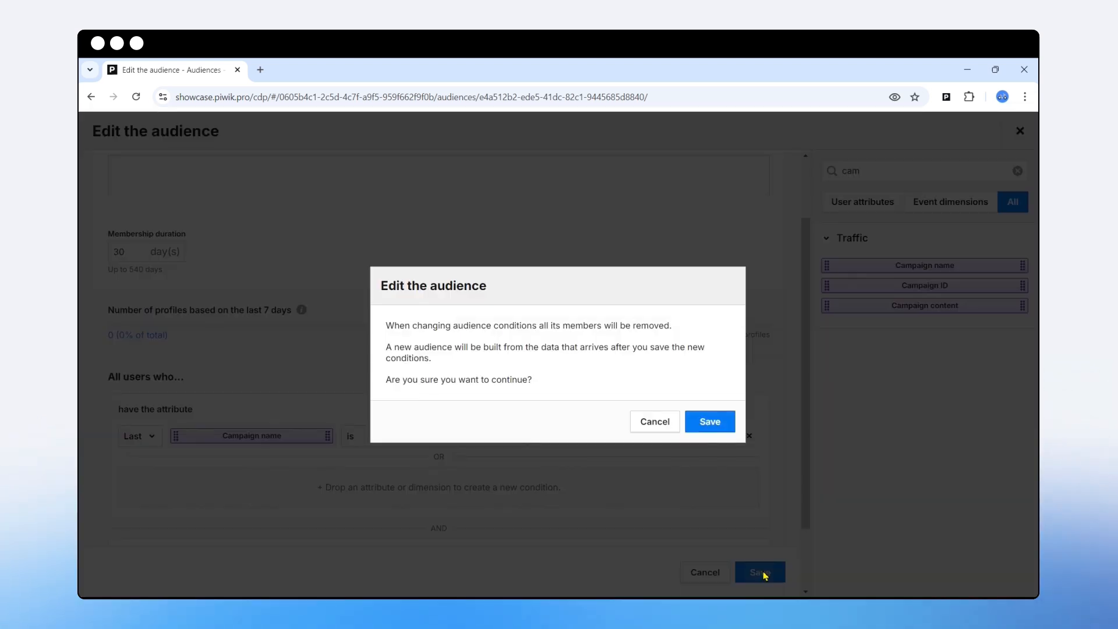
left_click(712, 425)
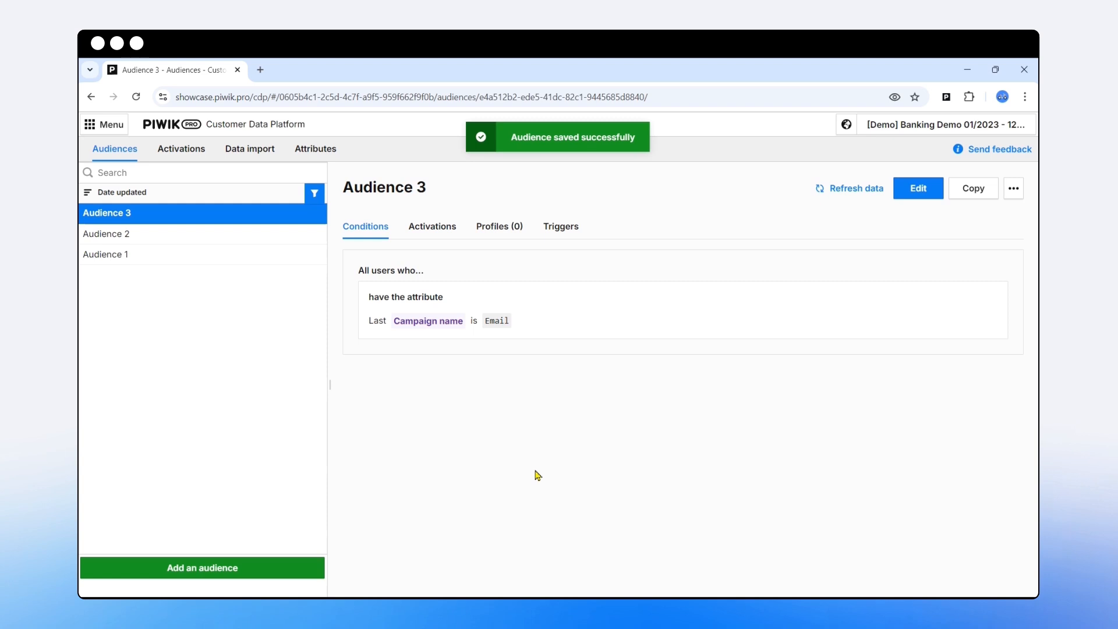
Search the user attributes for "ca" and save a custom attribute created from Campaign name with List unique aggregation
left_click(313, 151)
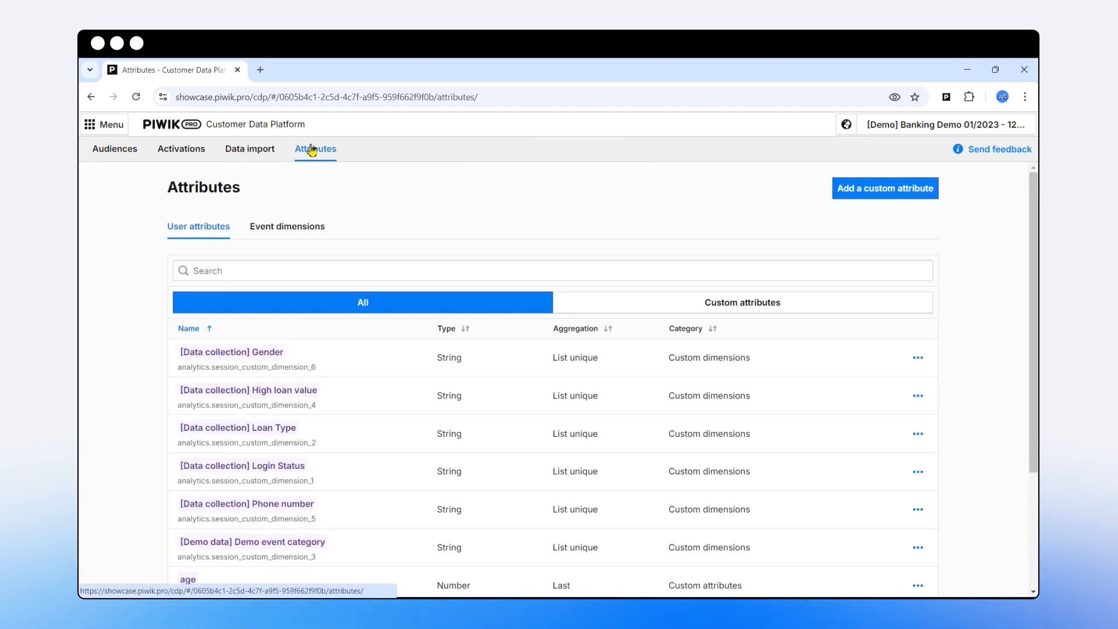
left_click(270, 276)
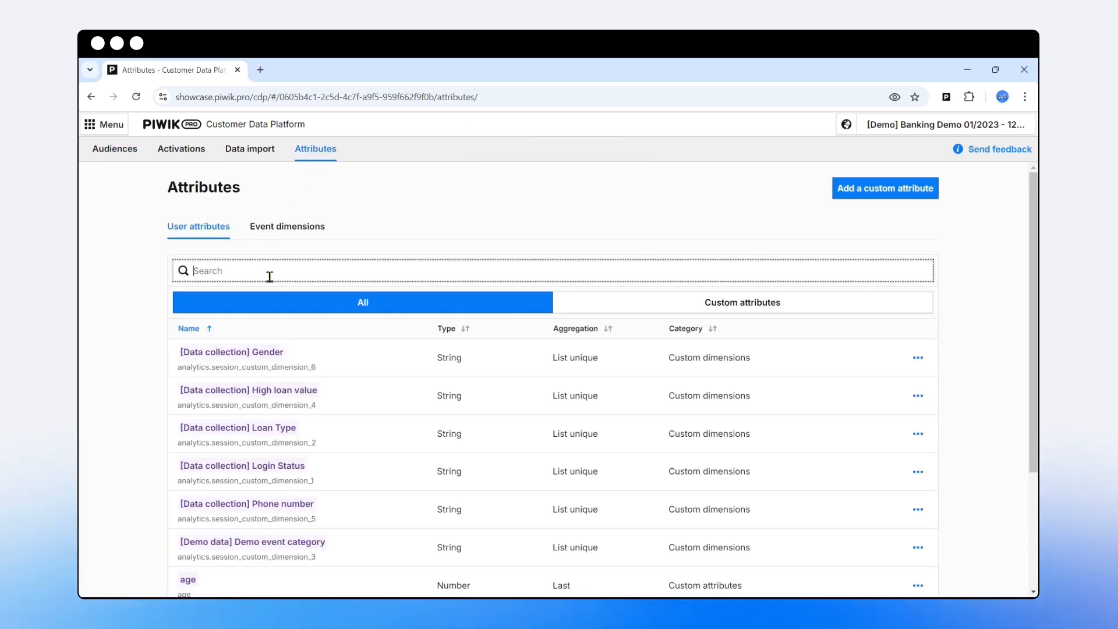
type("ca")
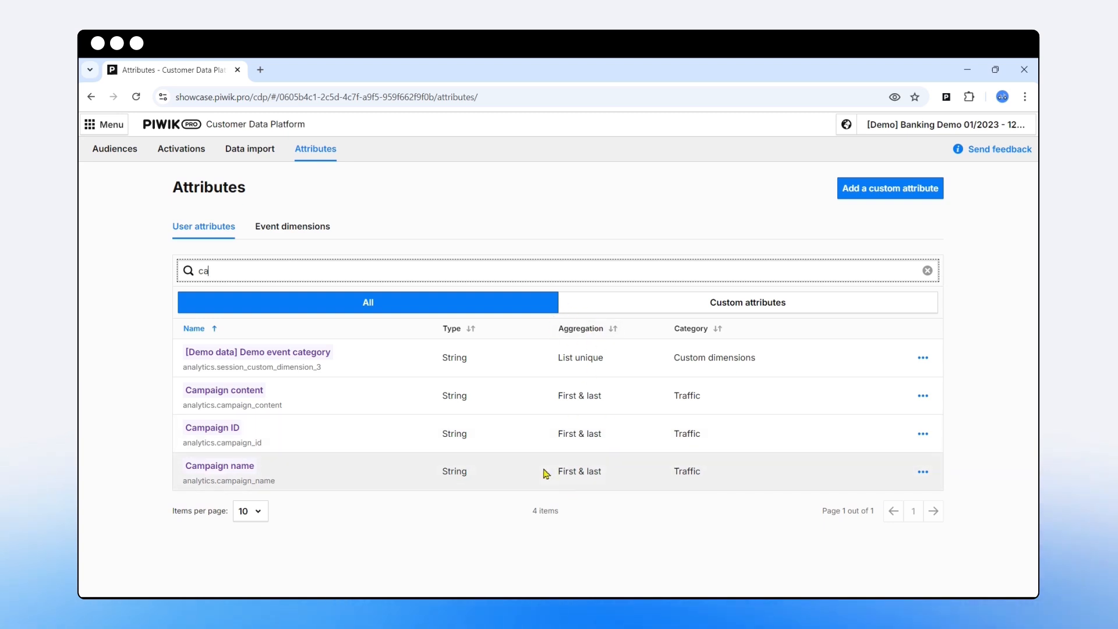
left_click(923, 472)
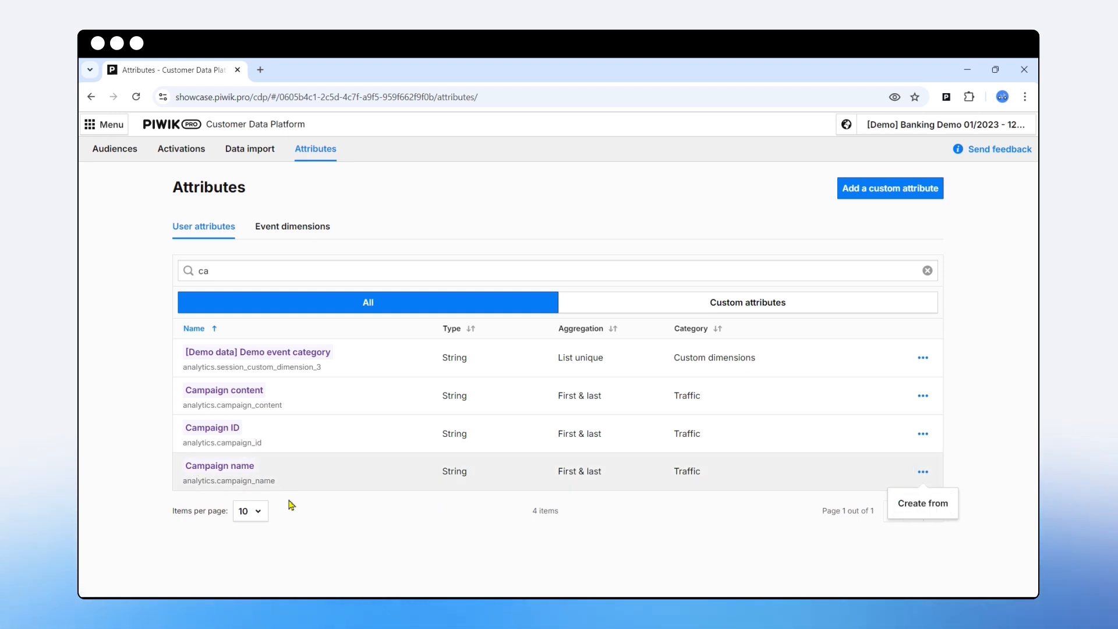
left_click(915, 510)
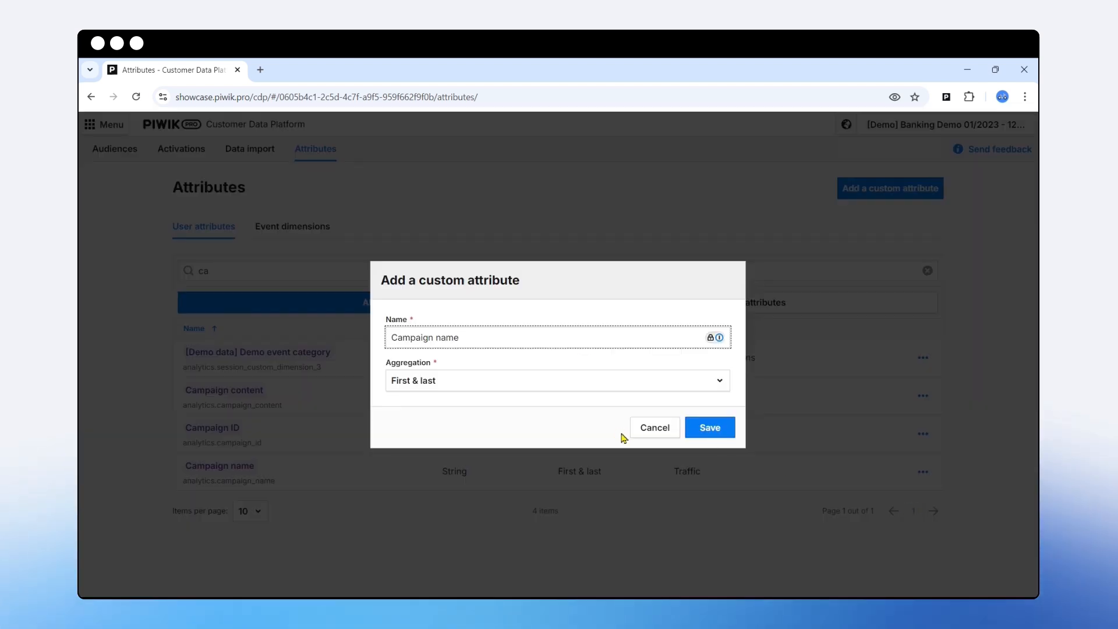
left_click(462, 382)
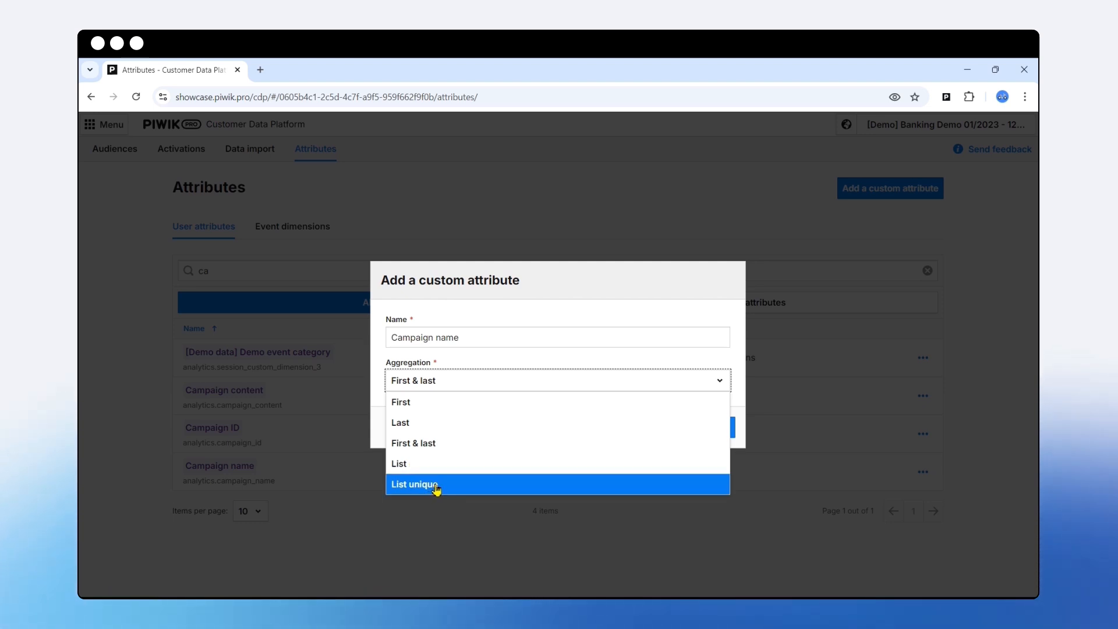
left_click(410, 494)
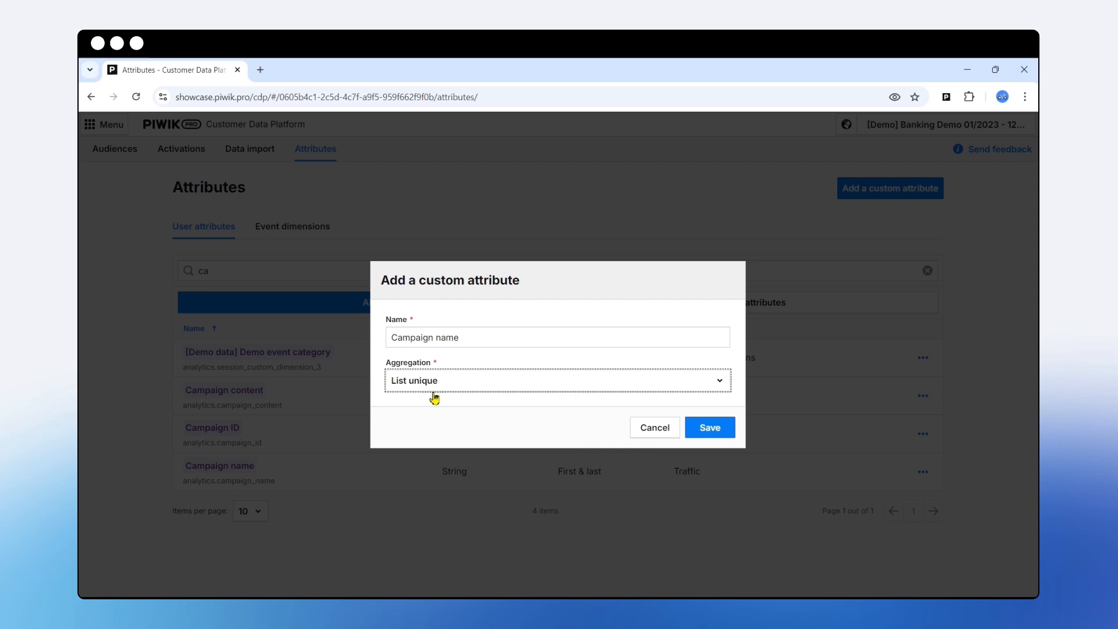
left_click(709, 429)
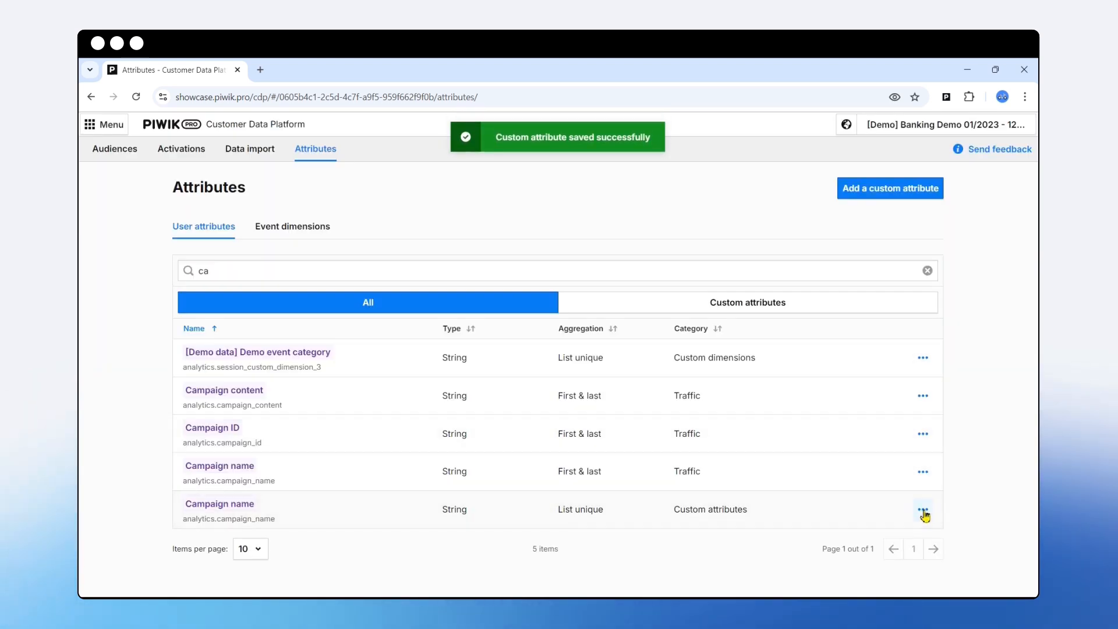
Rename the custom List unique attribute Campaign name to "Campaign name (list)" and save it
left_click(923, 510)
left_click(906, 541)
left_click(524, 277)
type("(list)")
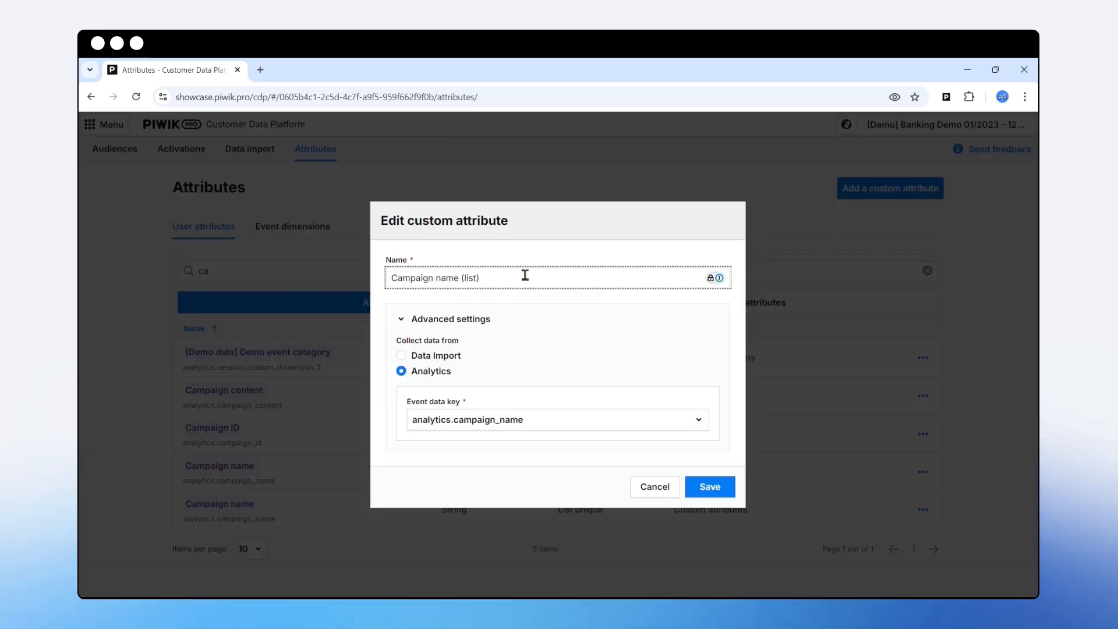
left_click(710, 487)
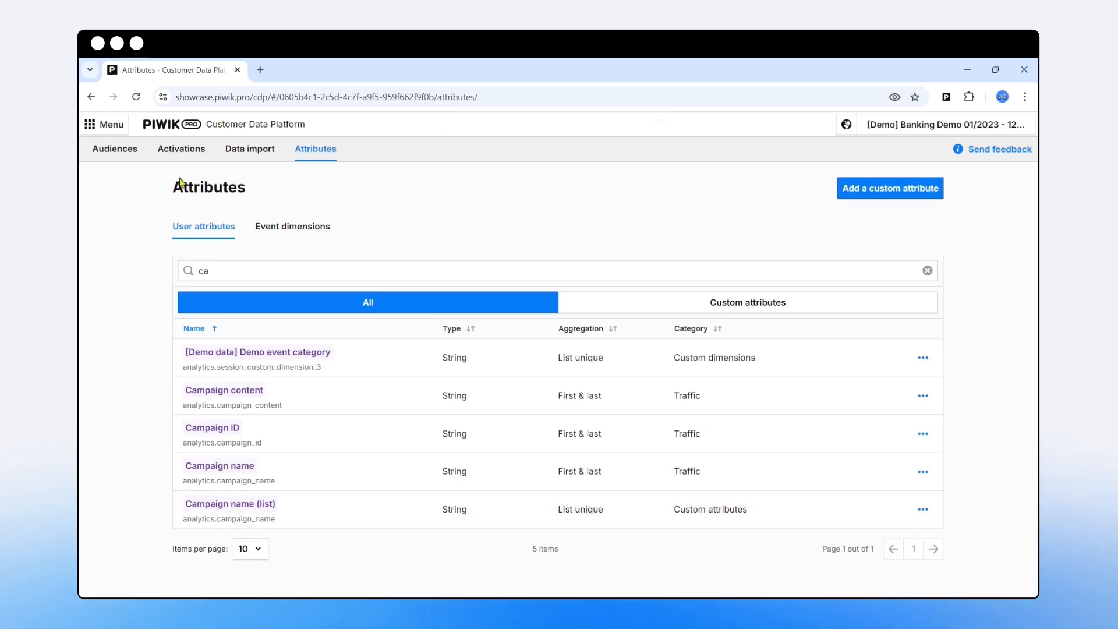
Open Audience 3 for editing and remove its existing Campaign name condition
left_click(124, 150)
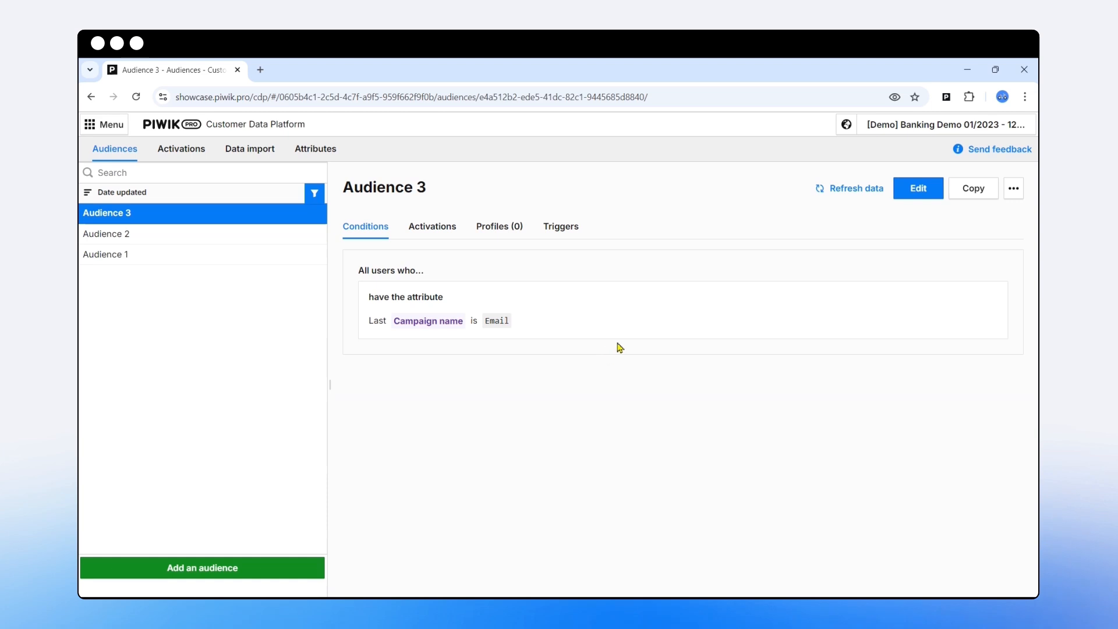
left_click(908, 188)
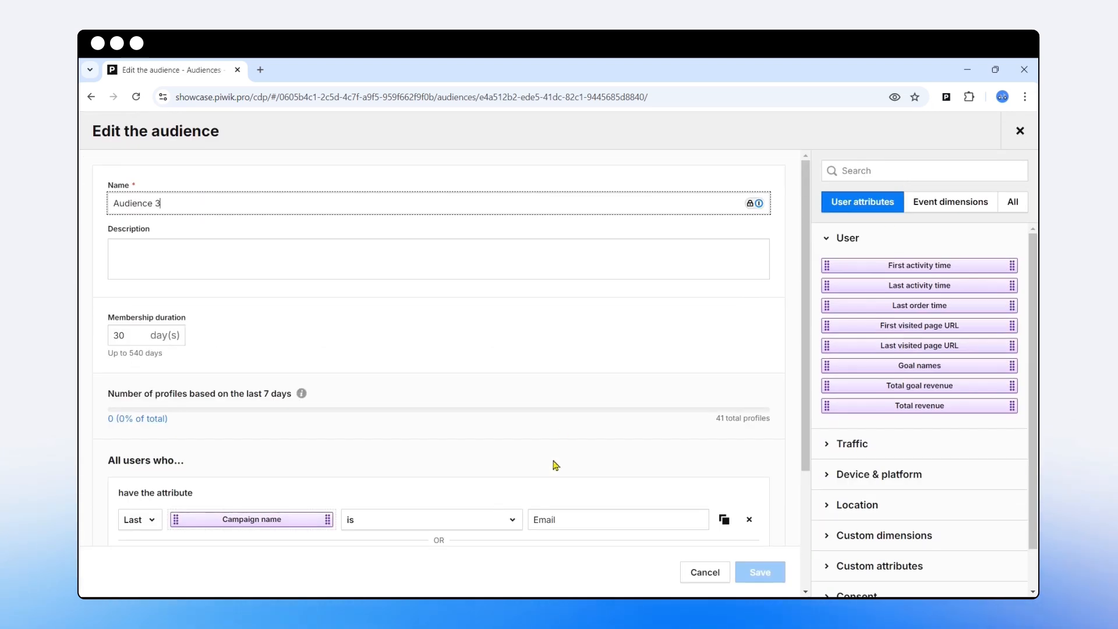
scroll(553, 465, "down", 2)
left_click(749, 395)
Search the attributes for "camp" and add the condition Any Campaign name (list) is "Email" to Audience 3
left_click(908, 181)
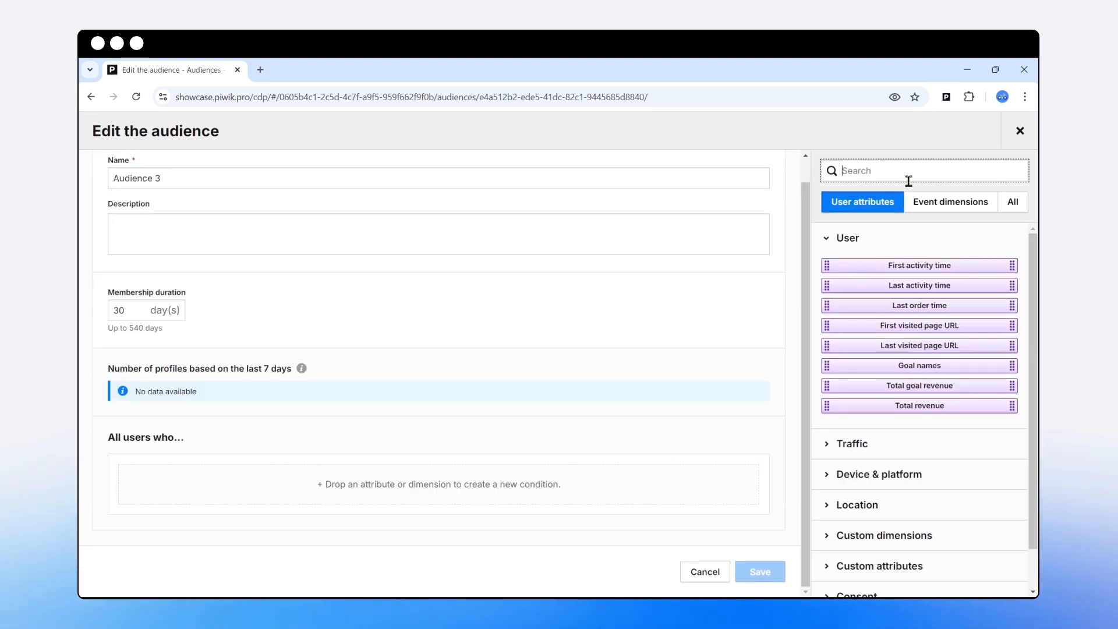
type("camp")
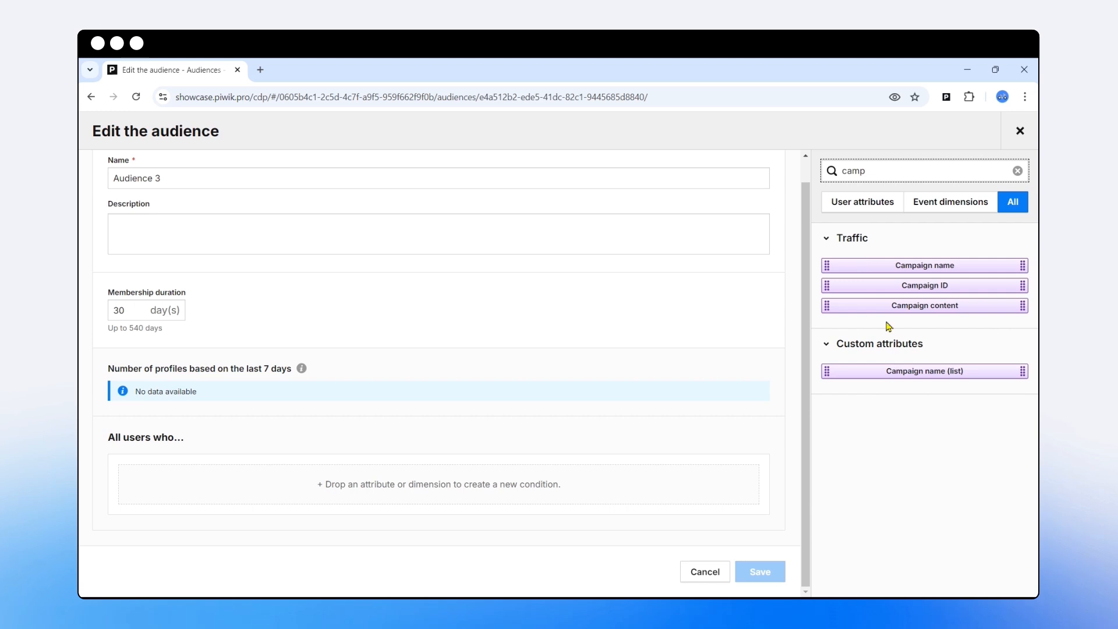
left_click_drag(900, 371, 281, 499)
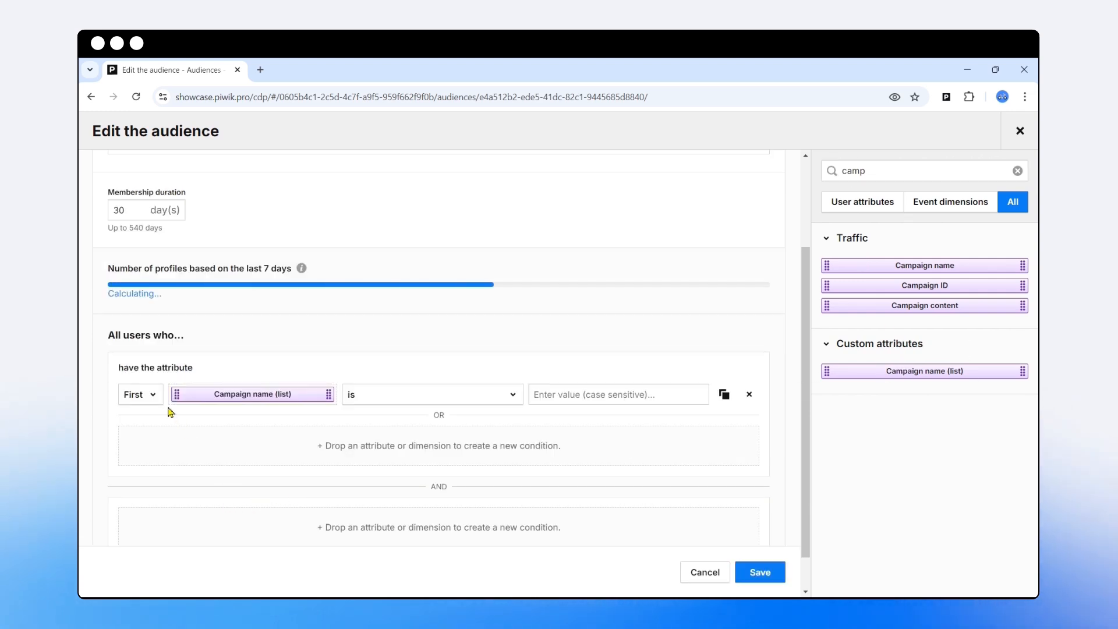
left_click(149, 394)
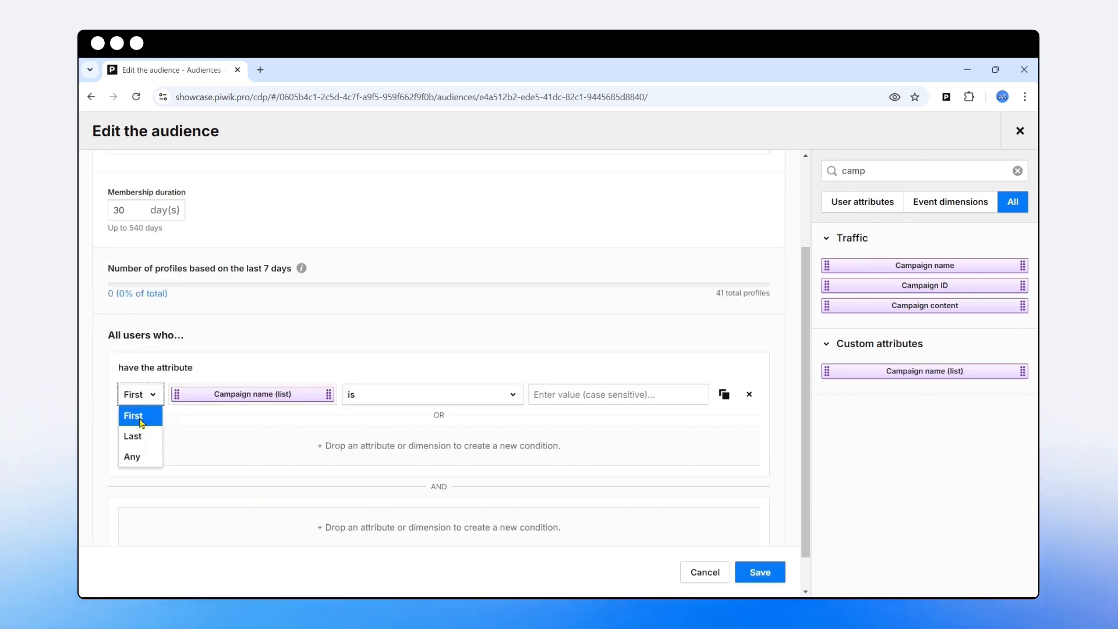
left_click(132, 457)
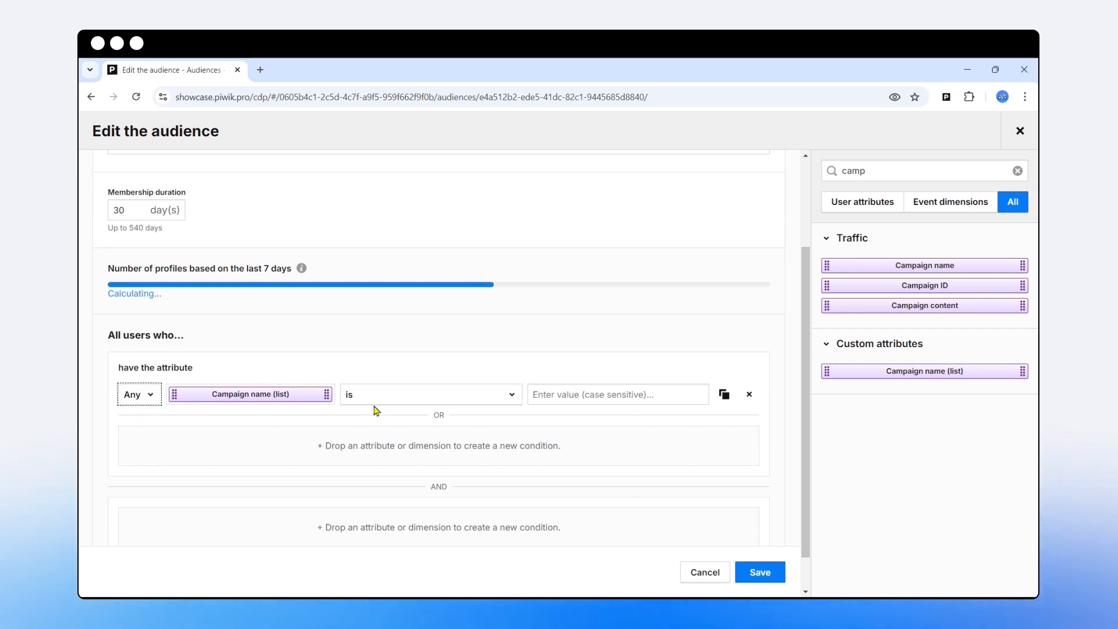
left_click(545, 401)
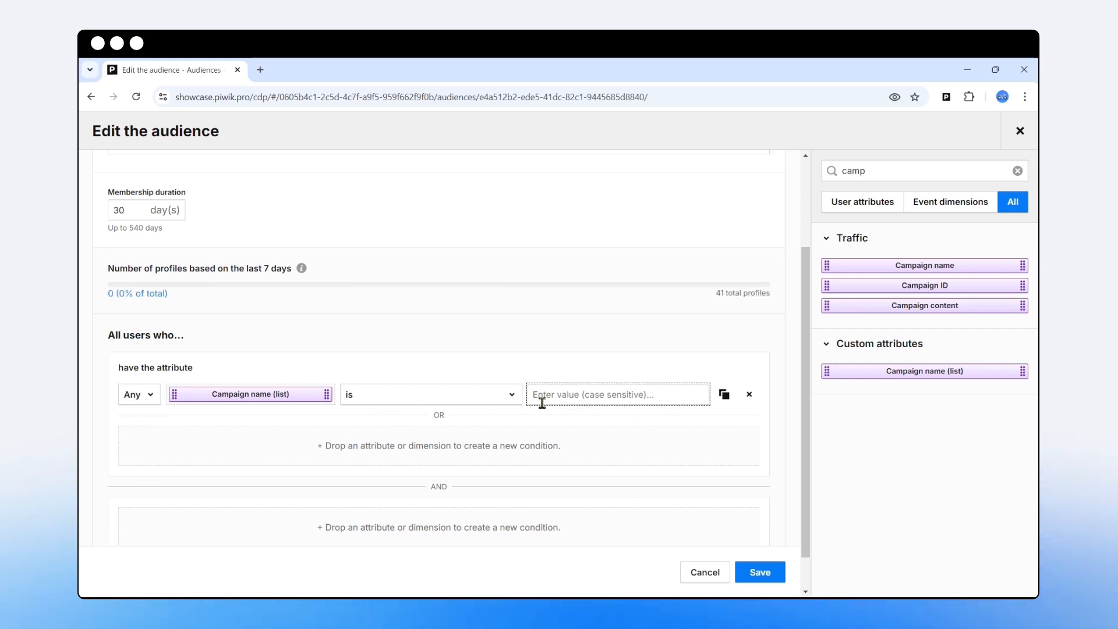
type("Email")
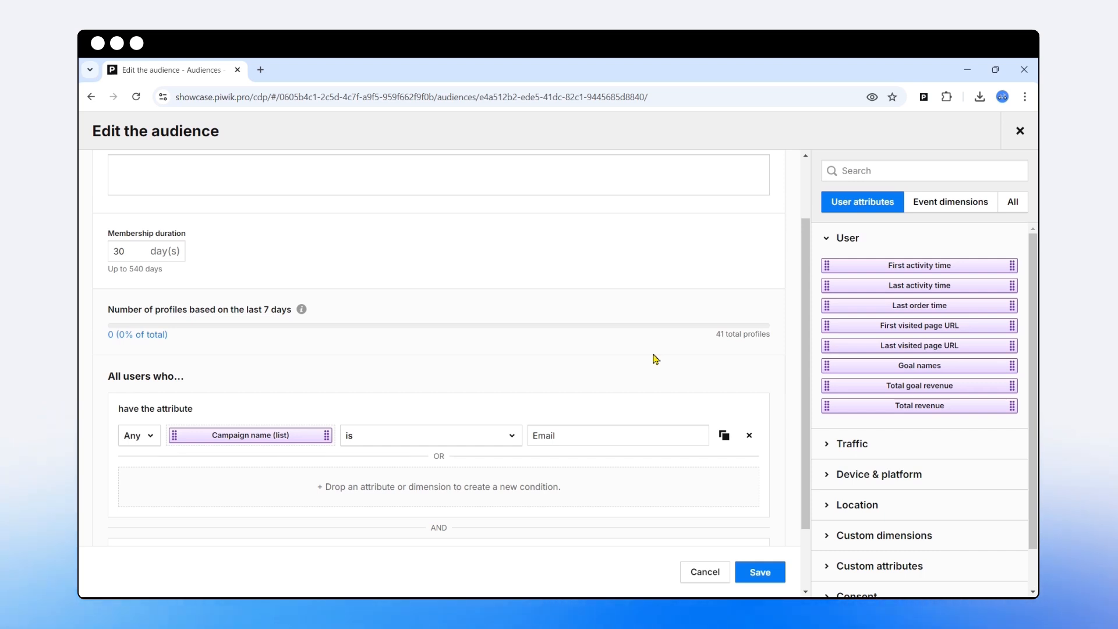
Search the attributes for "dev" and add Device type as an OR condition beneath Campaign name (list)
left_click(872, 171)
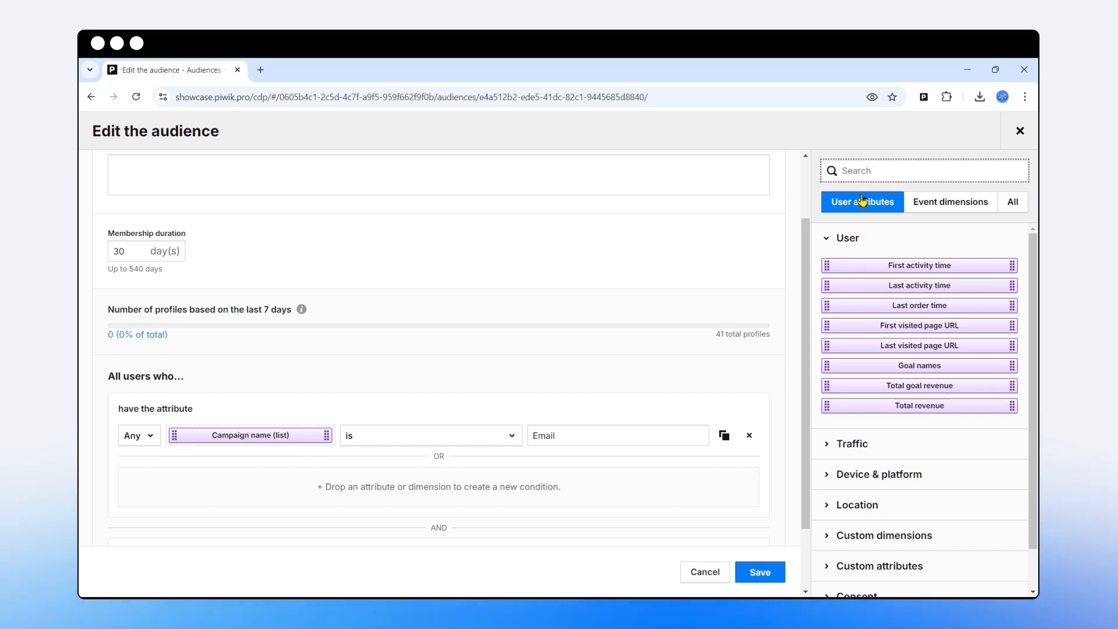
type("dev")
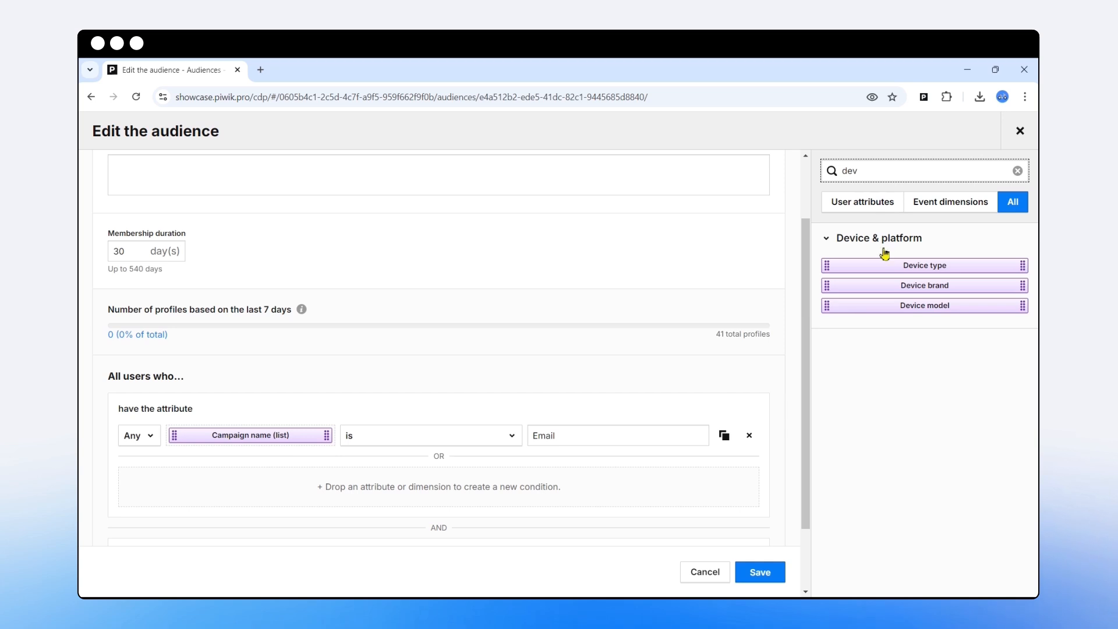
left_click_drag(894, 265, 256, 495)
scroll(369, 386, "down", 2)
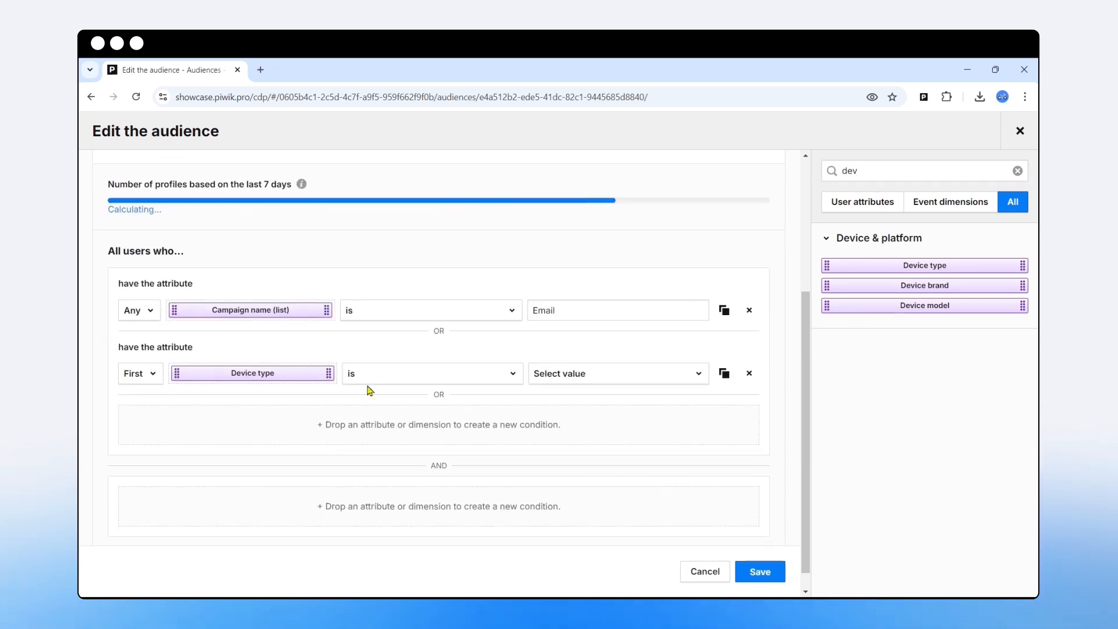
Move the Device type condition into a separate AND group and set its value to Smartphone
double_click(439, 331)
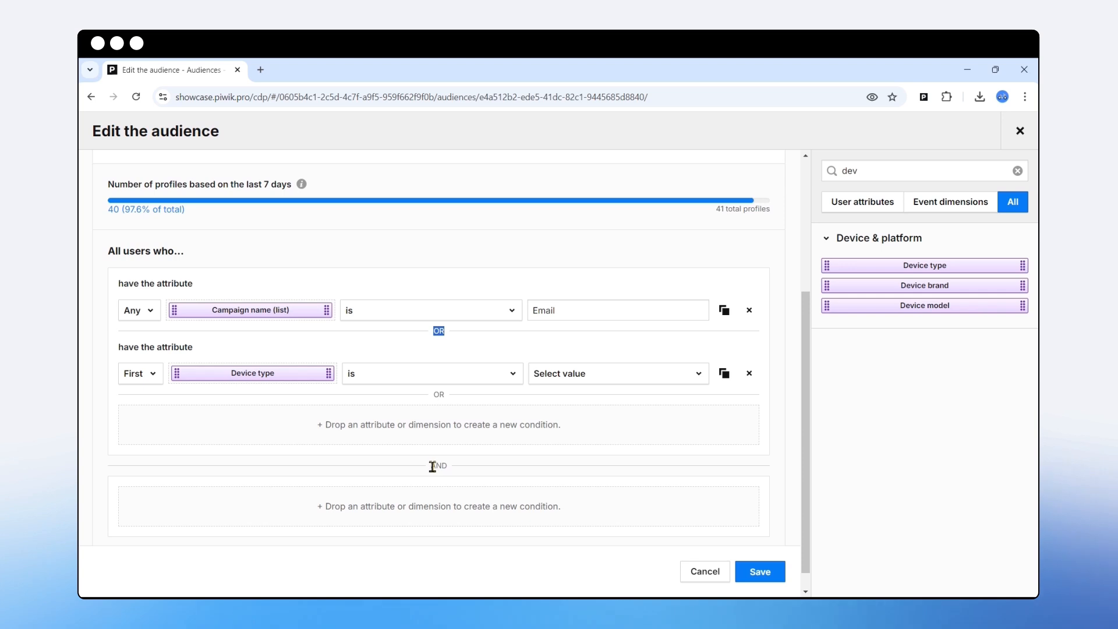
left_click_drag(298, 373, 323, 517)
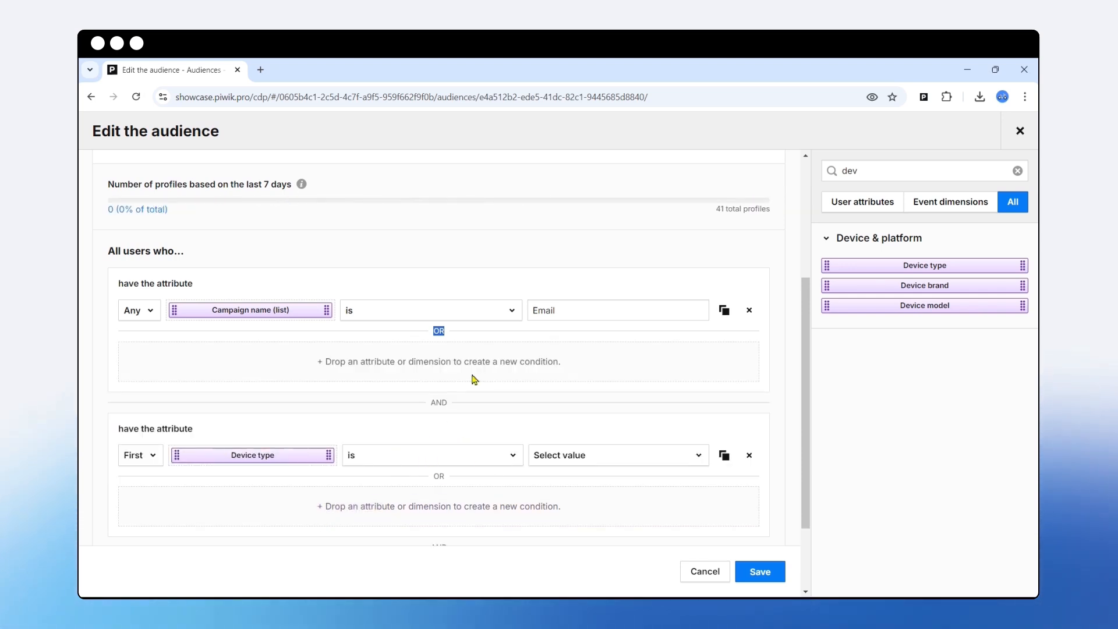
left_click(646, 462)
left_click(602, 315)
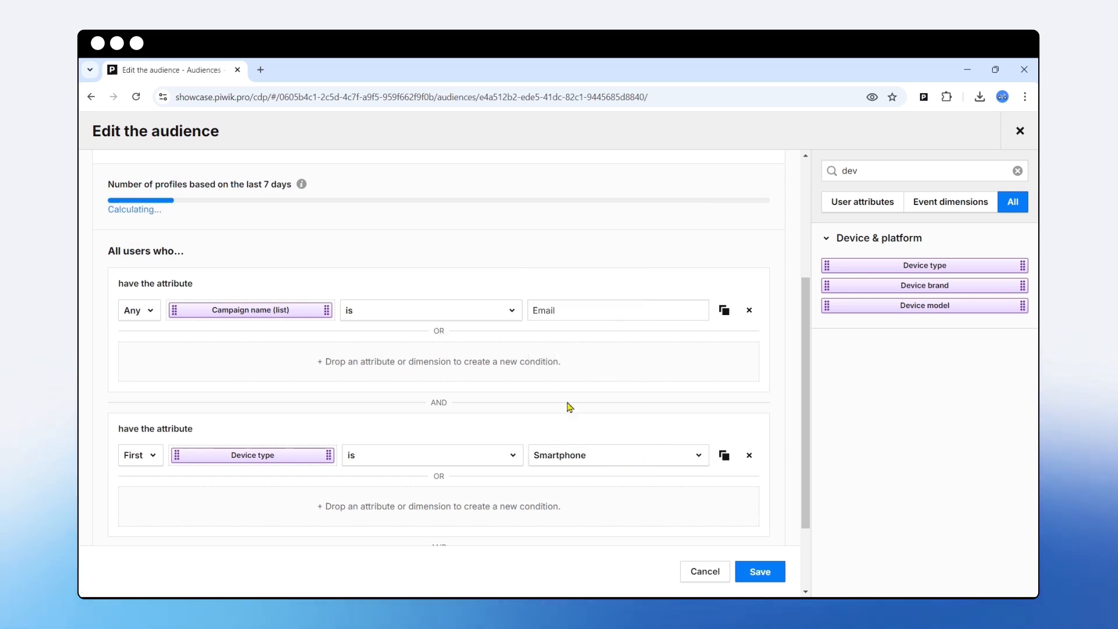
double_click(448, 405)
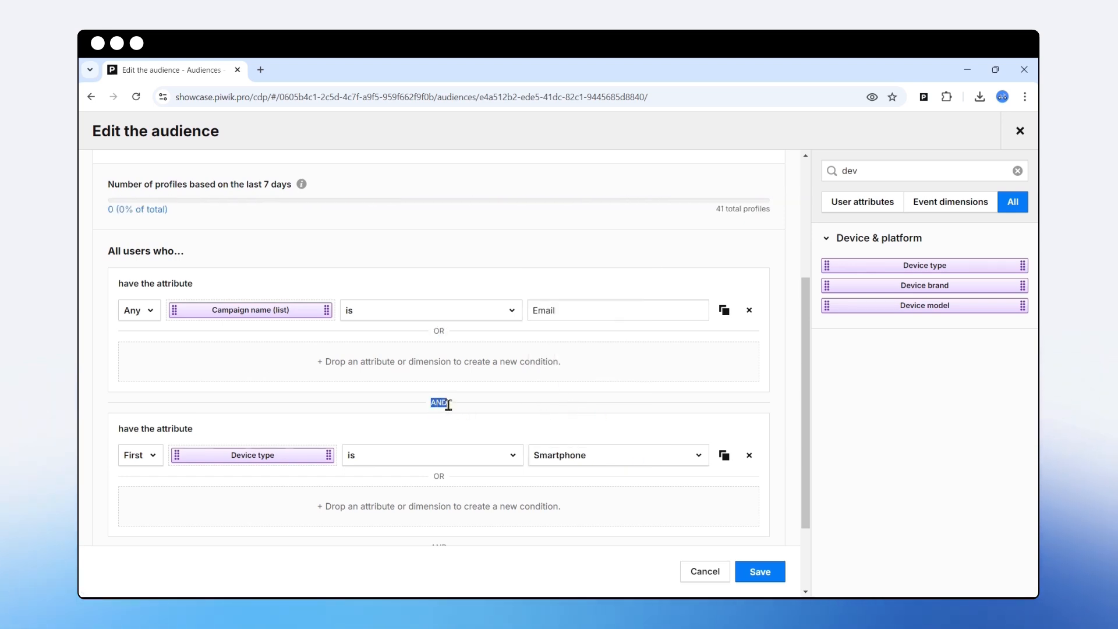
triple_click(448, 405)
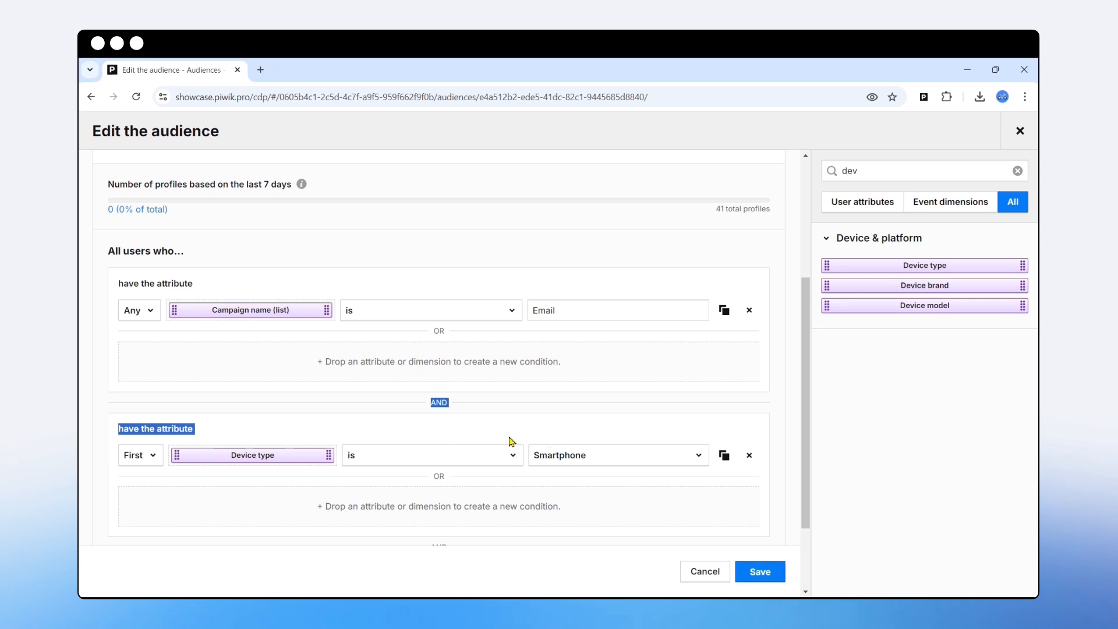
left_click(488, 387)
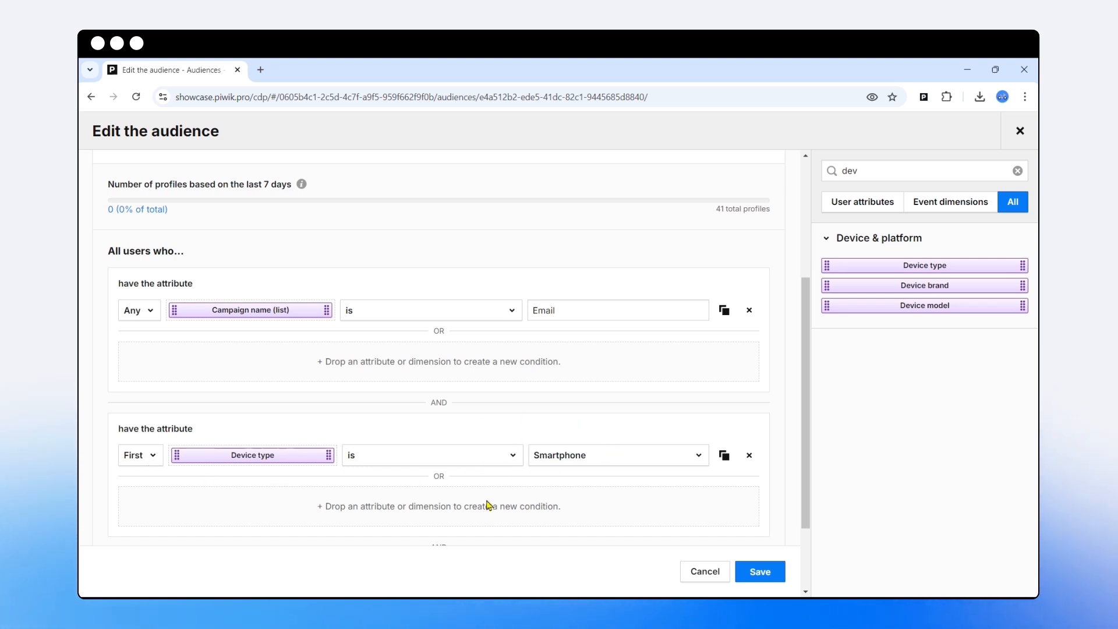
Examine the aggregation choices and the selectable device values of the Device type condition
left_click(150, 459)
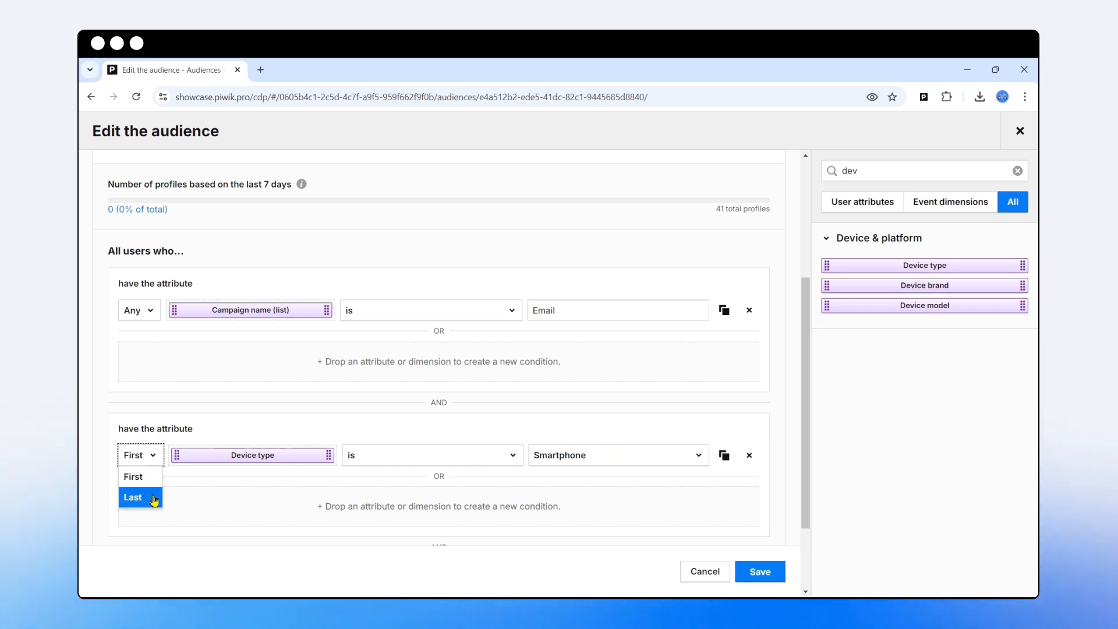
left_click(268, 493)
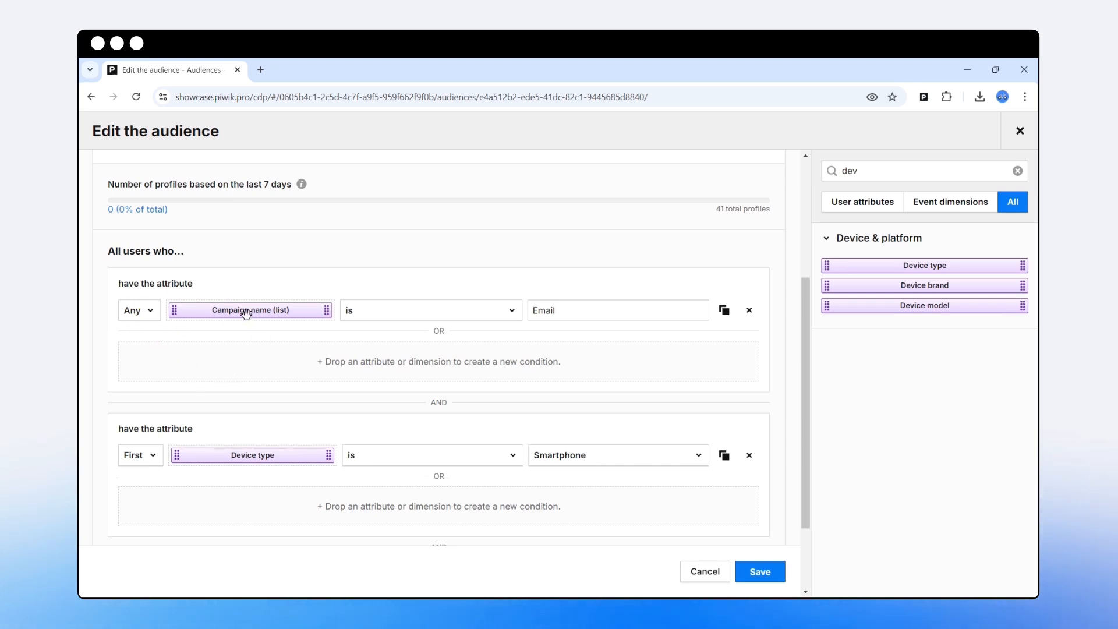
left_click(611, 457)
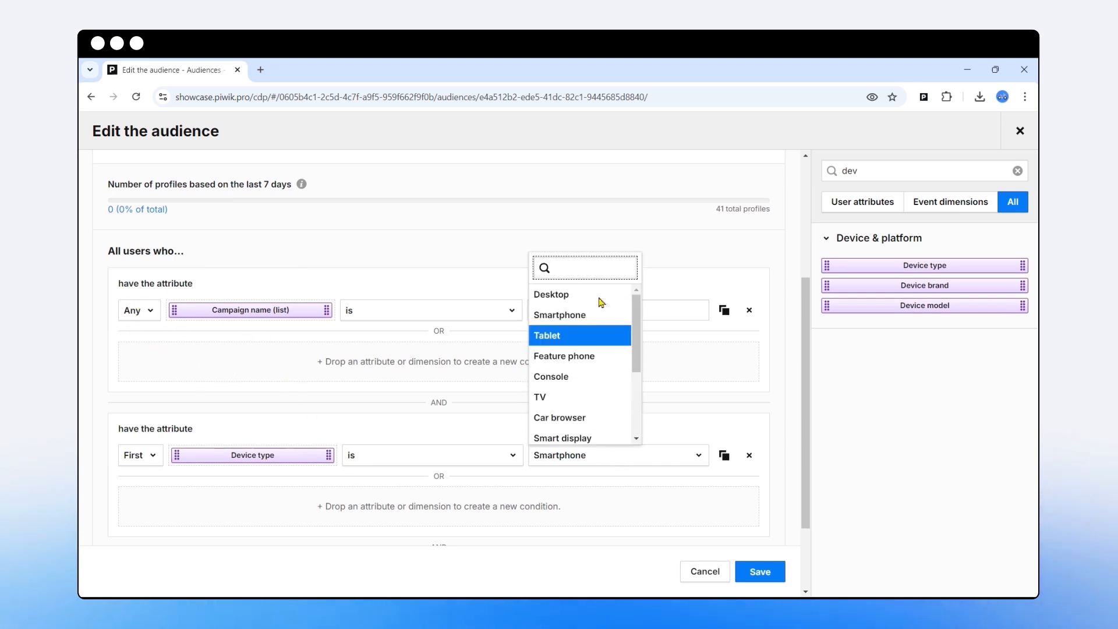
scroll(596, 376, "down", 3)
scroll(593, 391, "up", 3)
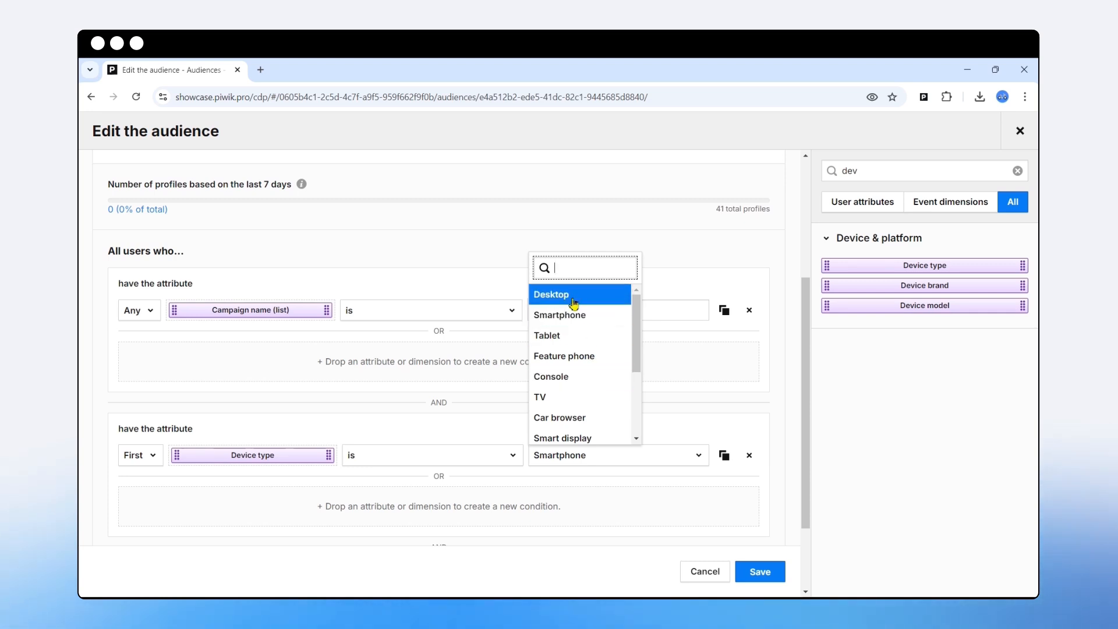
left_click(506, 379)
Compare the operators available for the Campaign name (list) condition with those for Device type
left_click(474, 317)
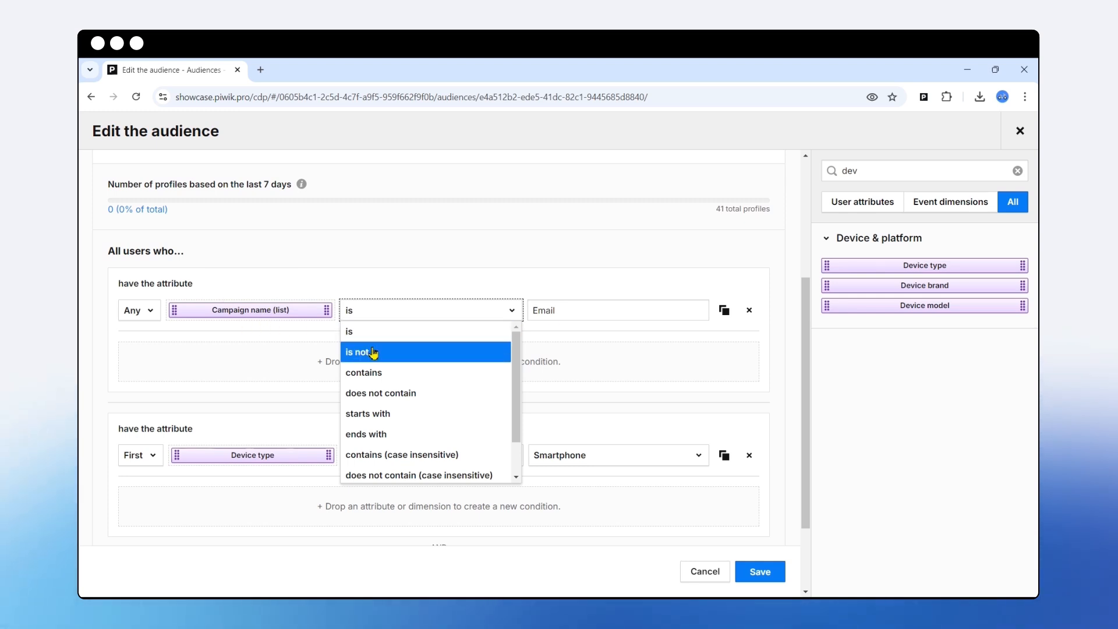
scroll(408, 389, "down", 1)
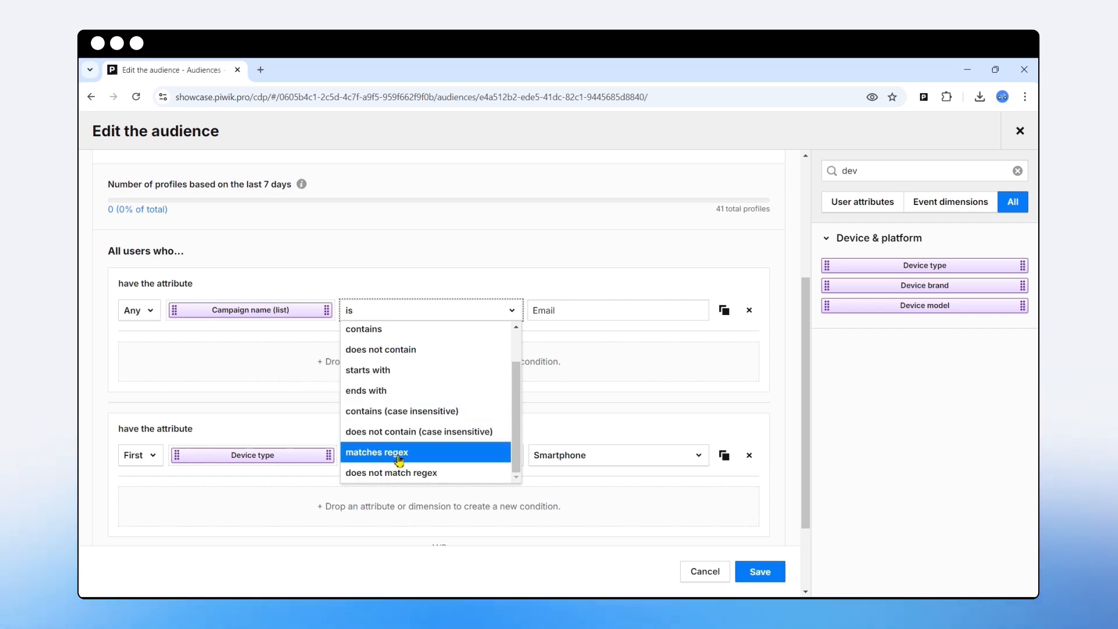
left_click(258, 387)
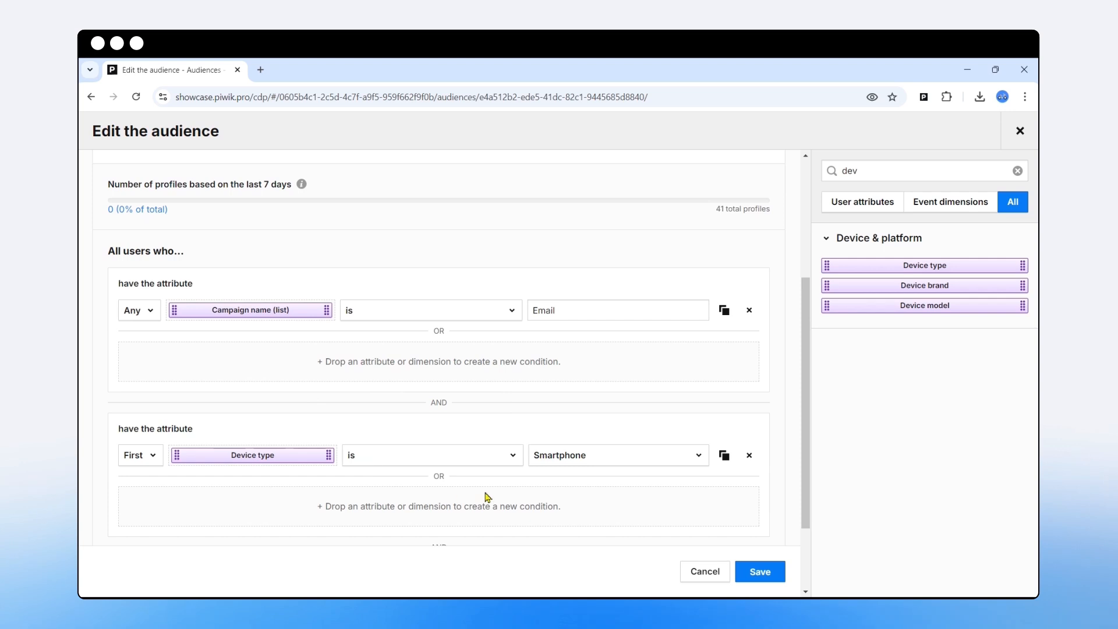
left_click(580, 461)
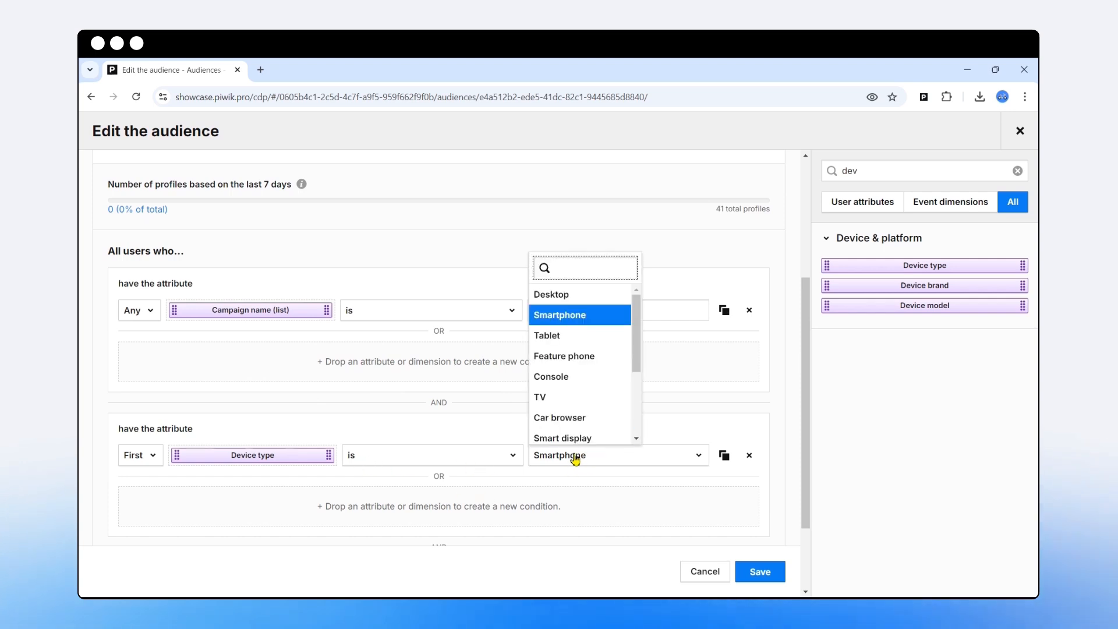
left_click(515, 490)
left_click(474, 460)
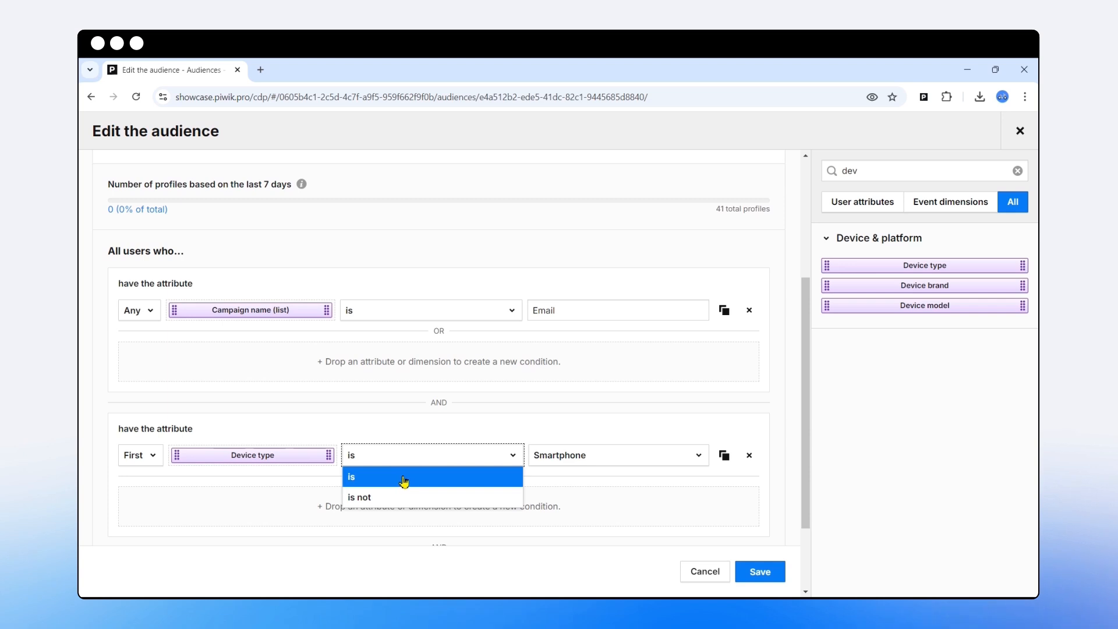
left_click(406, 427)
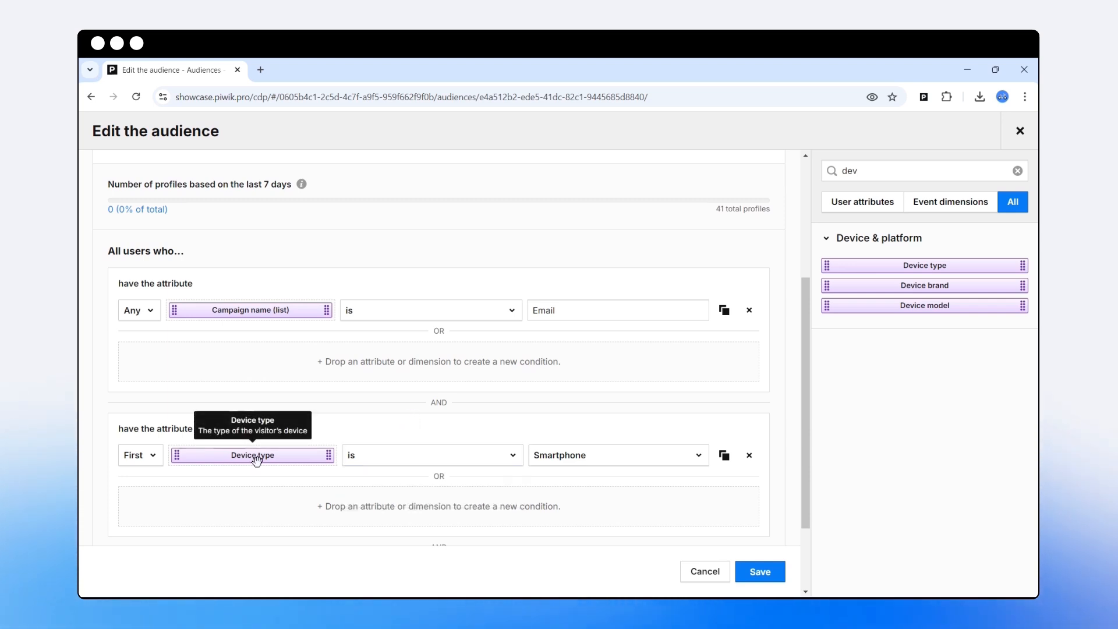
Try the Device type condition as an OR alternative to Campaign name (list), then return it to its own AND group
left_click_drag(254, 458, 250, 371)
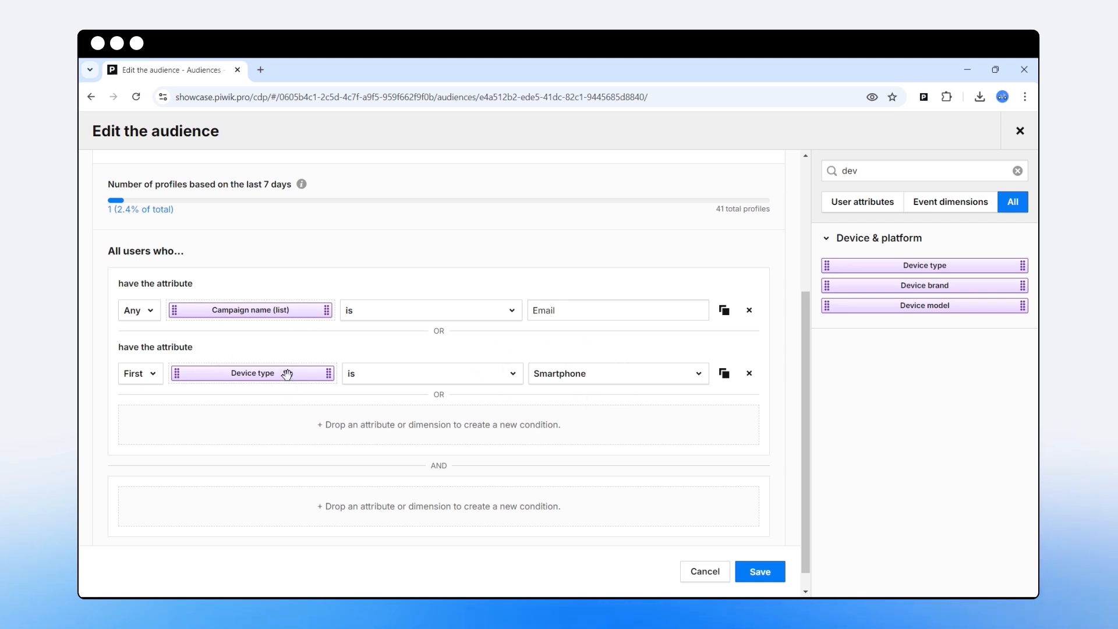
left_click_drag(287, 373, 295, 508)
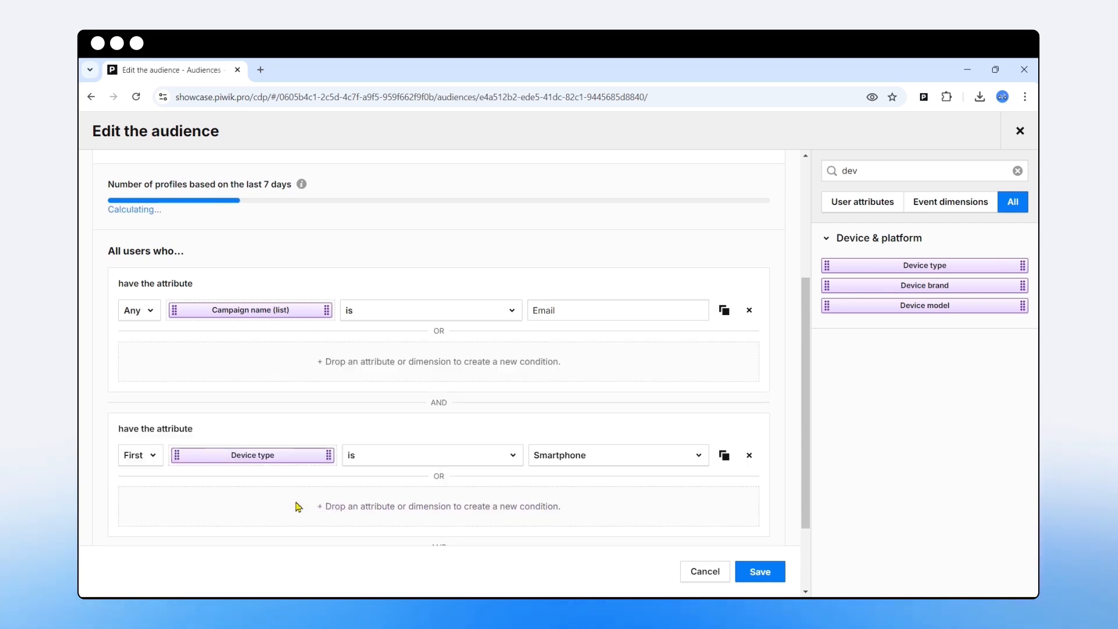
Duplicate the Campaign name (list) condition within its OR group and set the copy's value to "Google Ads"
left_click(726, 313)
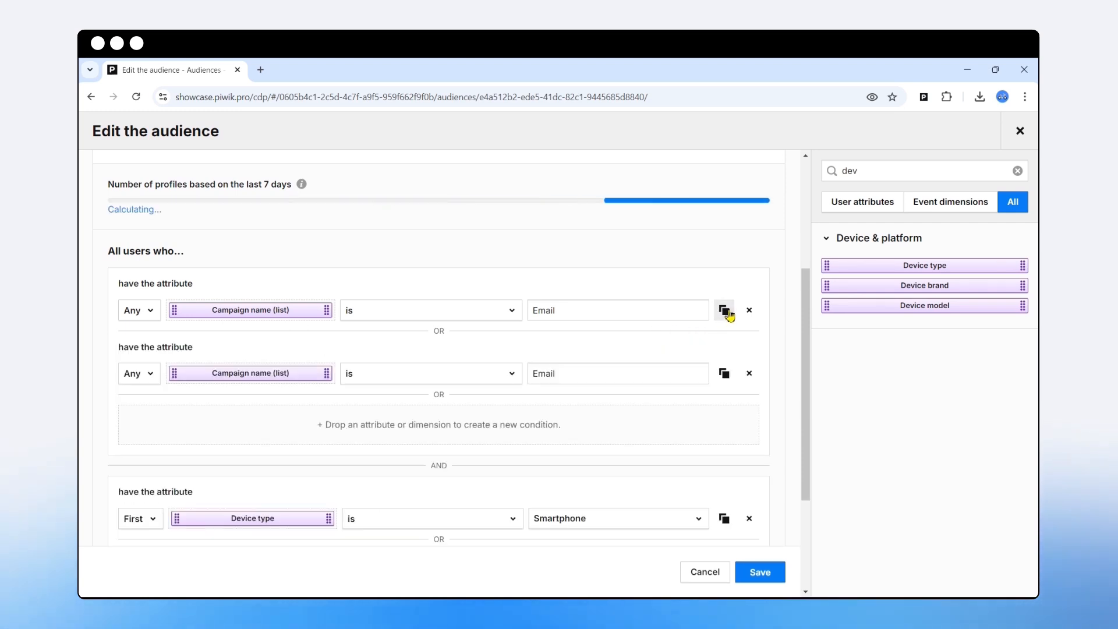
double_click(574, 377)
type("Goog")
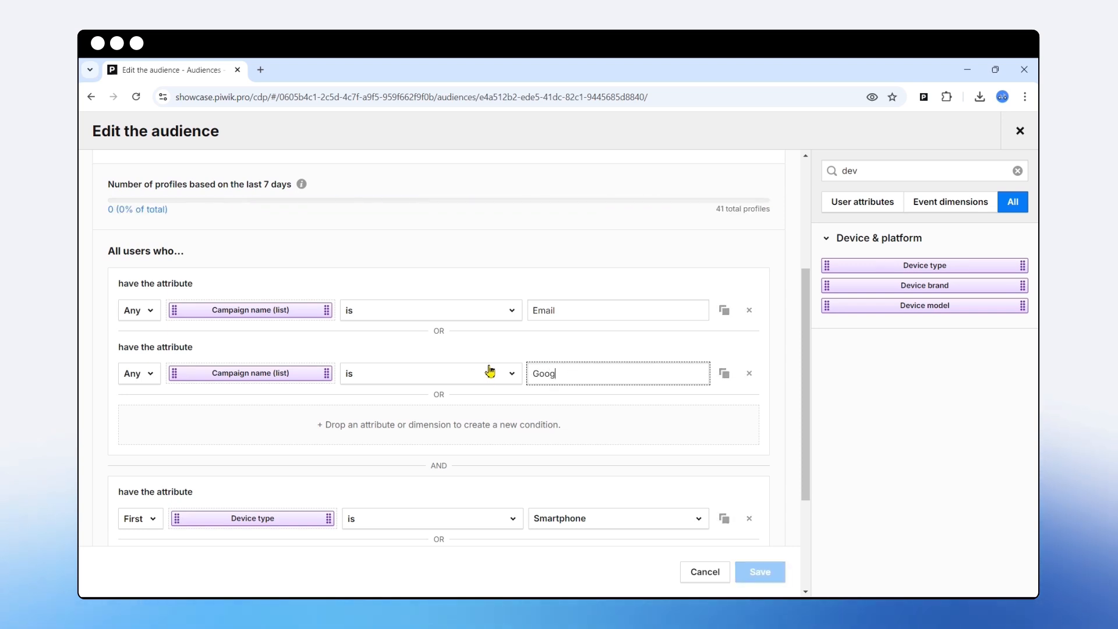
type("le Ads")
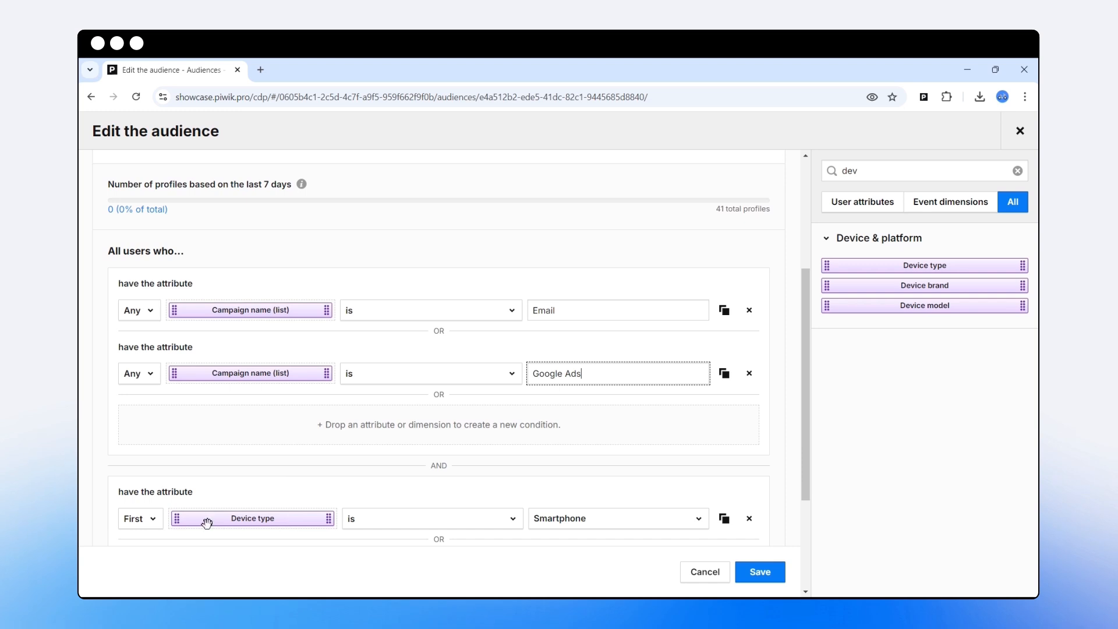
Duplicate the Device type condition within its OR group and set the copy's value to "Desktop"
scroll(274, 452, "down", 1)
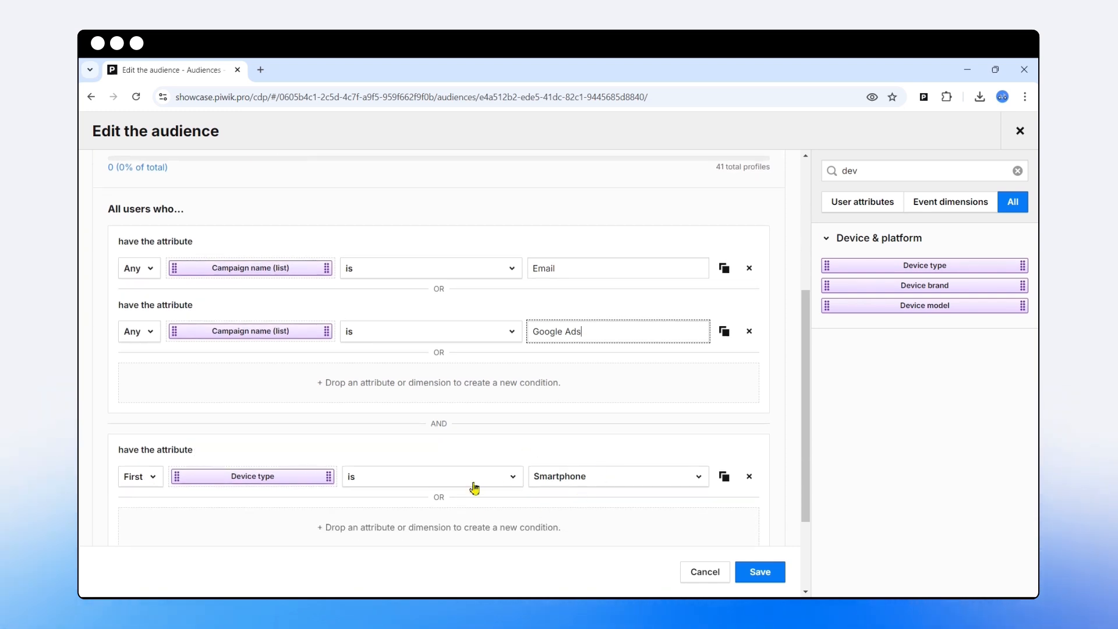
scroll(479, 543, "down", 1)
left_click(725, 436)
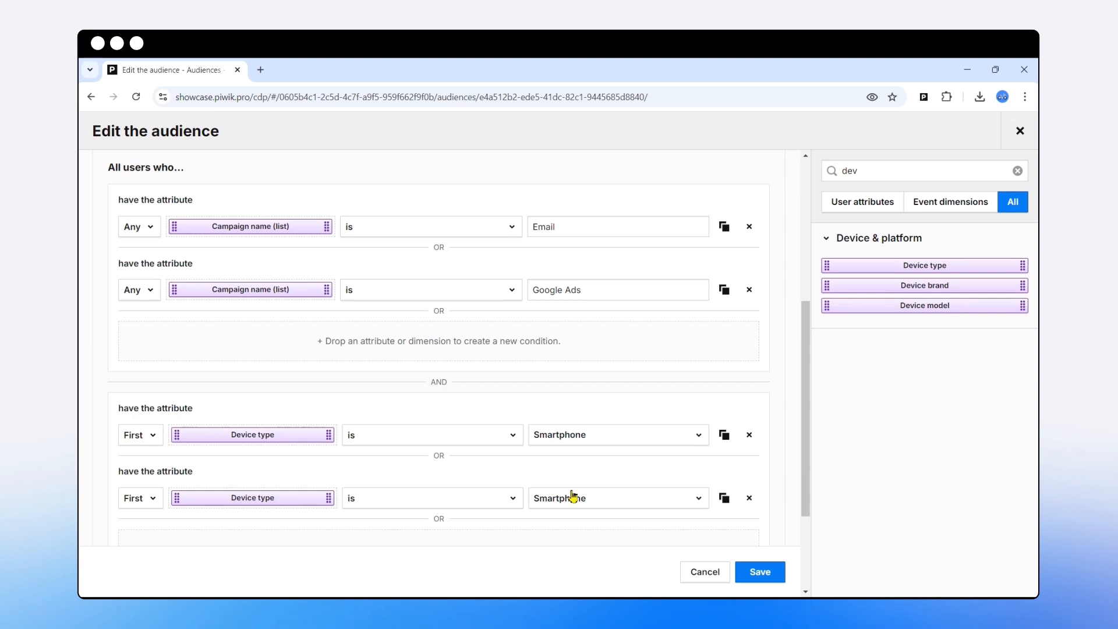
left_click(569, 497)
left_click(565, 335)
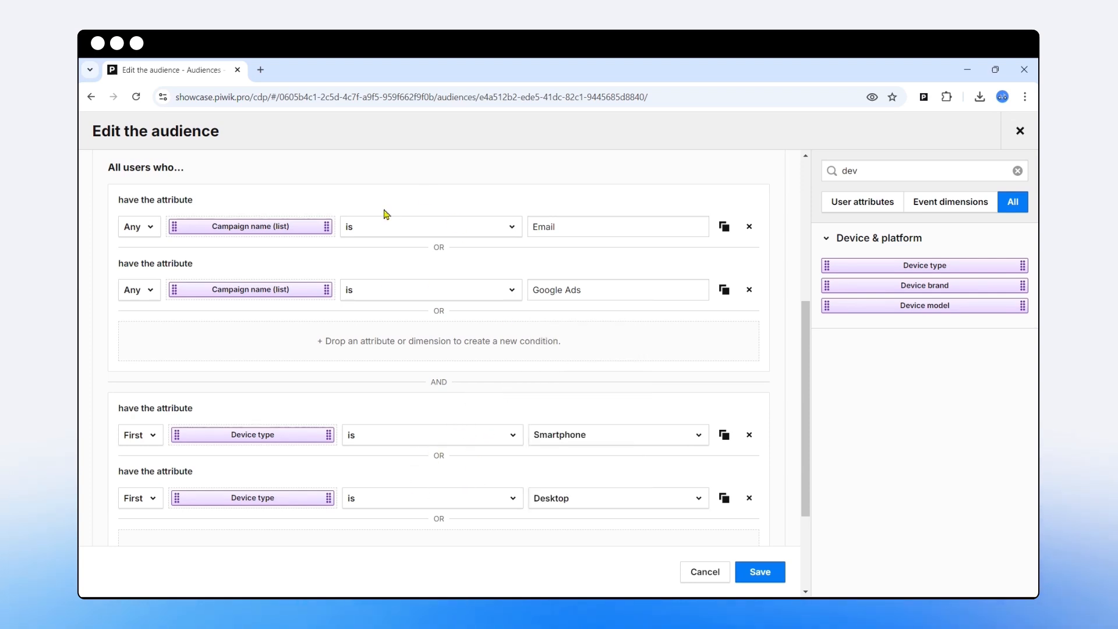
double_click(445, 249)
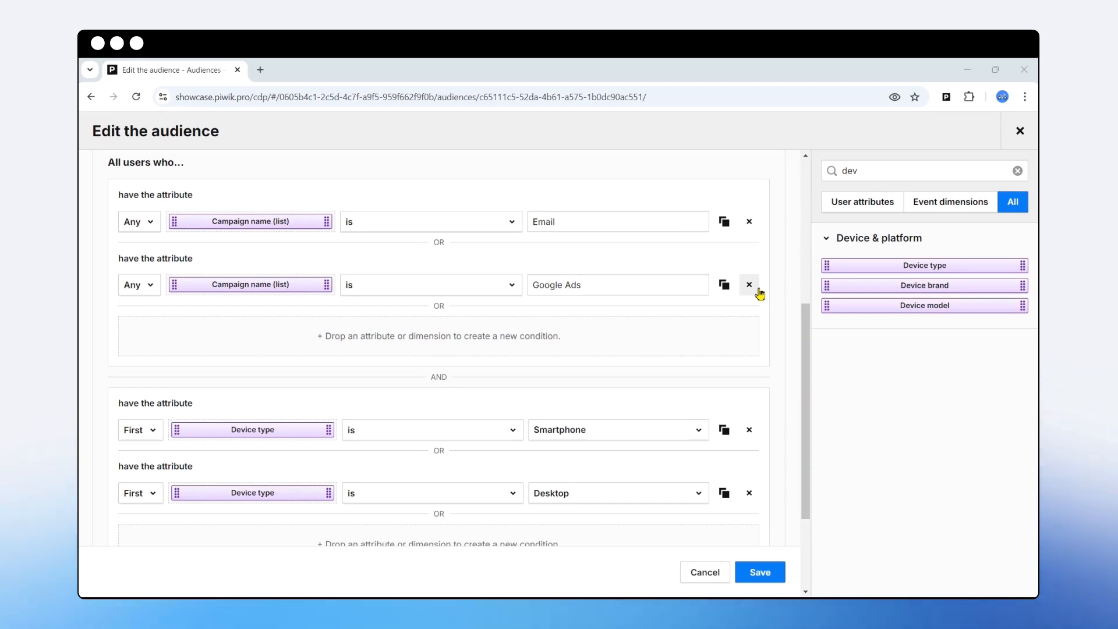
Clear the attribute search and examine the custom dimensions in the full list of attributes and dimensions
left_click(1018, 171)
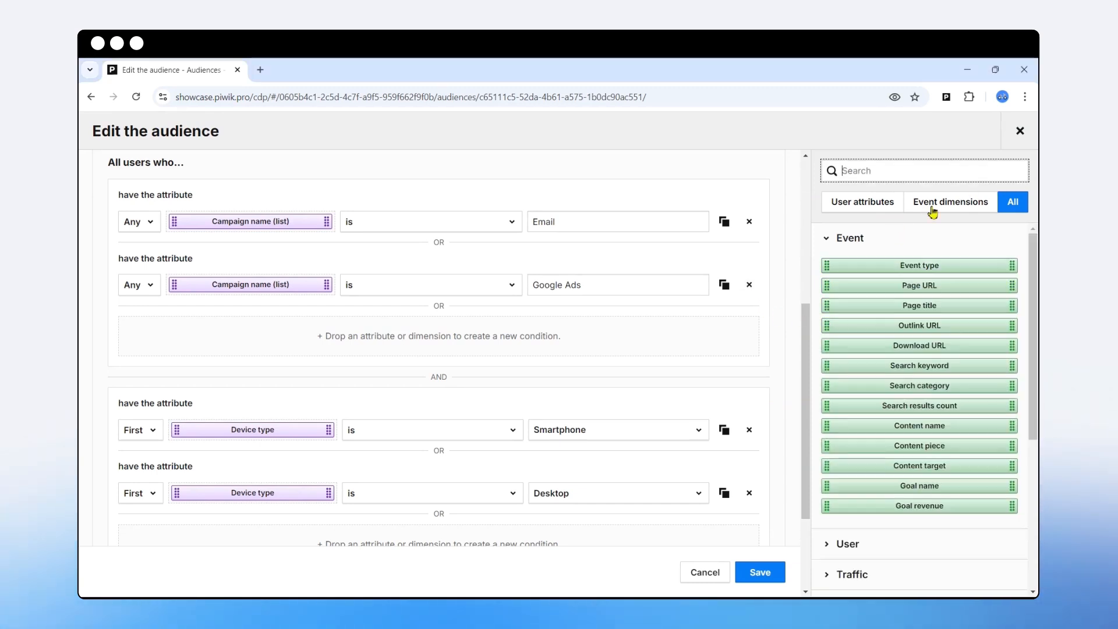
scroll(935, 277, "down", 1)
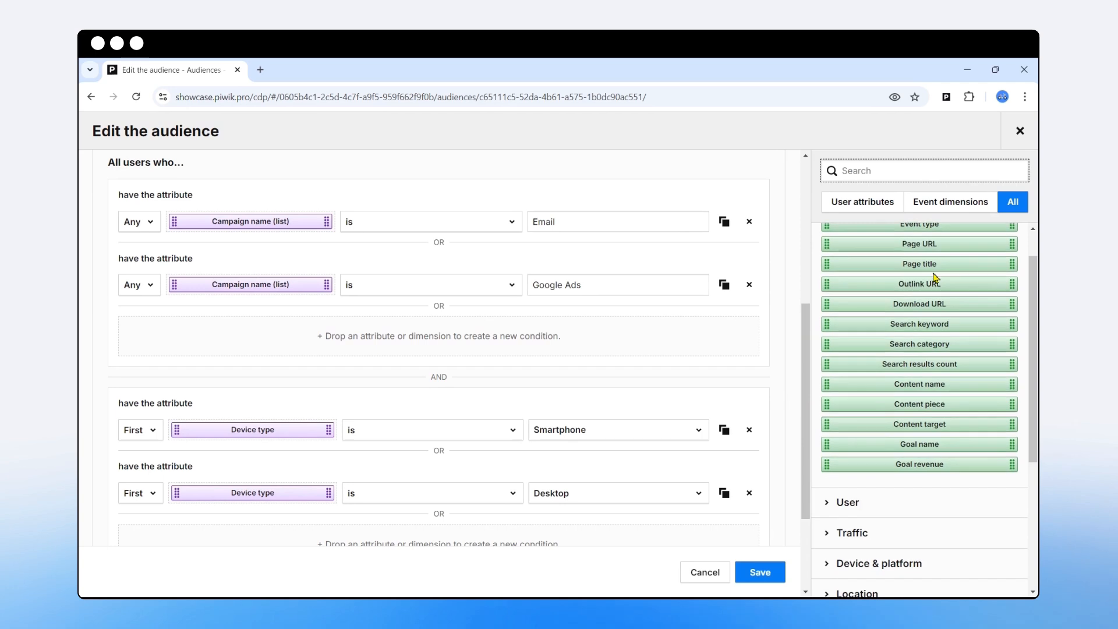
scroll(934, 276, "down", 5)
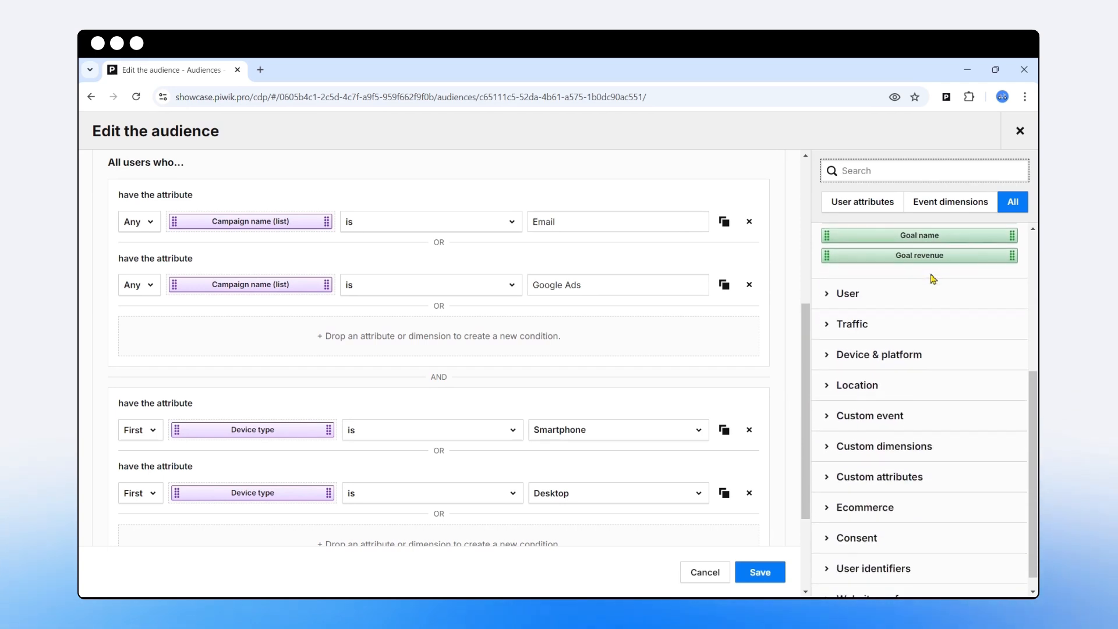
left_click(886, 447)
scroll(897, 432, "down", 2)
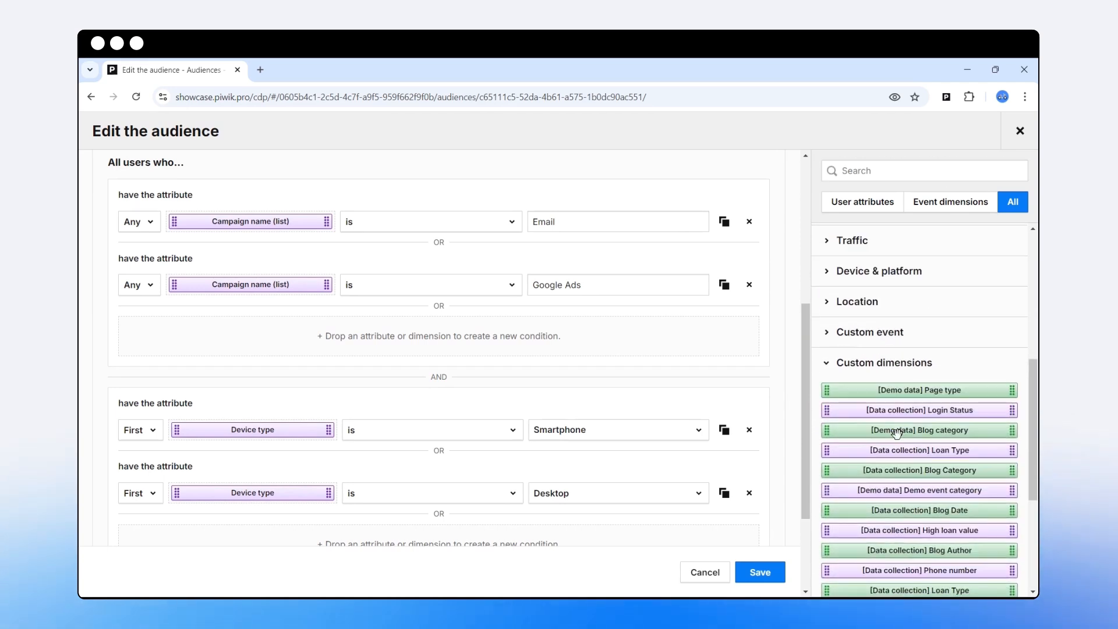
scroll(922, 413, "up", 2)
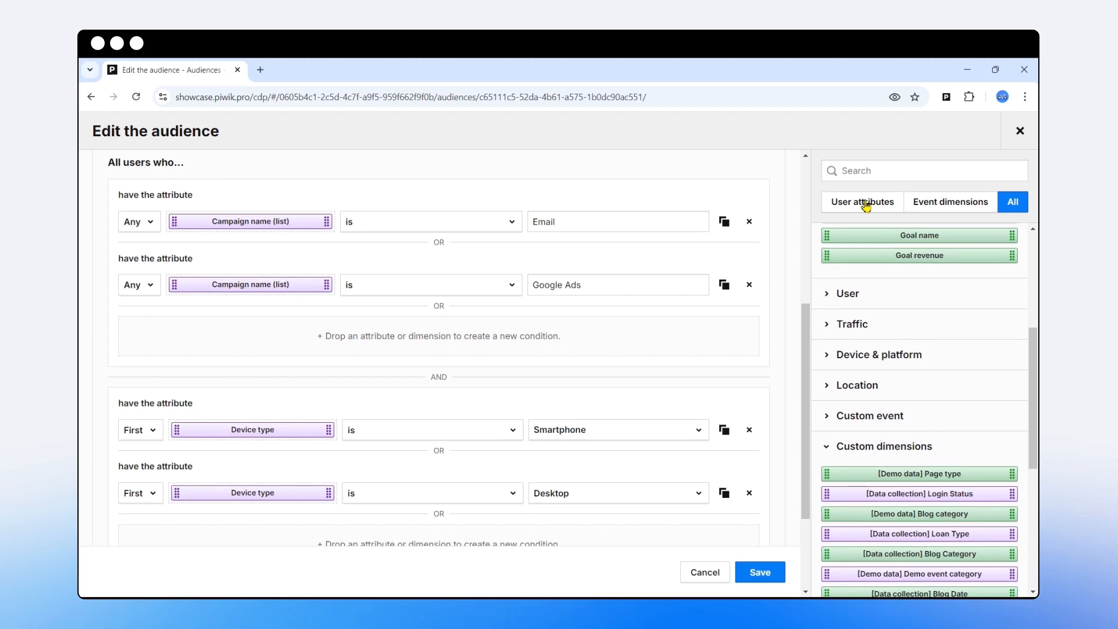
Filter the list to user attributes, examine its custom dimensions, and close the audience editor
left_click(866, 204)
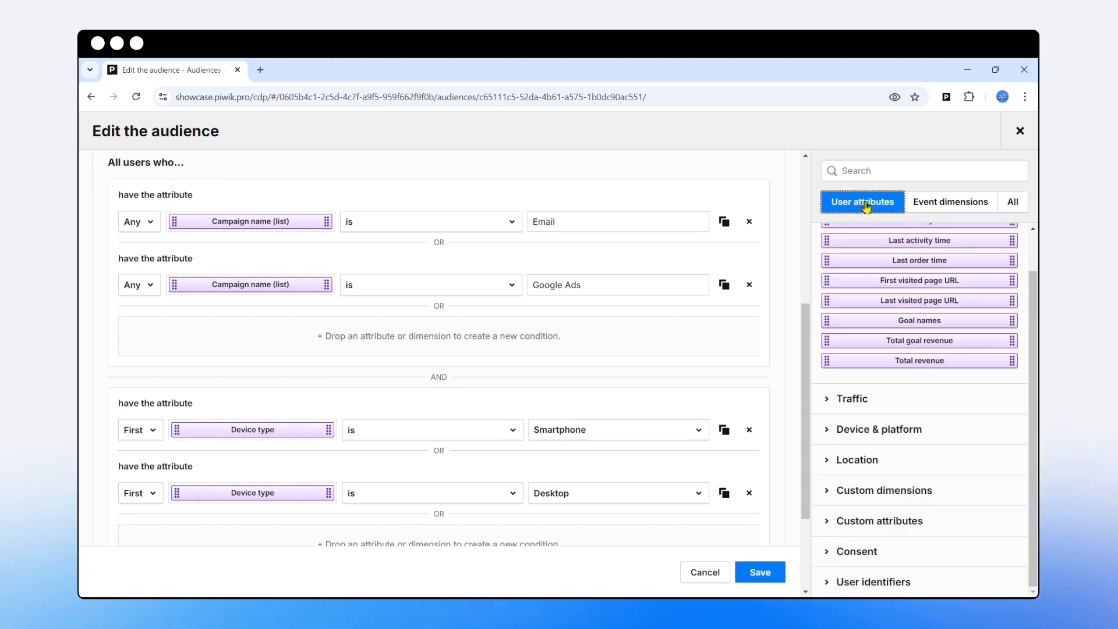
left_click(879, 491)
scroll(879, 478, "down", 3)
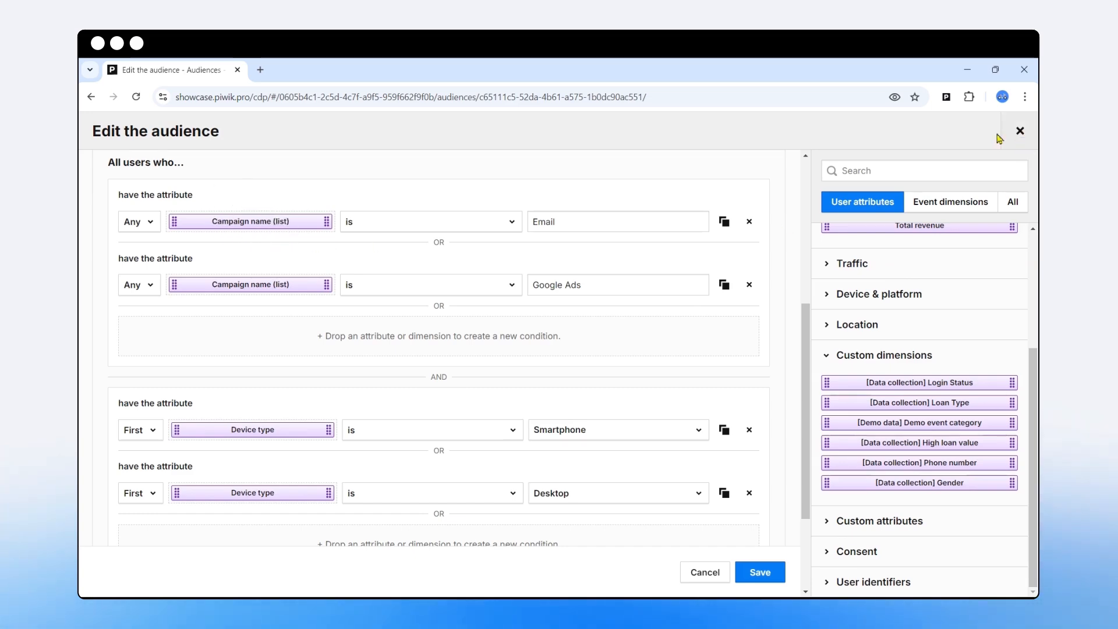
left_click(1020, 132)
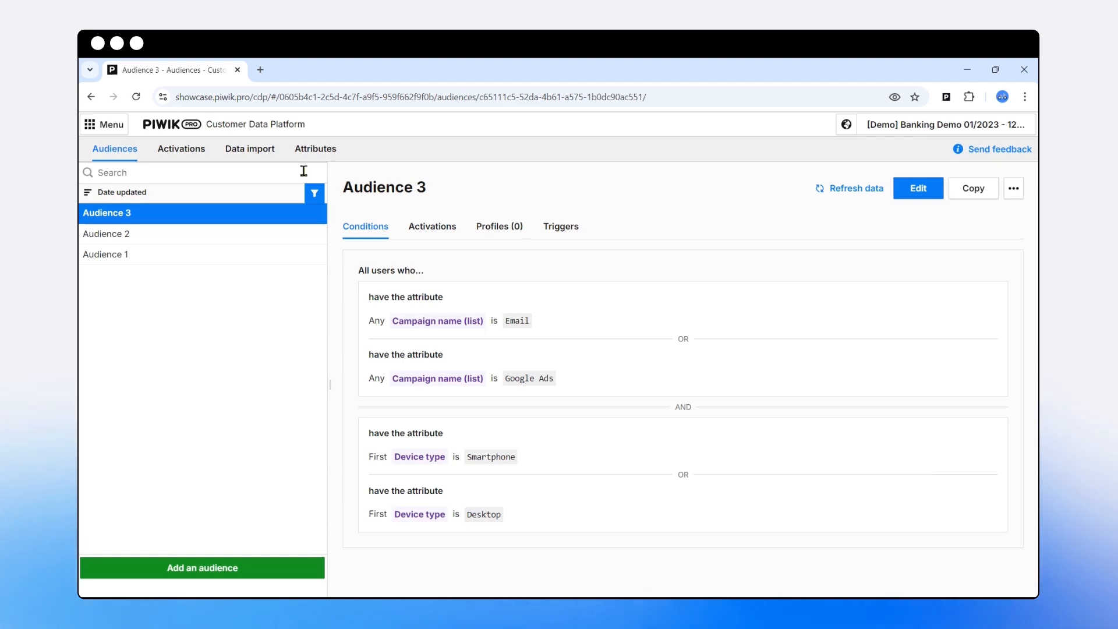
Examine the Type choices in the form for adding a custom attribute, then cancel the form
left_click(310, 153)
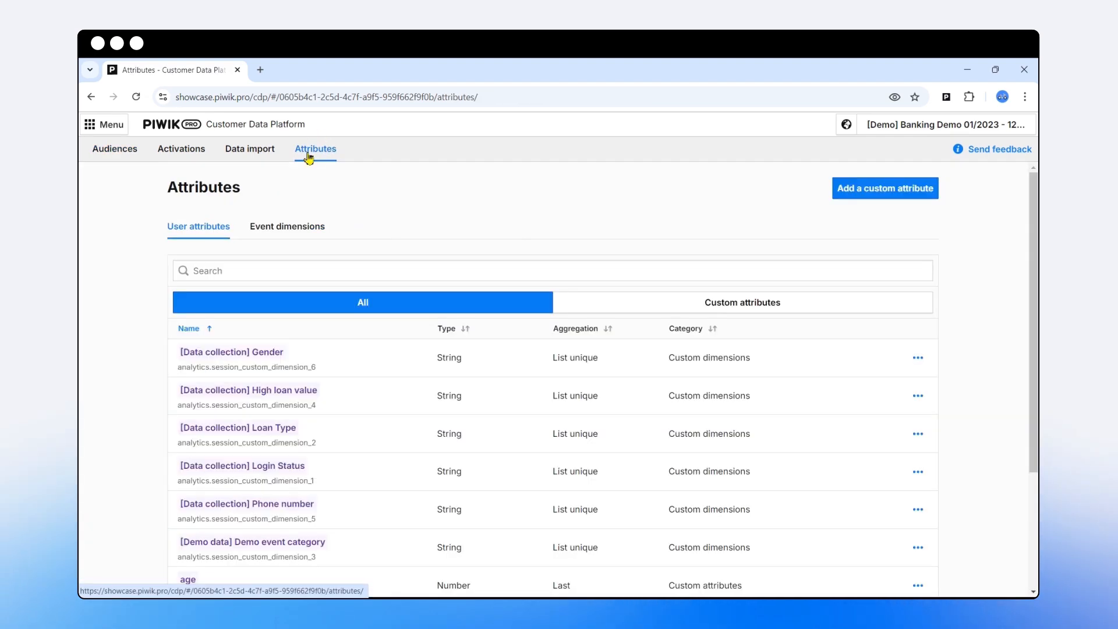
left_click(886, 186)
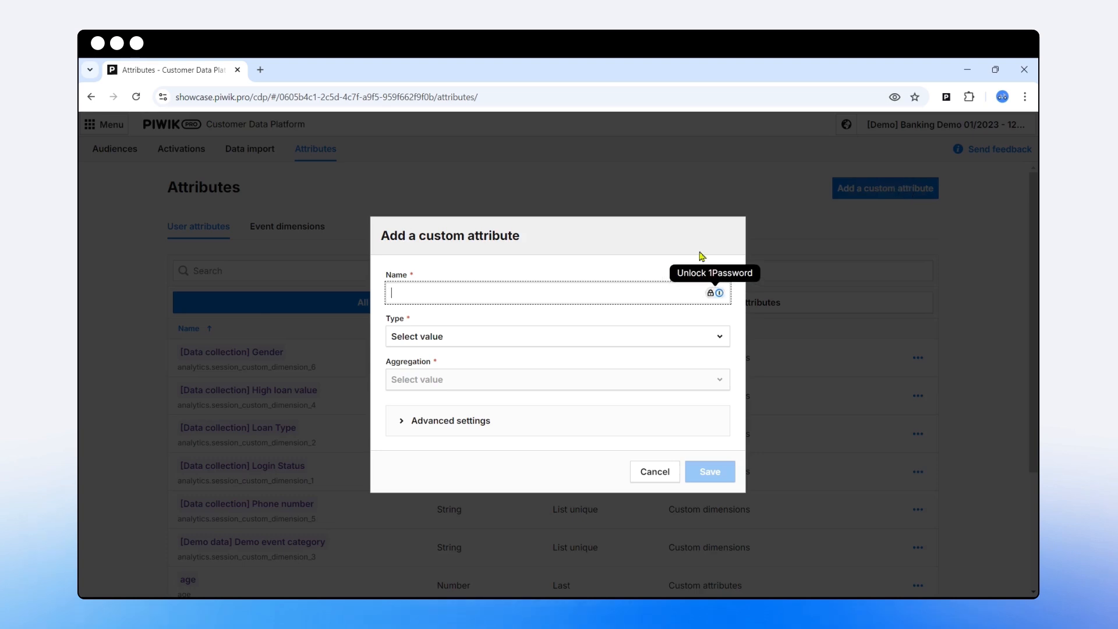
left_click(429, 336)
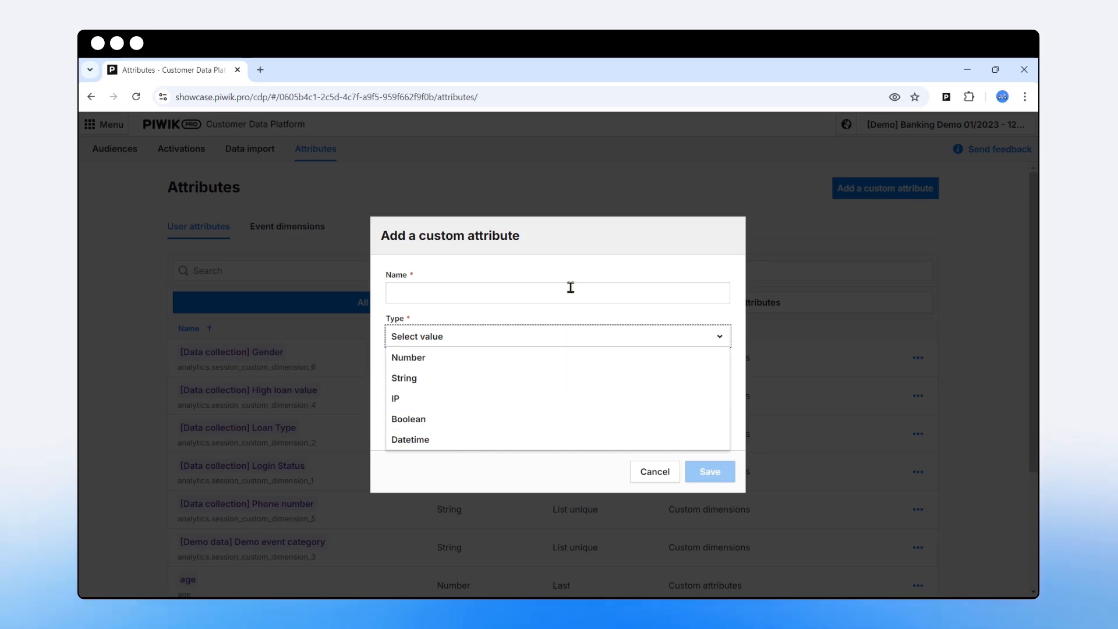
left_click(561, 269)
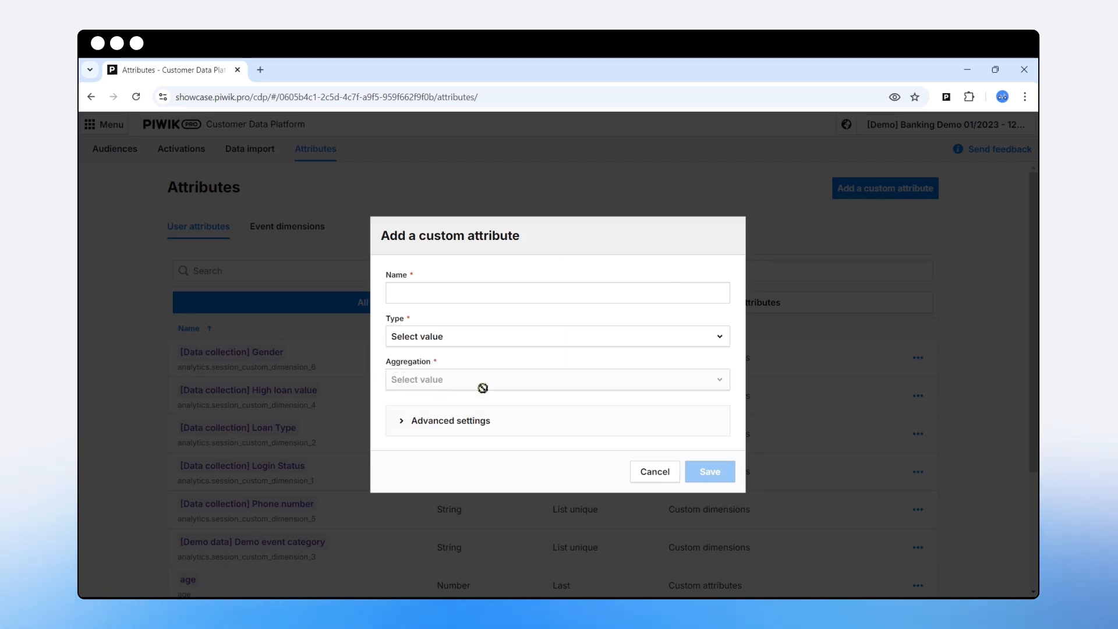
left_click(667, 475)
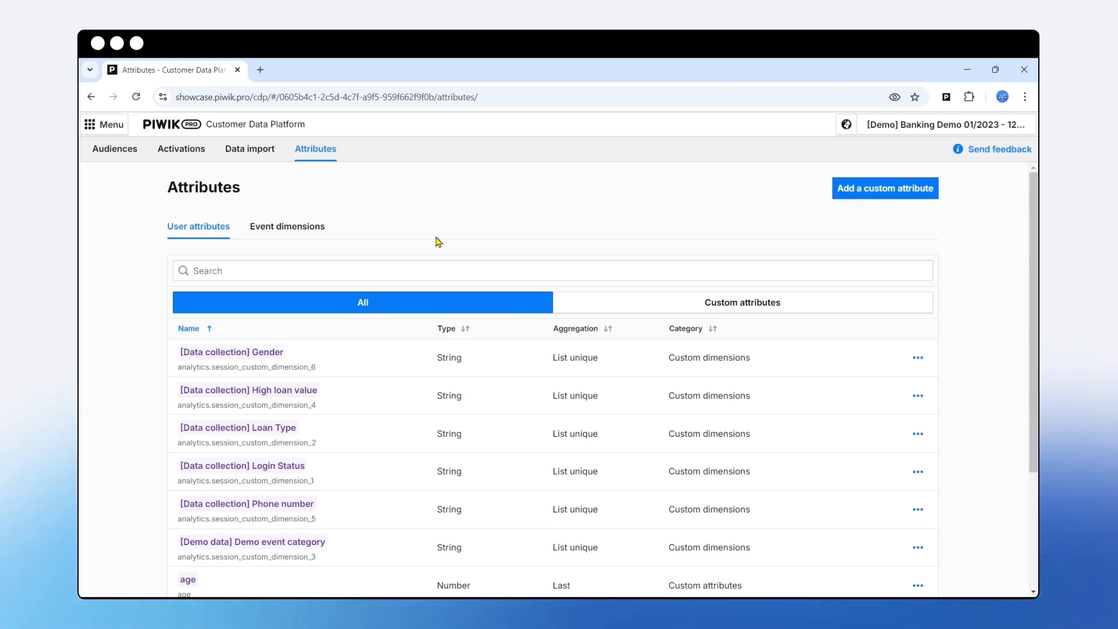
Examine the form for importing data from an incoming webhook, then close it without saving
left_click(245, 153)
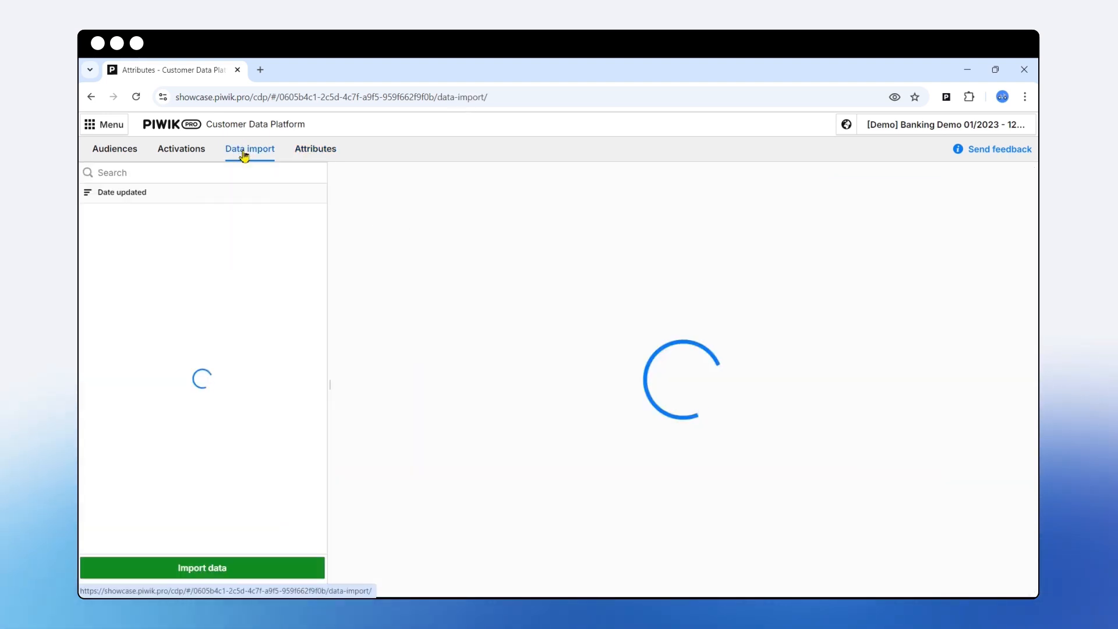
left_click(257, 567)
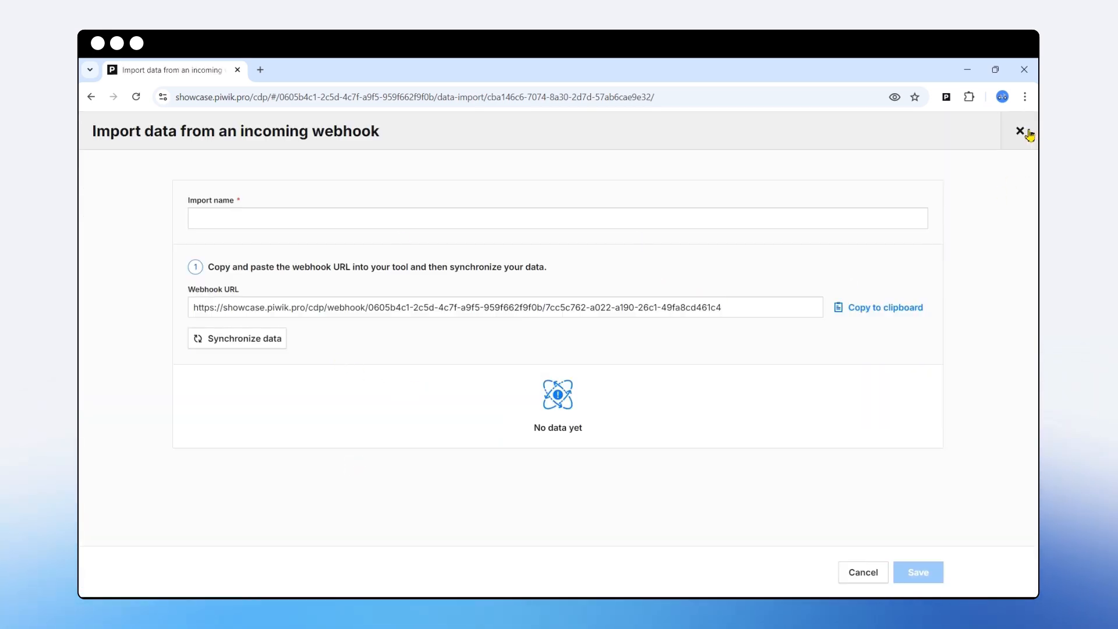
left_click(1021, 131)
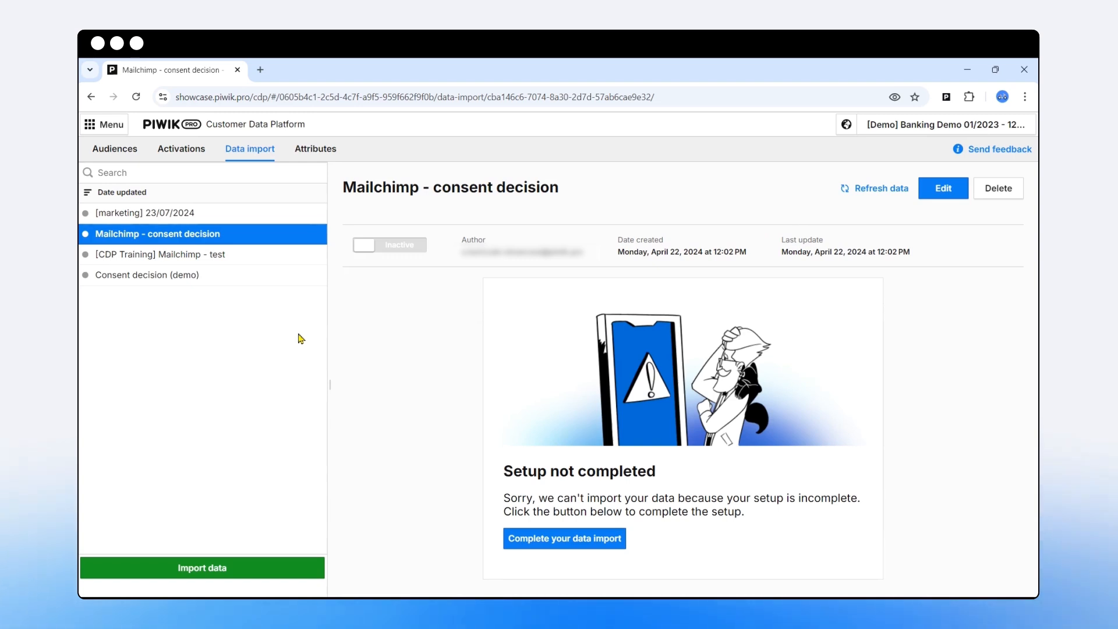
Open Audience 3 for editing and expand the custom attributes in the user attributes list
left_click(115, 149)
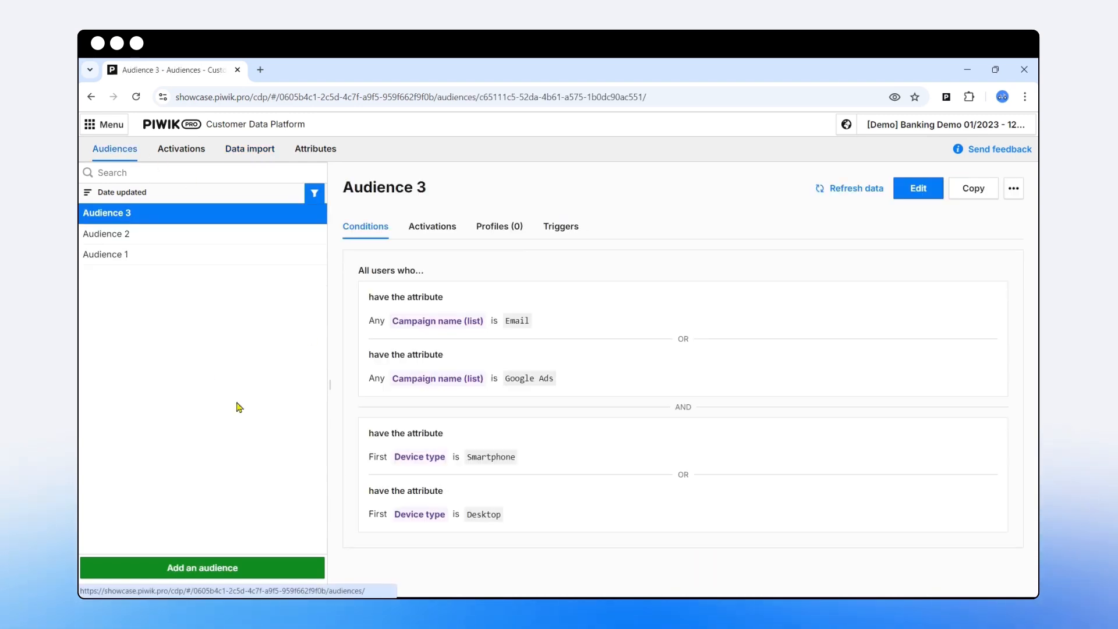
left_click(917, 191)
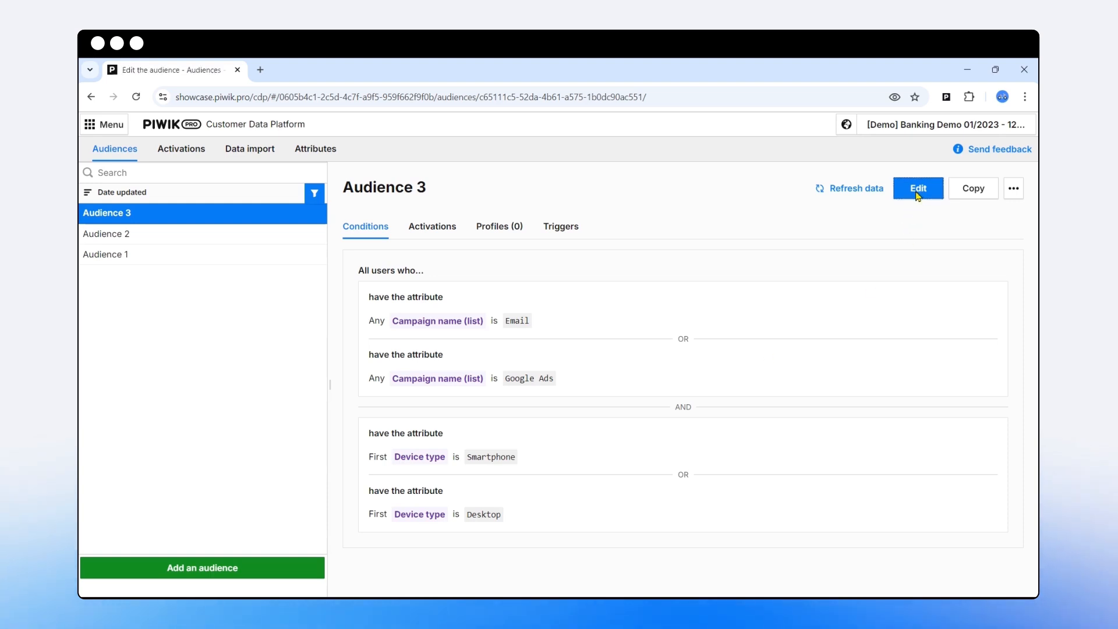
scroll(947, 415, "down", 1)
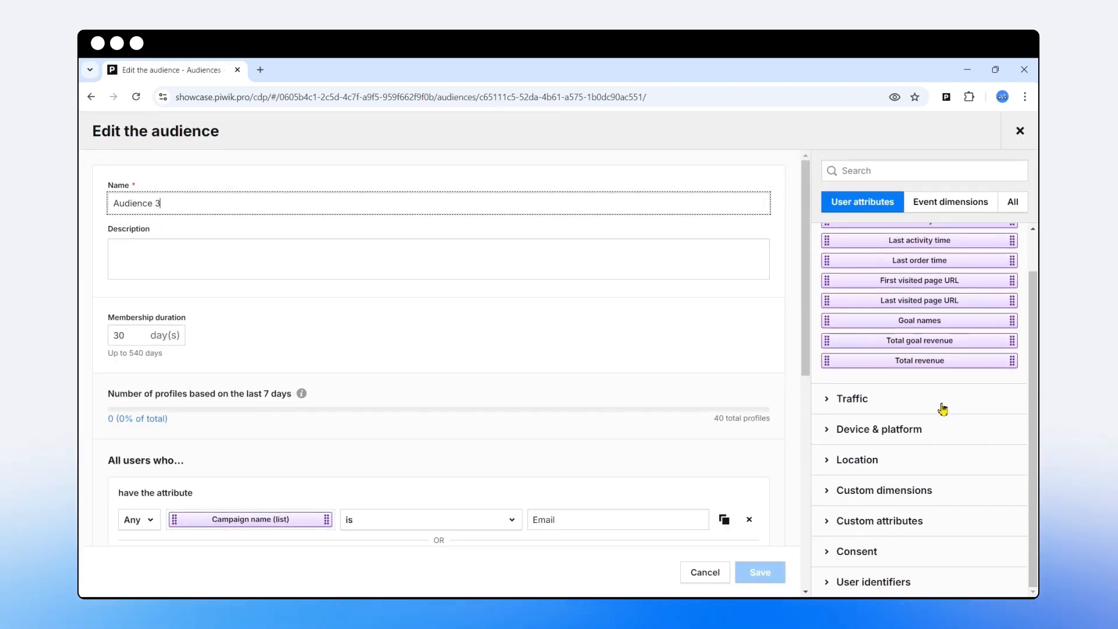
left_click(877, 522)
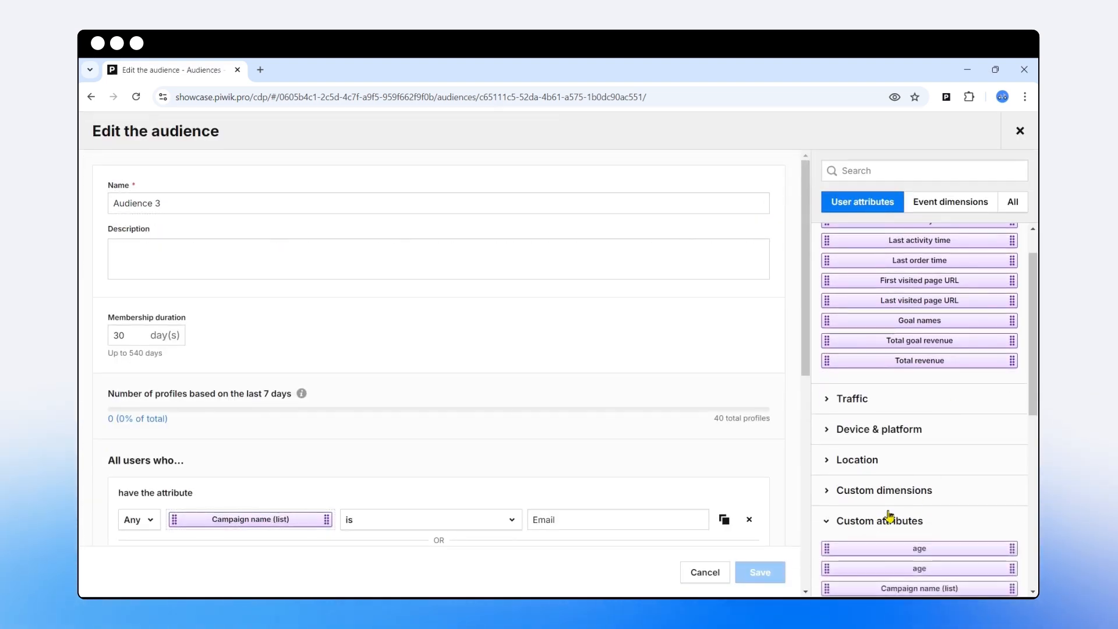
Add the custom attribute Email opens count as a new AND condition that equals 0
scroll(909, 466, "down", 4)
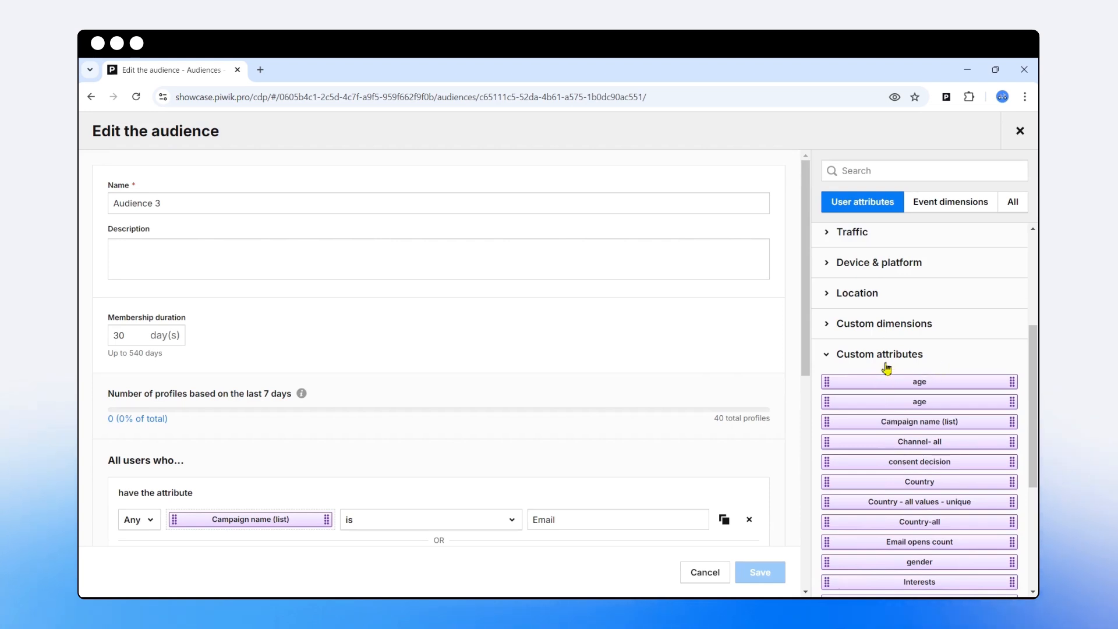
scroll(897, 352, "down", 4)
scroll(903, 352, "down", 1)
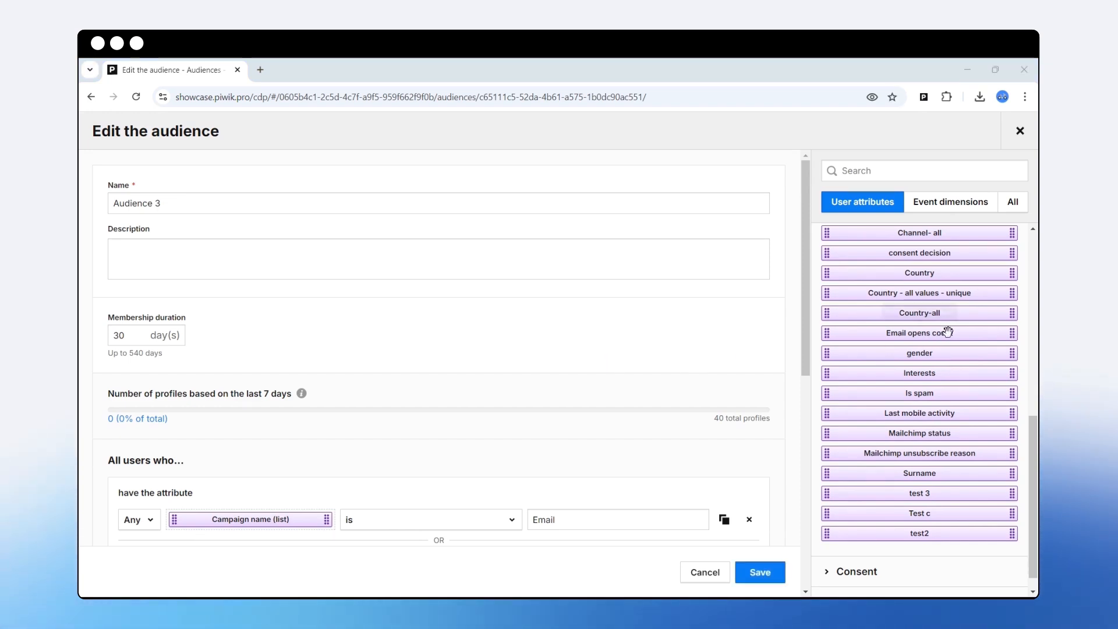
scroll(716, 339, "down", 7)
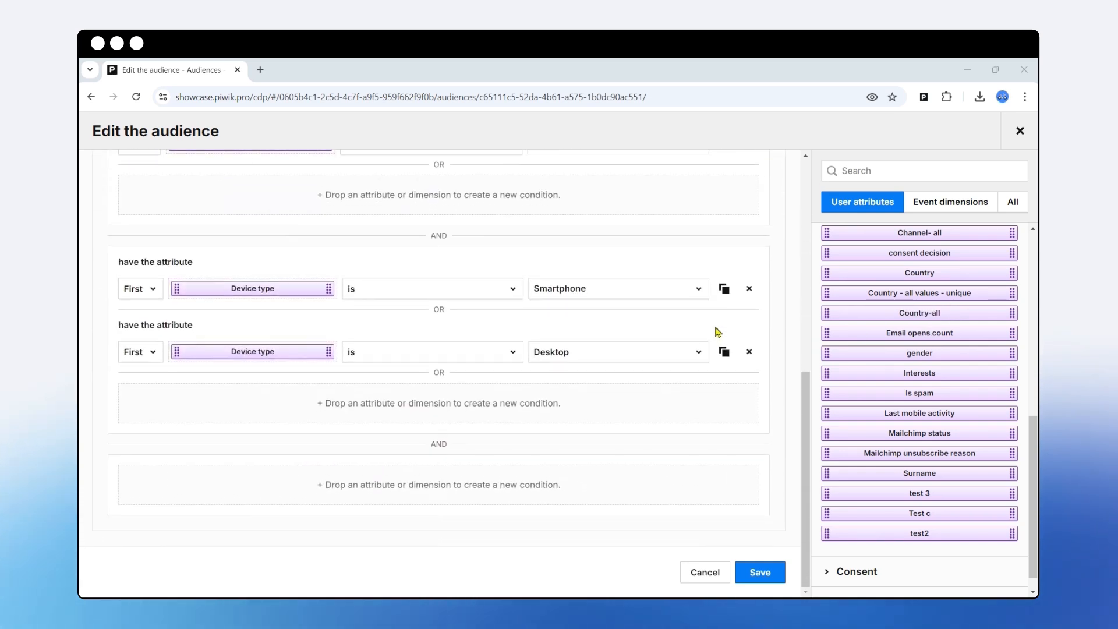
left_click_drag(822, 333, 298, 489)
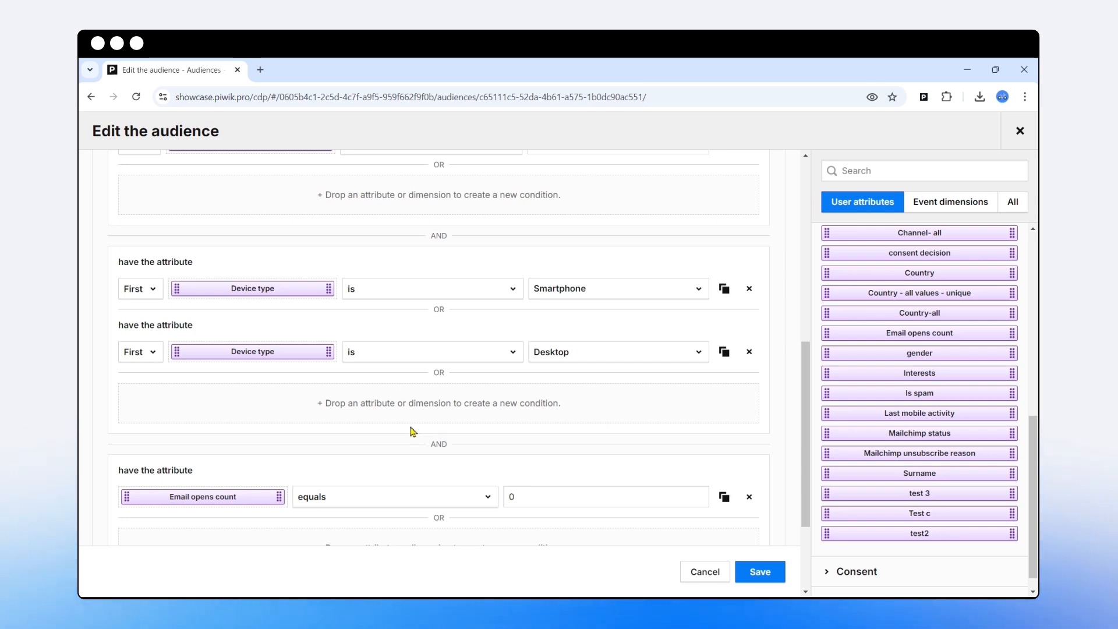
Review the audience's condition groups and the aggregation choices of the Campaign name (list) condition with the value Email
scroll(385, 453, "down", 2)
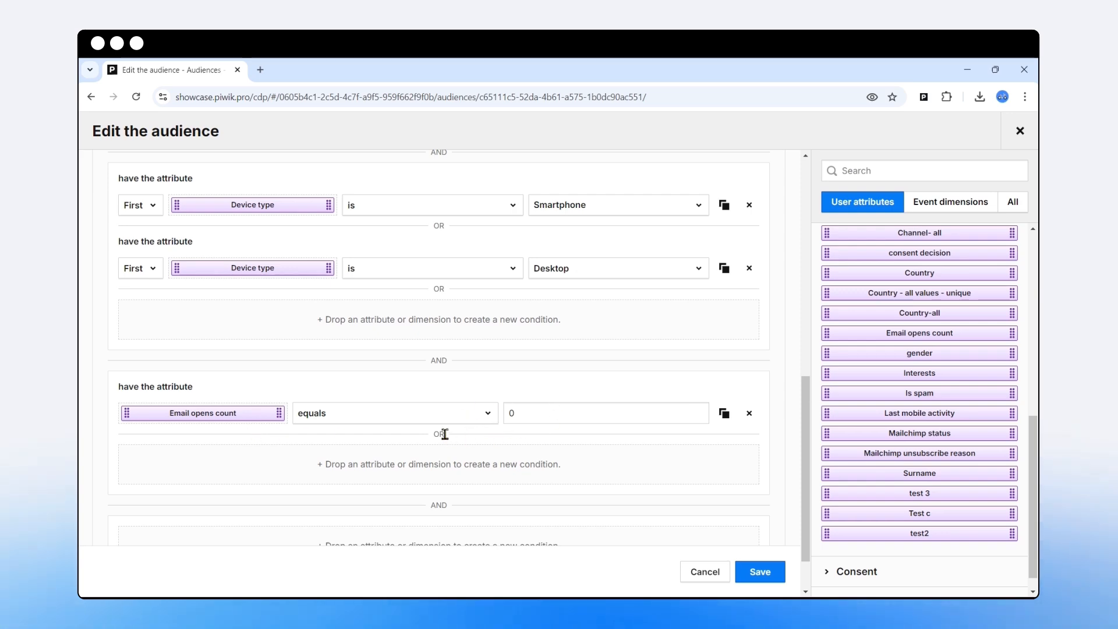
scroll(416, 443, "up", 5)
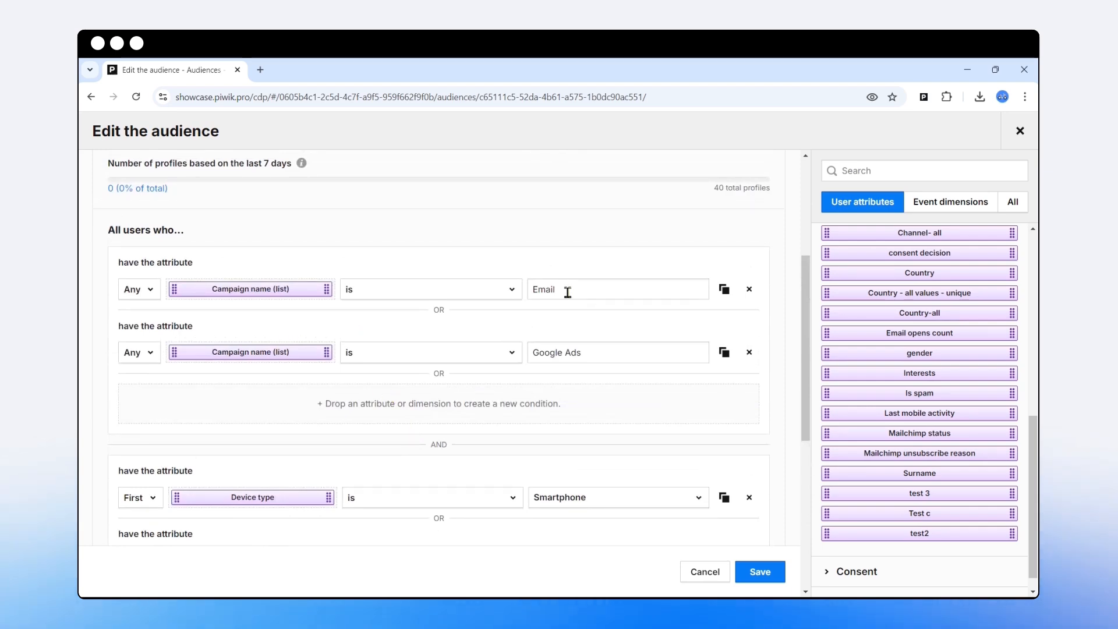
left_click_drag(567, 292, 499, 290)
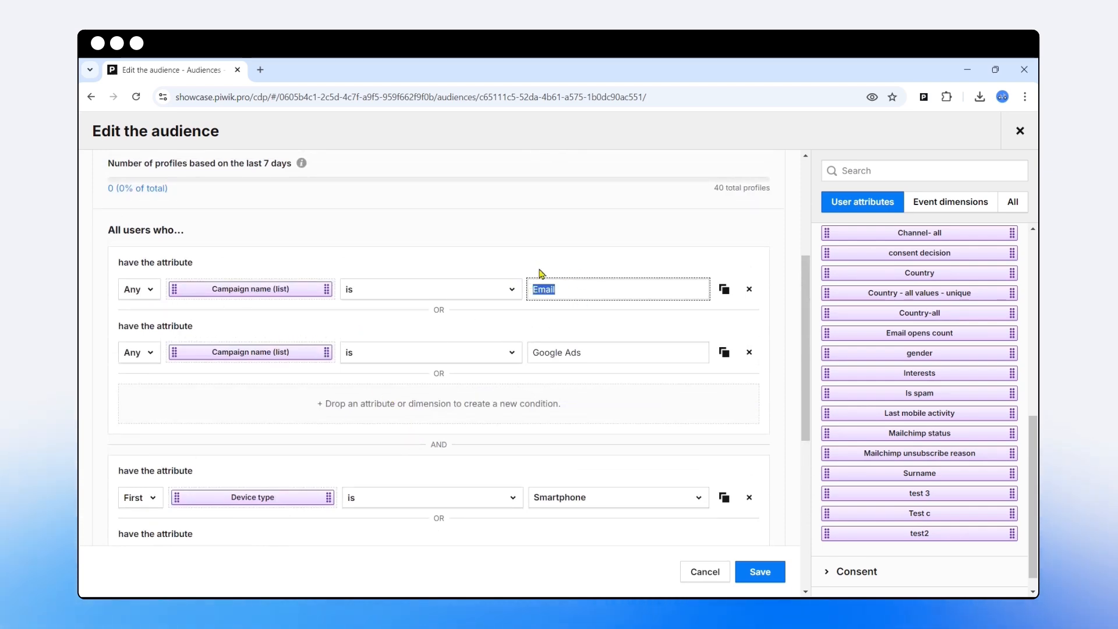
left_click(160, 289)
left_click(159, 290)
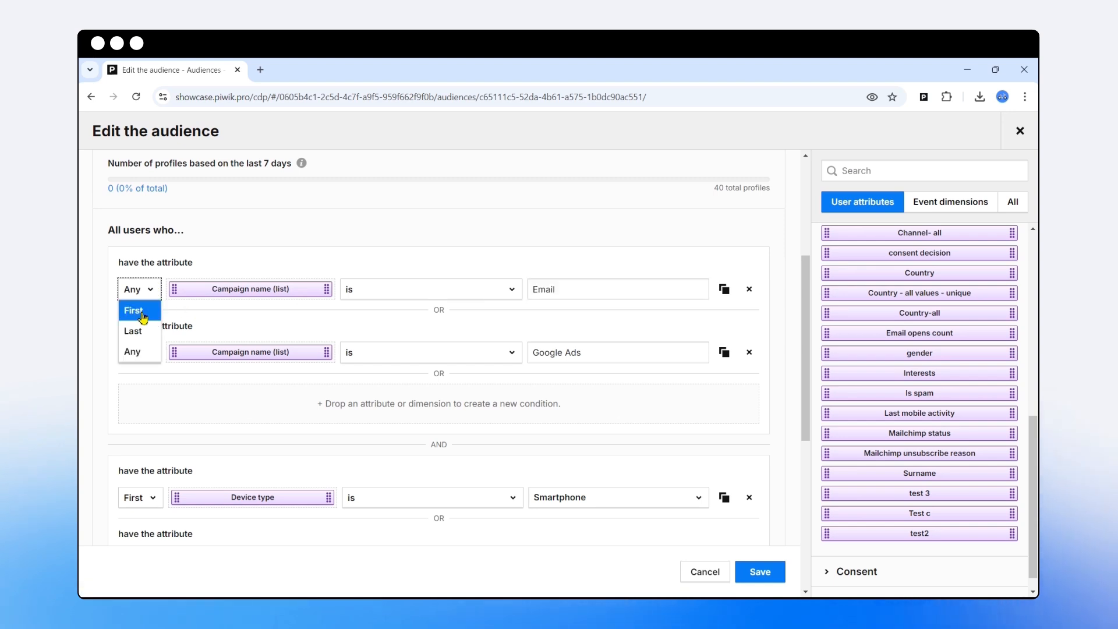
left_click(244, 332)
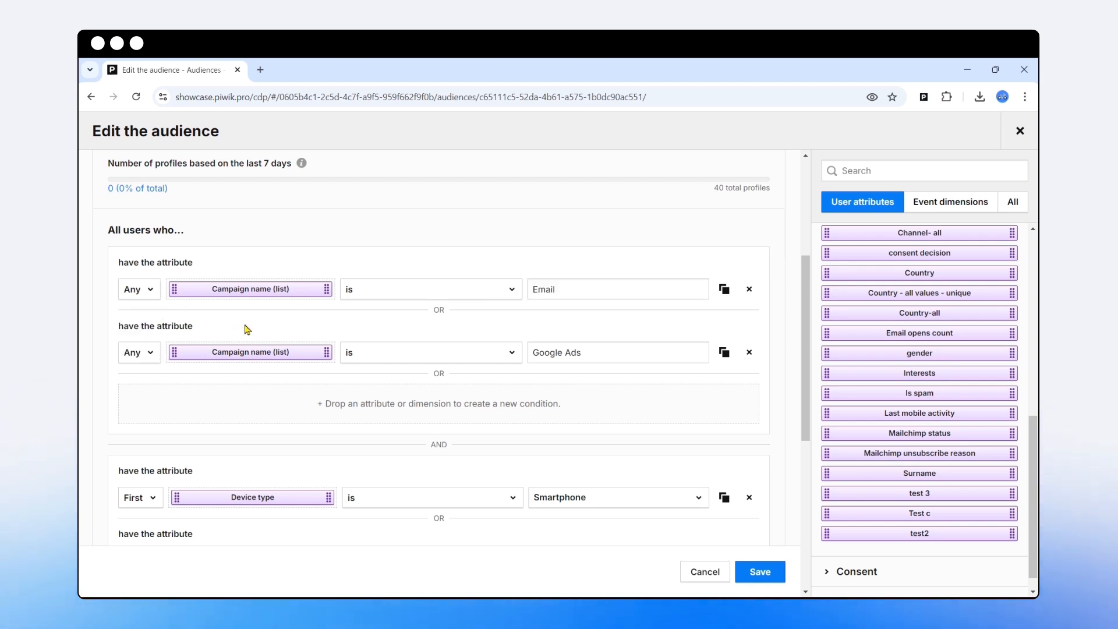
scroll(245, 326, "down", 4)
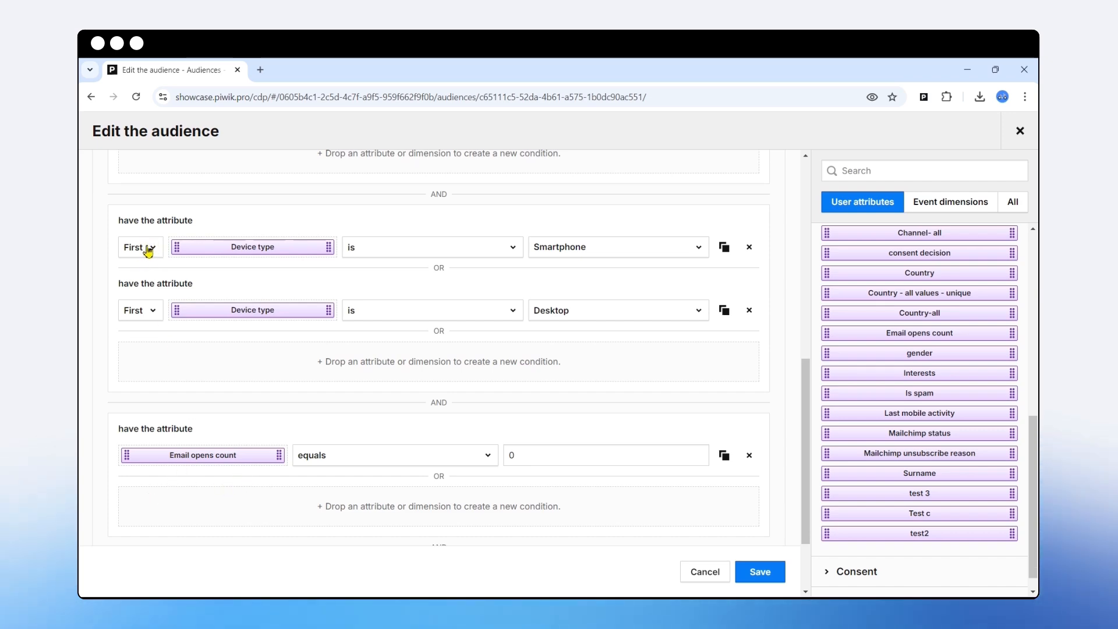
scroll(389, 437, "up", 5)
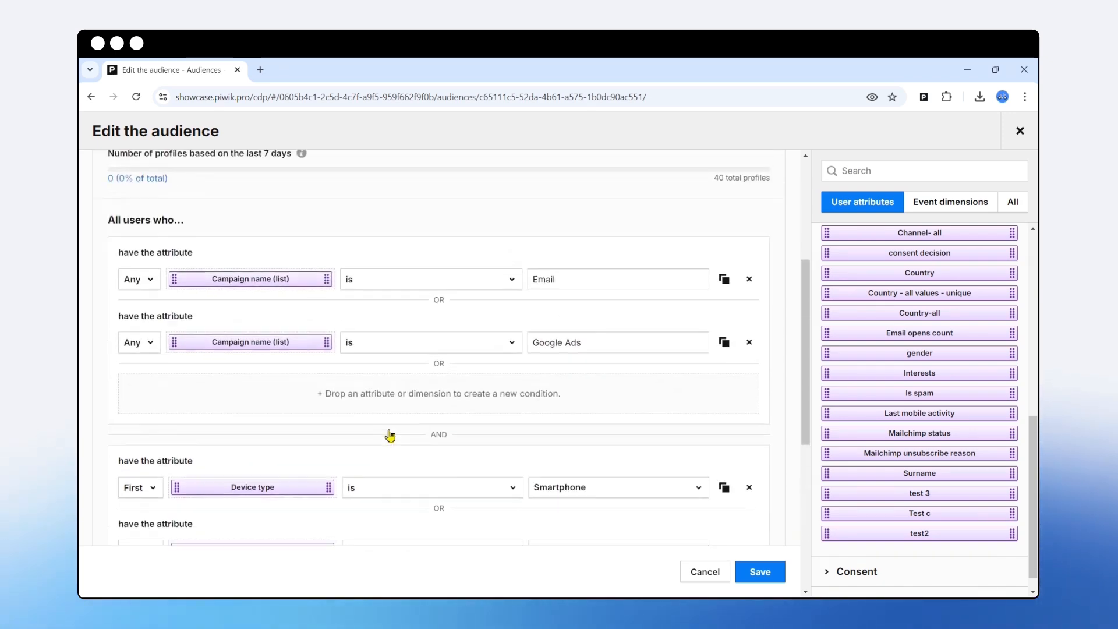
Examine the operators available for the Campaign name (list) condition with the value Email and for the Email opens count condition
left_click(400, 299)
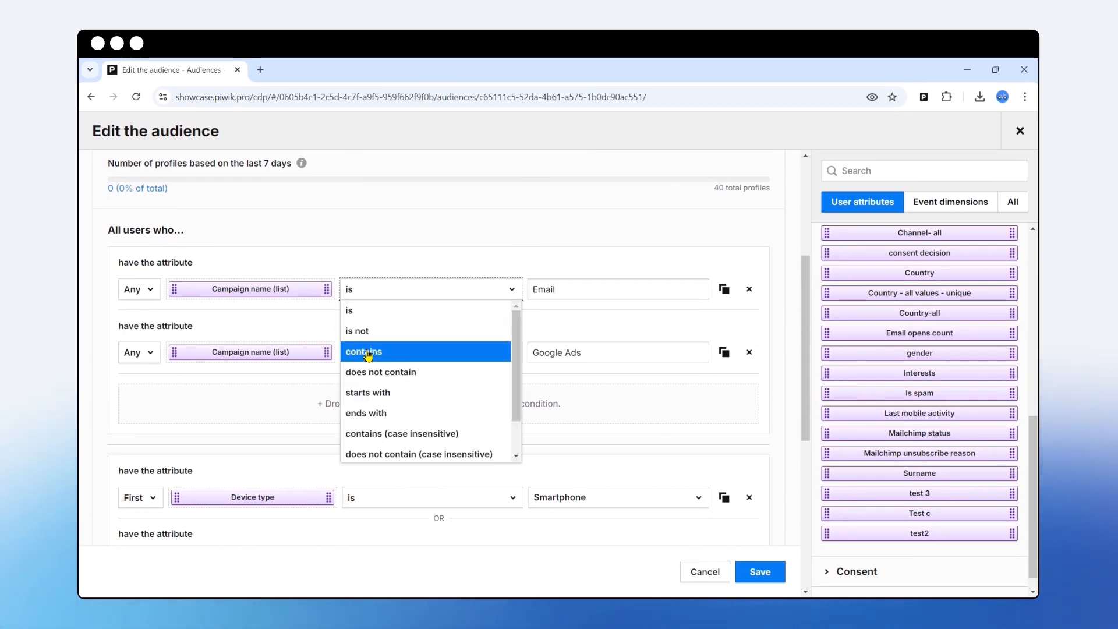
scroll(306, 399, "down", 6)
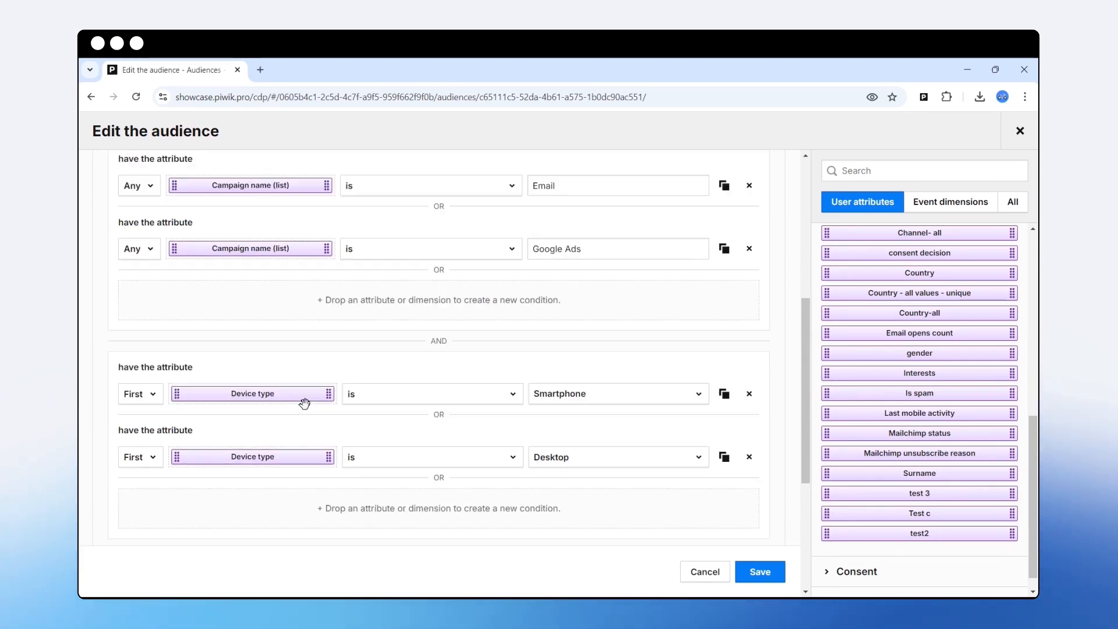
left_click(330, 375)
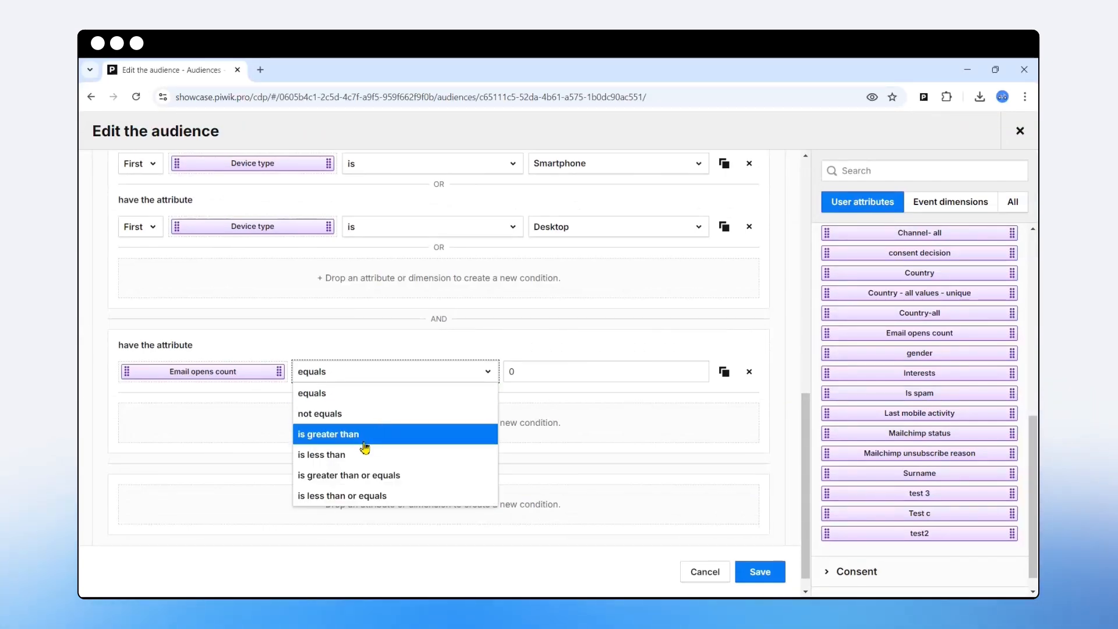
left_click(527, 438)
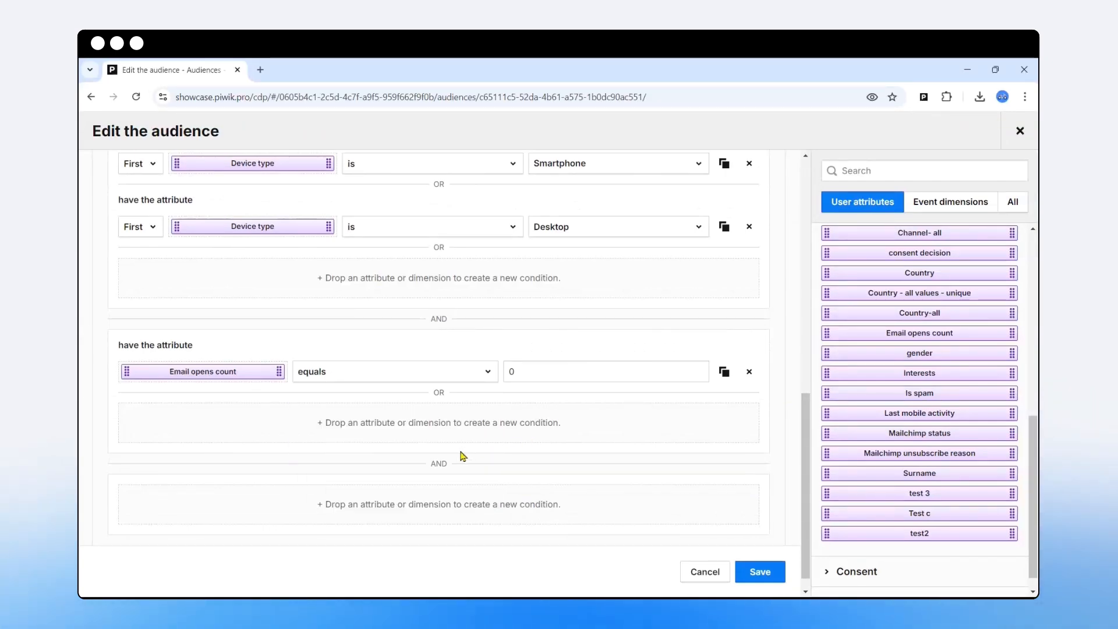
Set the Email opens count condition to is greater than 6
double_click(512, 372)
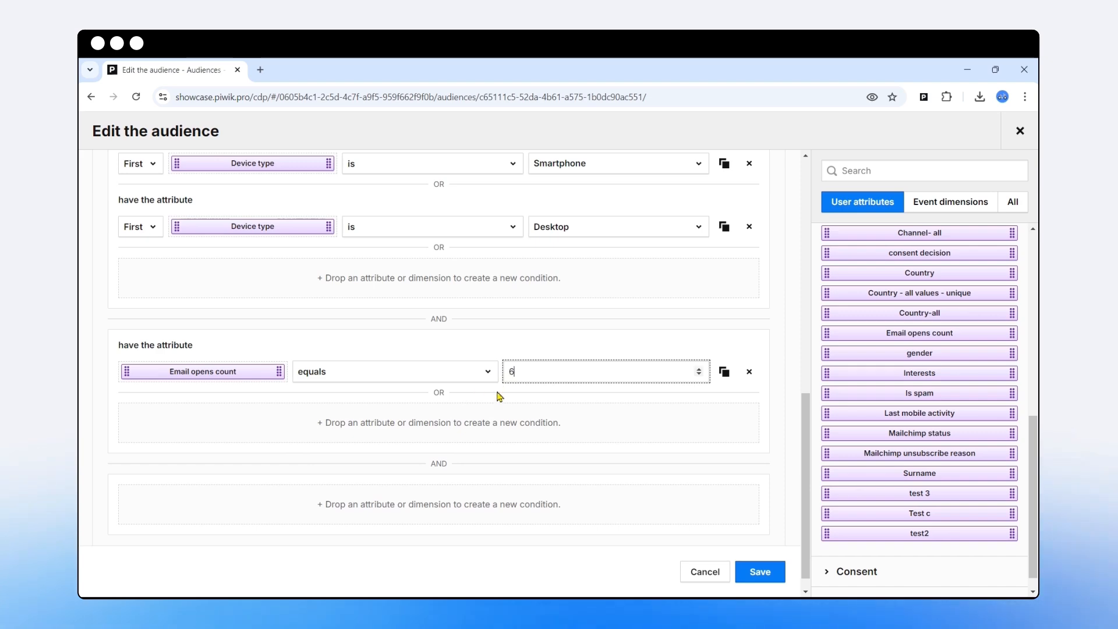
left_click(385, 374)
left_click(329, 431)
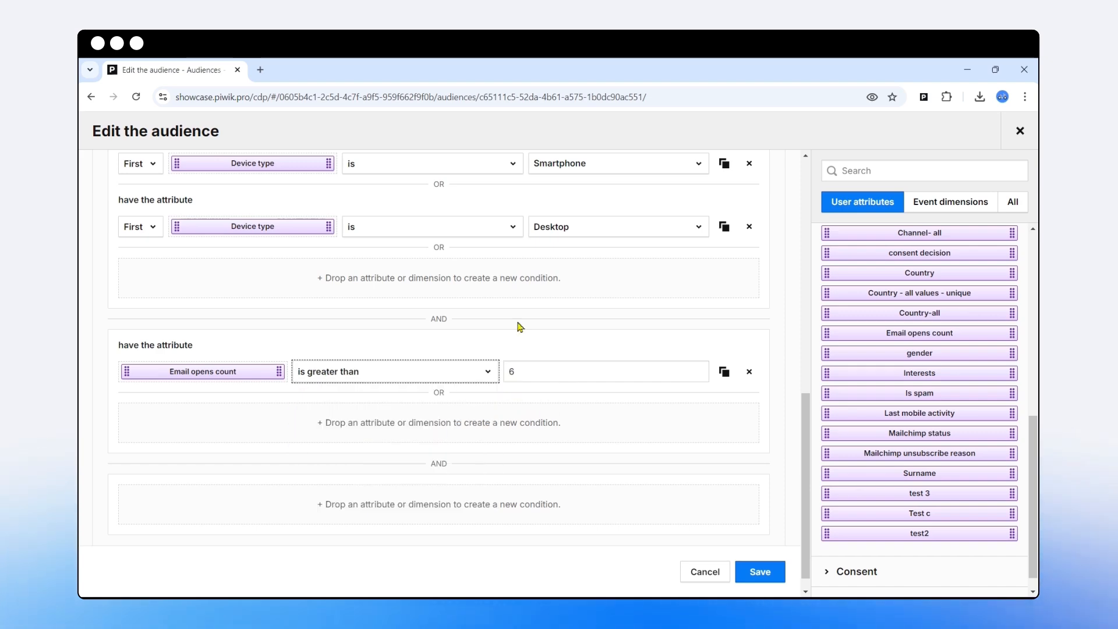
Examine the available user identifiers, then the user ID matching and incoming key mapping in the [CDP Training] Mailchimp - test webhook import
scroll(230, 417, "up", 2)
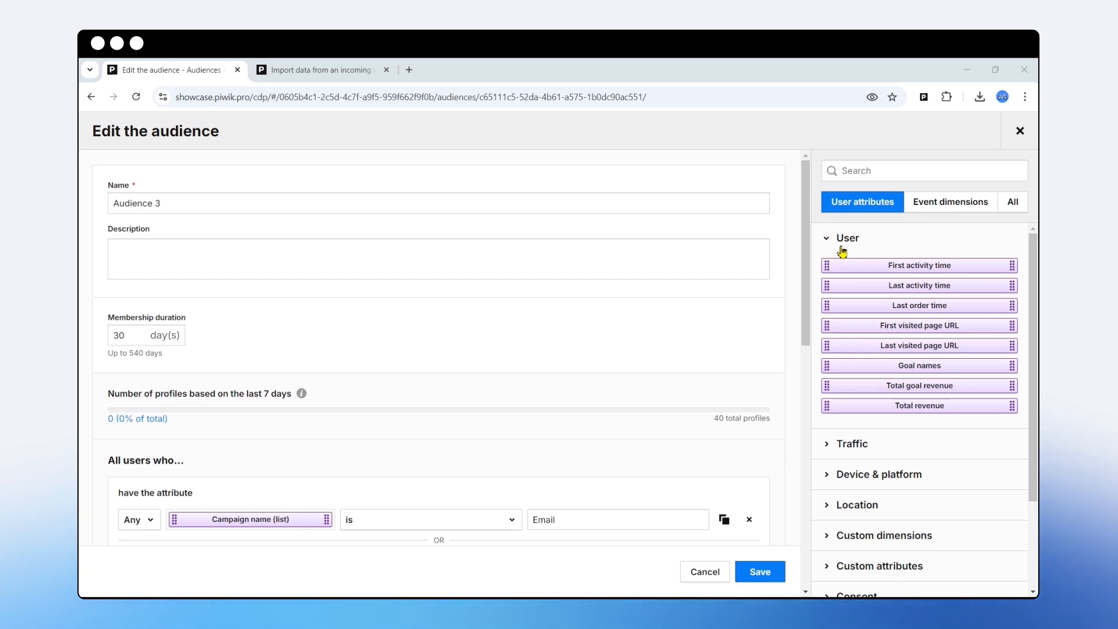
scroll(883, 501, "down", 2)
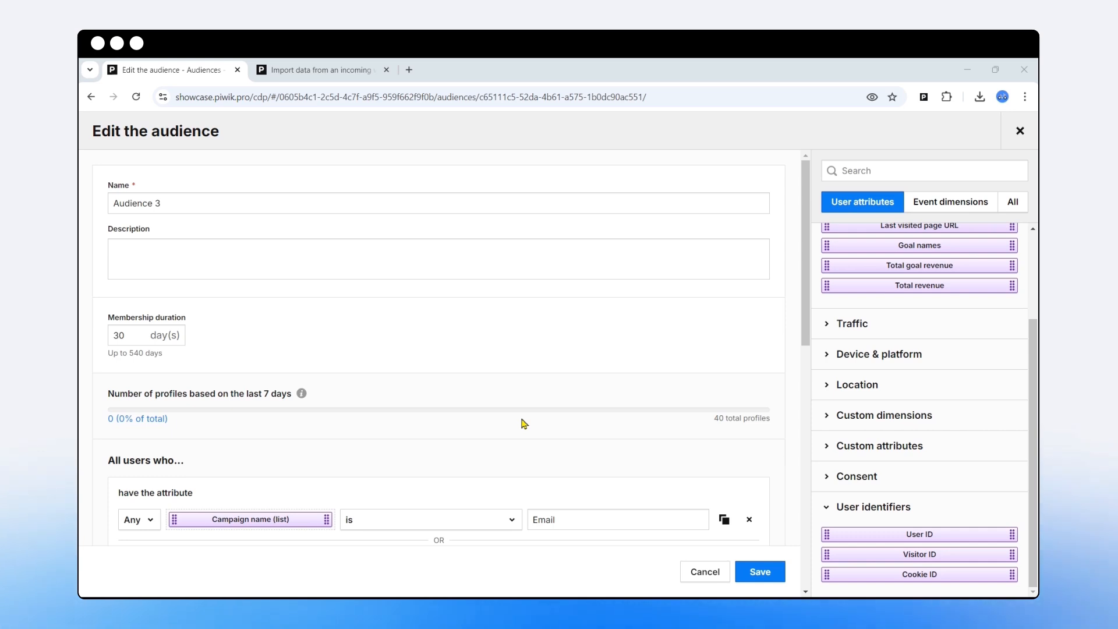
left_click(319, 73)
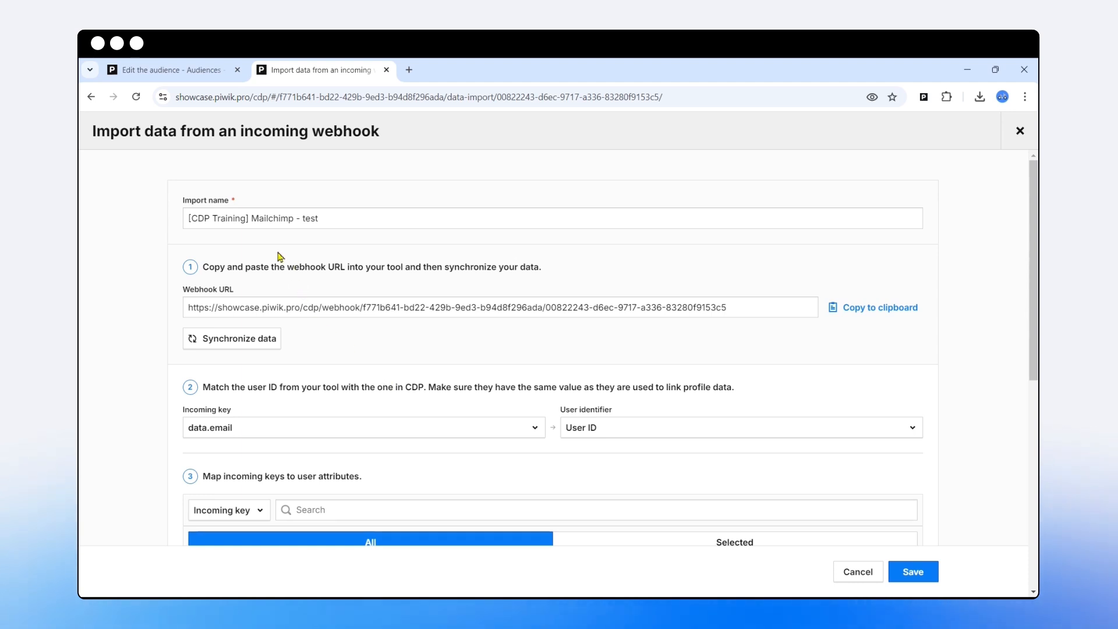
left_click_drag(99, 133, 186, 133)
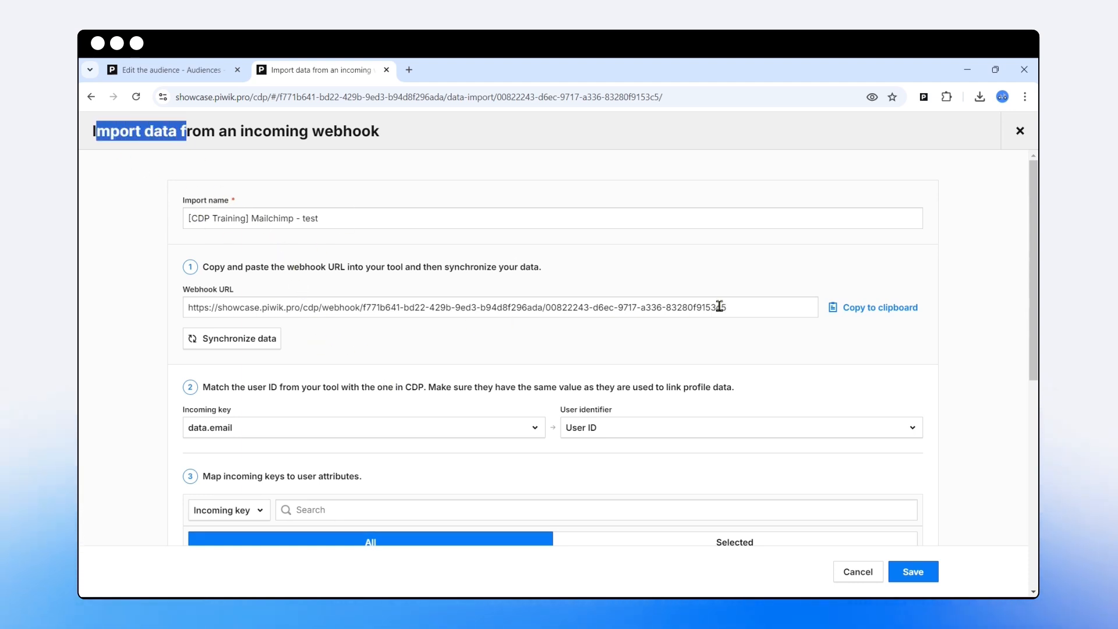
scroll(478, 398, "down", 3)
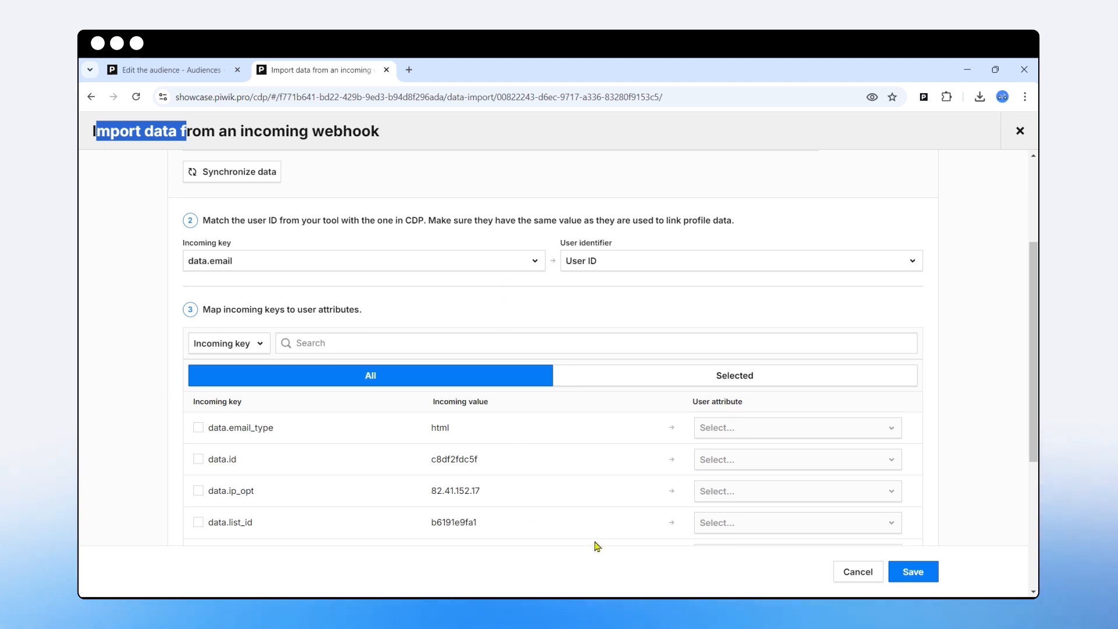
scroll(639, 480, "down", 2)
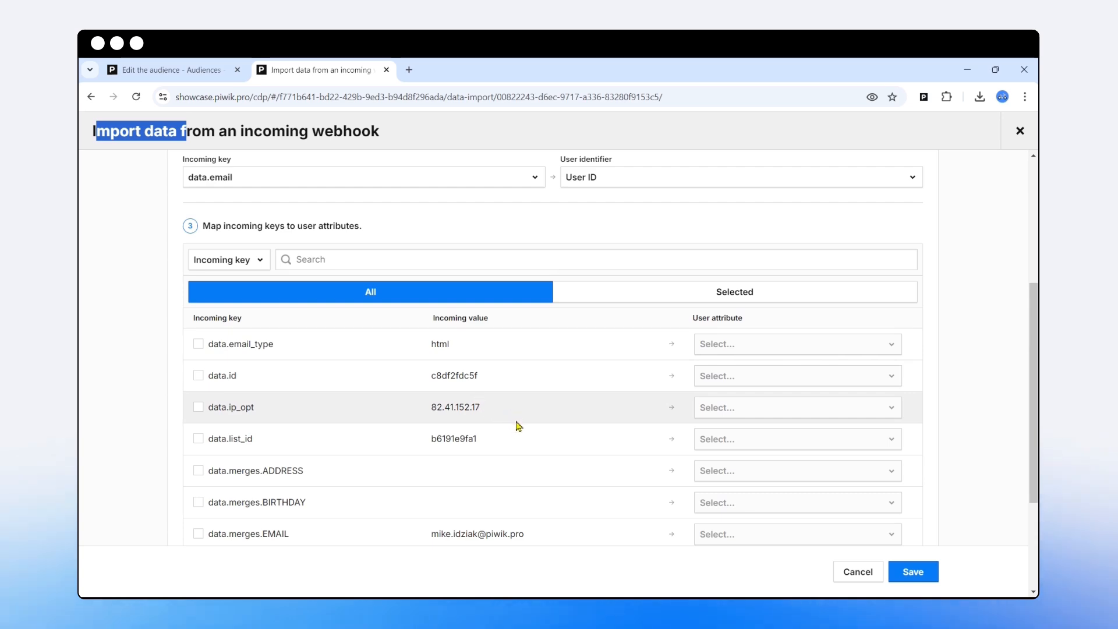
scroll(520, 429, "up", 3)
scroll(524, 432, "down", 2)
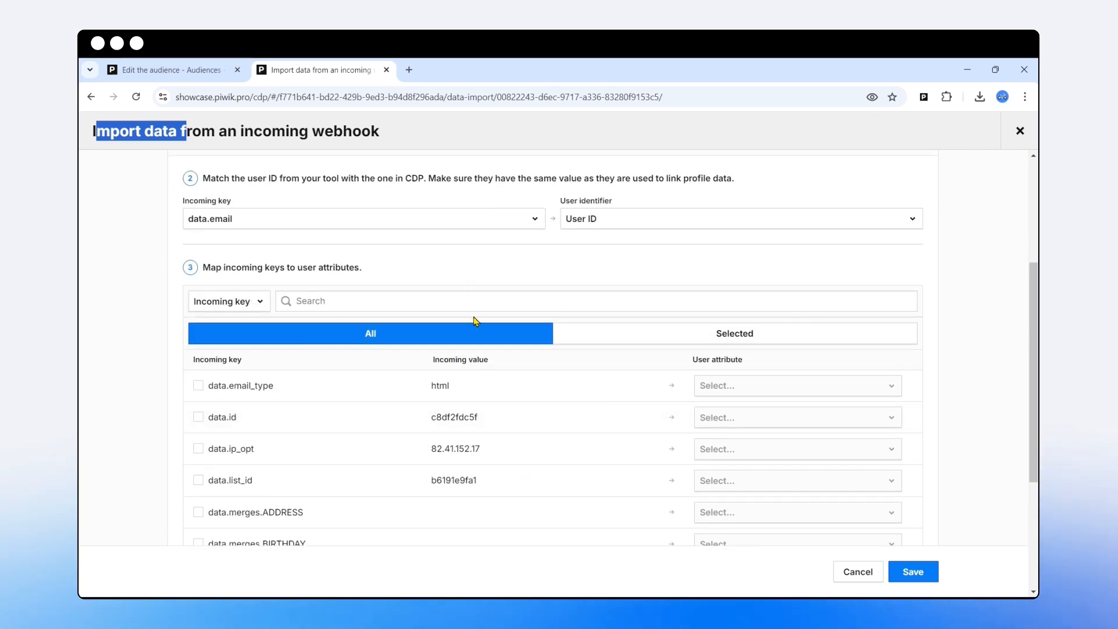
Return to the Audience 3 editor and add the User ID identifier as a new AND condition below Email opens count
key("ctrl+shift+Tab")
scroll(483, 431, "down", 7)
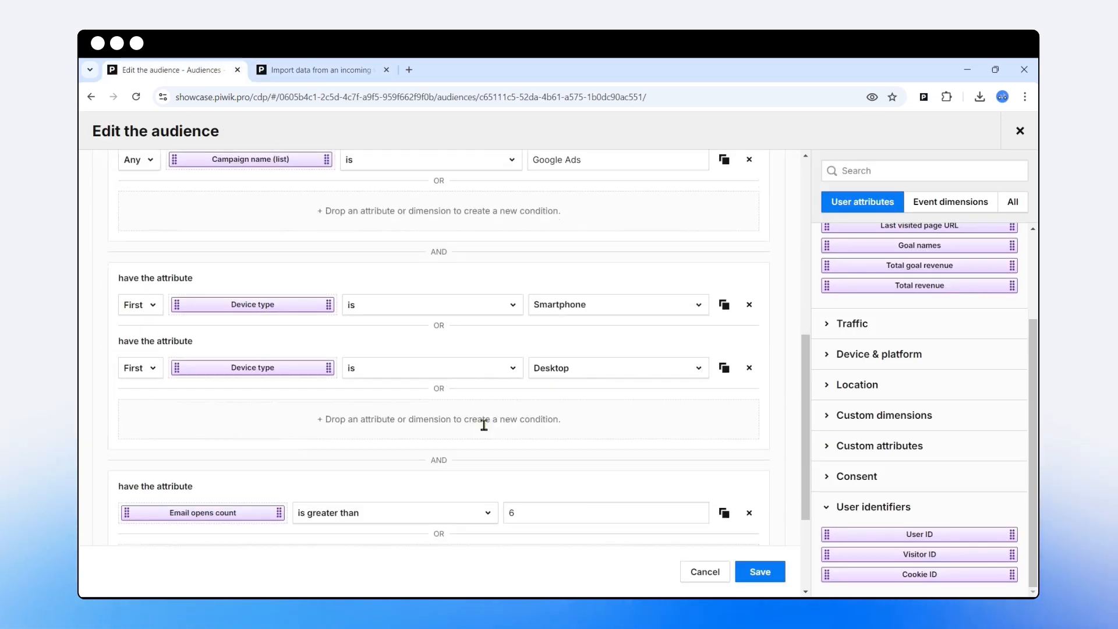
scroll(484, 426, "down", 3)
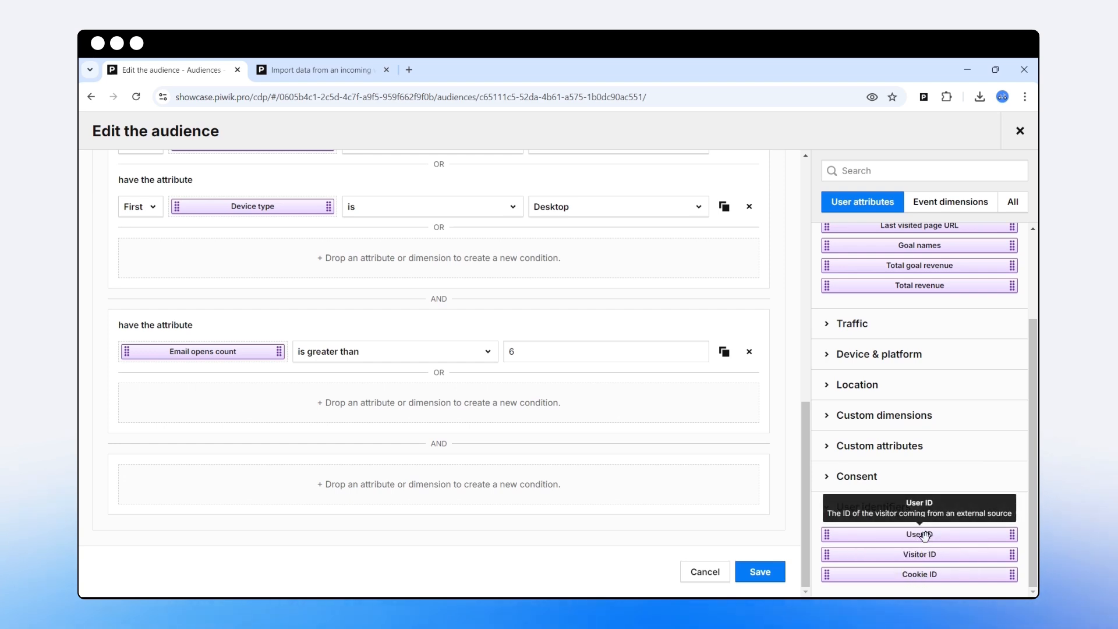
left_click_drag(920, 535, 251, 496)
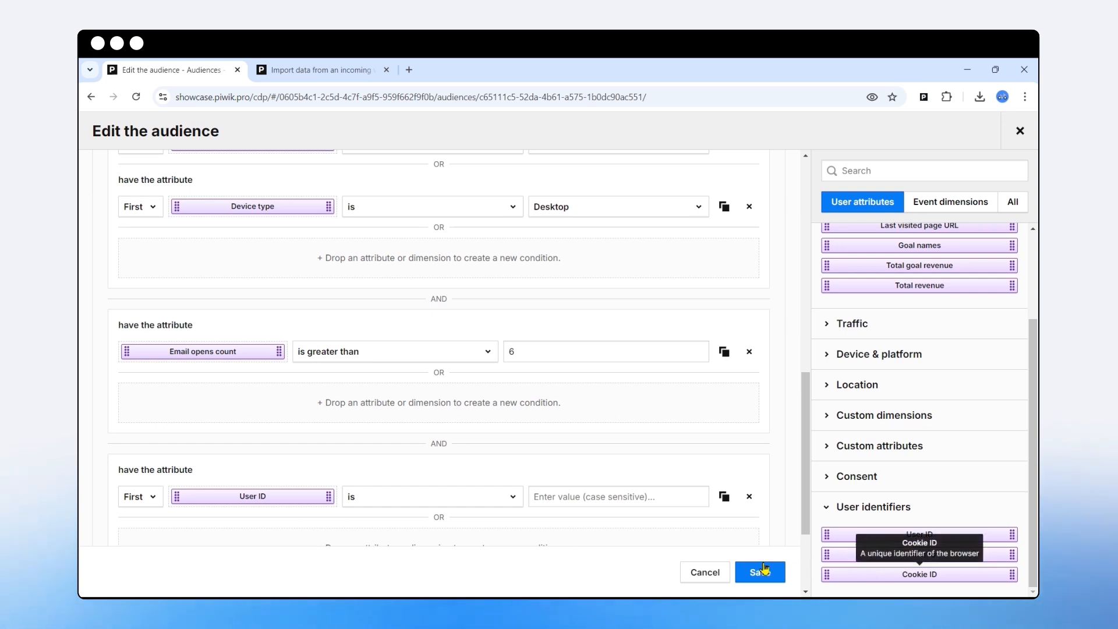
scroll(588, 535, "down", 2)
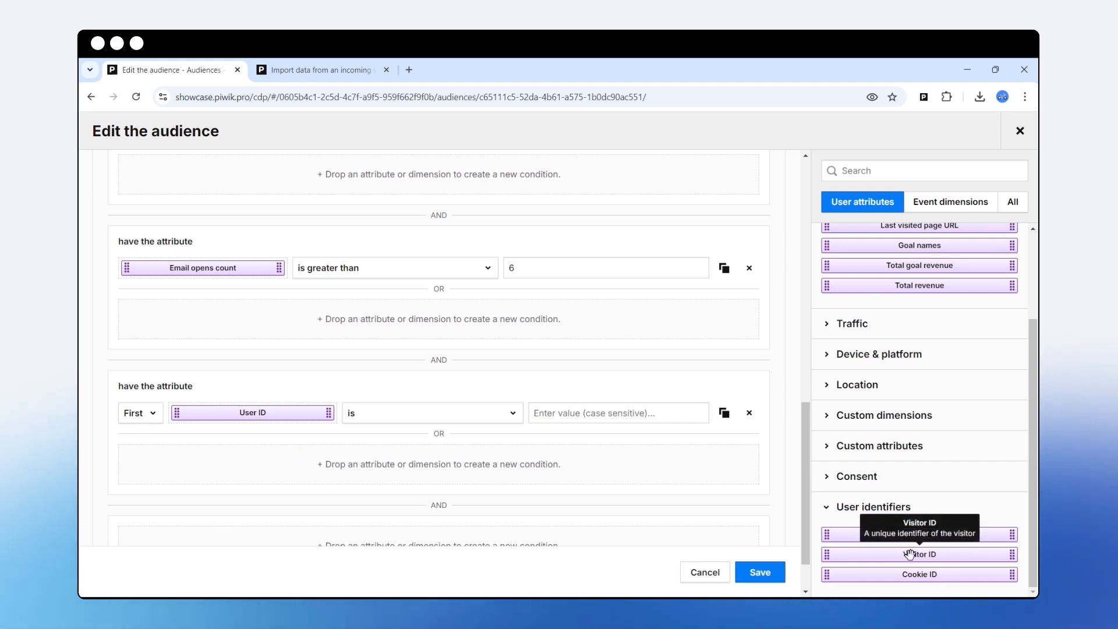
Set the User ID condition to Any with the operator is not, leaving its value empty
left_click(161, 420)
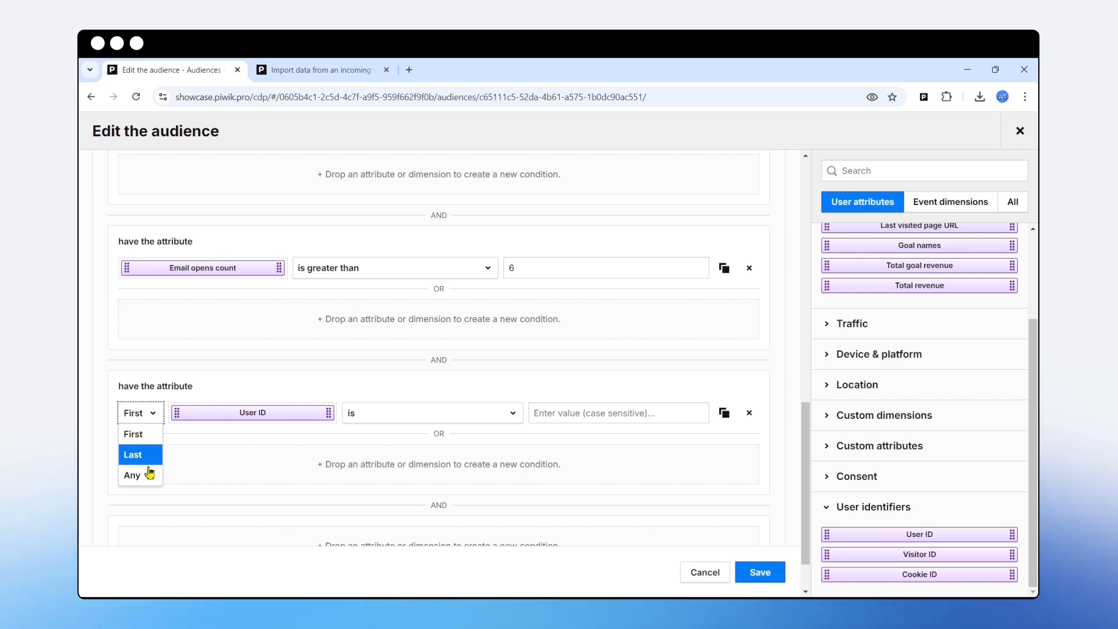
left_click(252, 461)
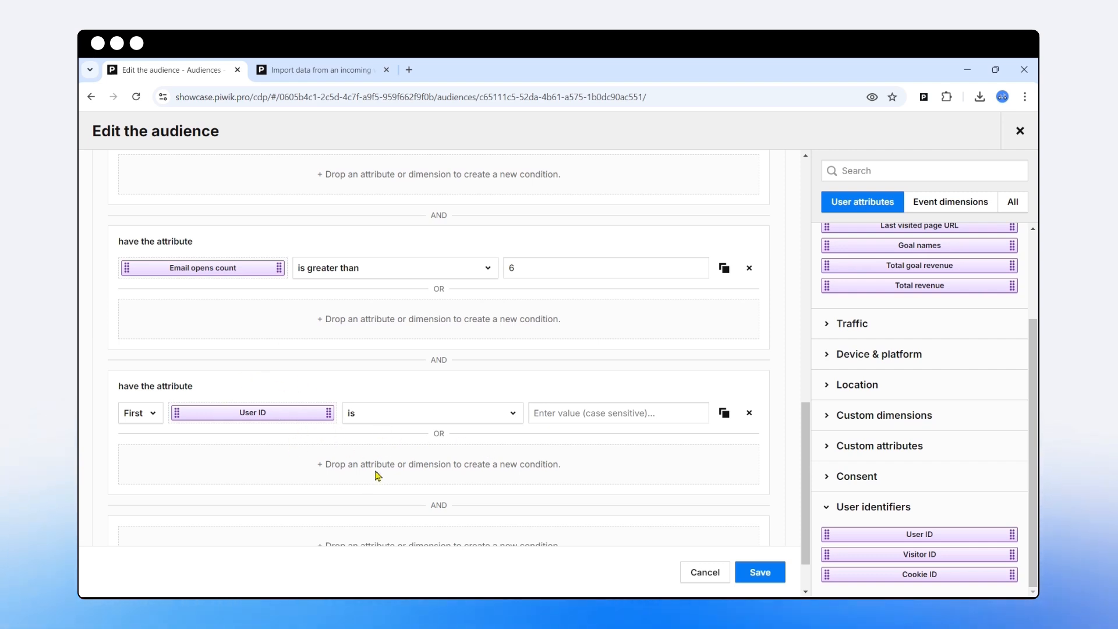
left_click(139, 414)
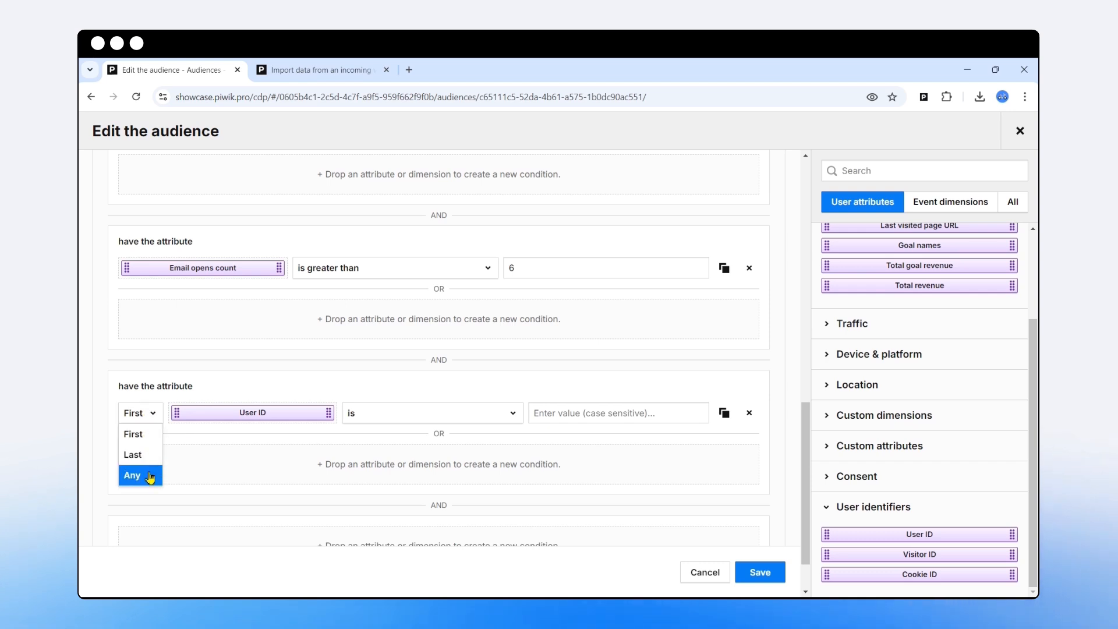
left_click(150, 476)
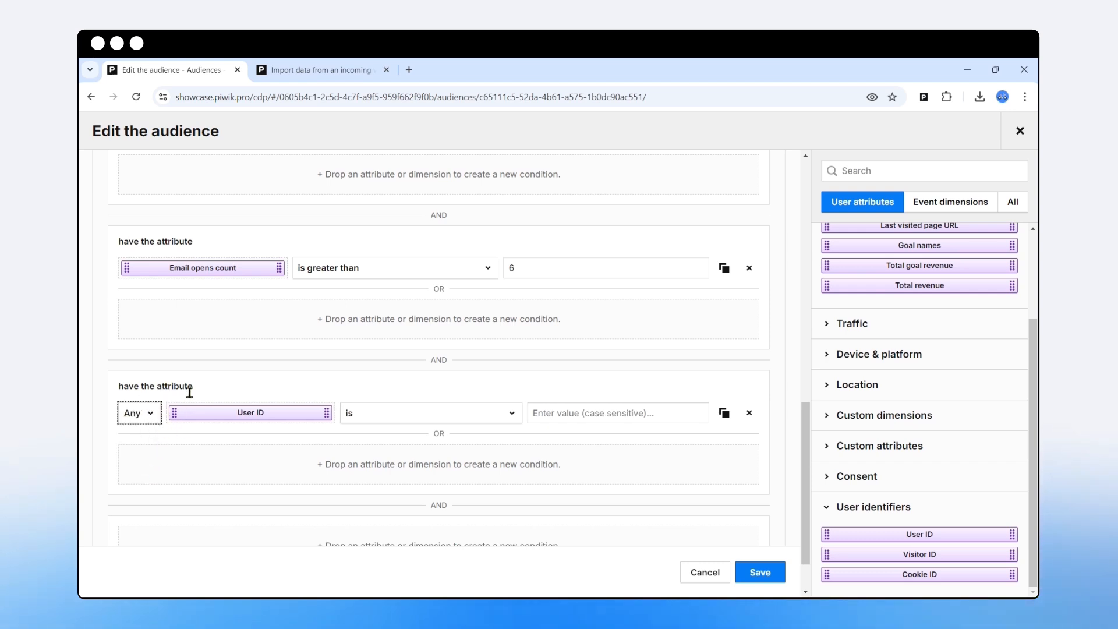
left_click(394, 421)
left_click(396, 454)
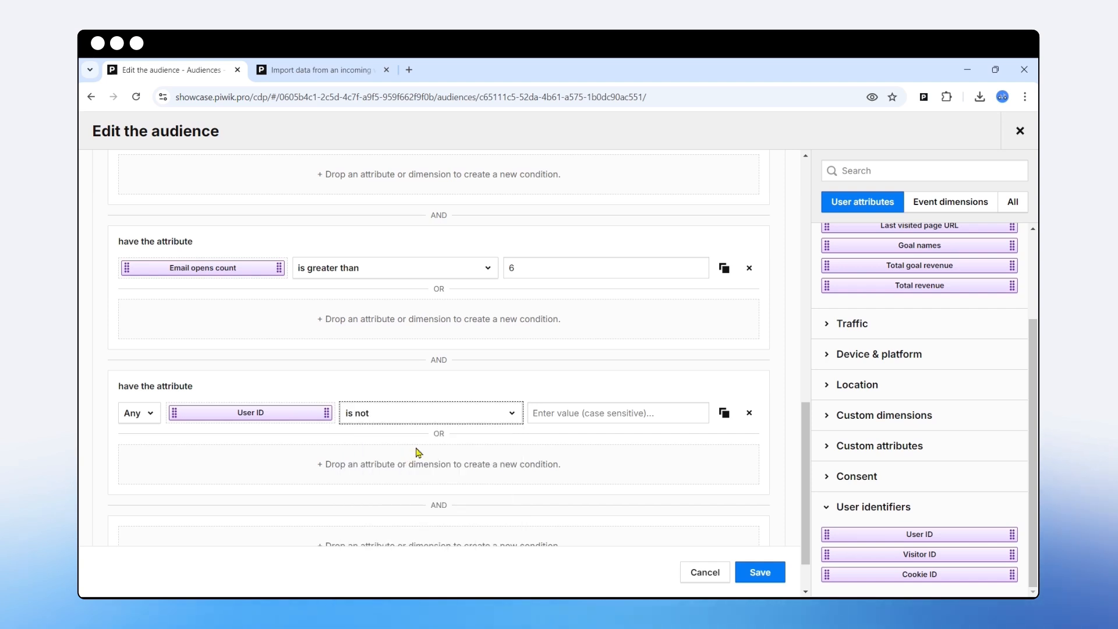
left_click(560, 416)
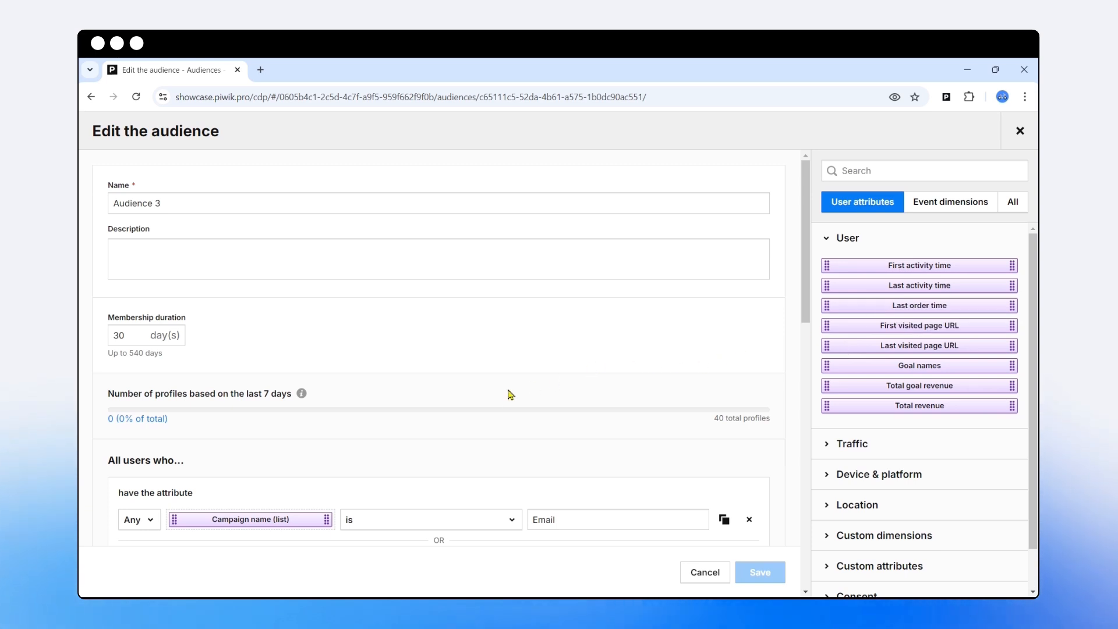
Add Last activity time as a new AND condition below User ID and set it to in the last 7 day(s)
scroll(511, 410, "down", 9)
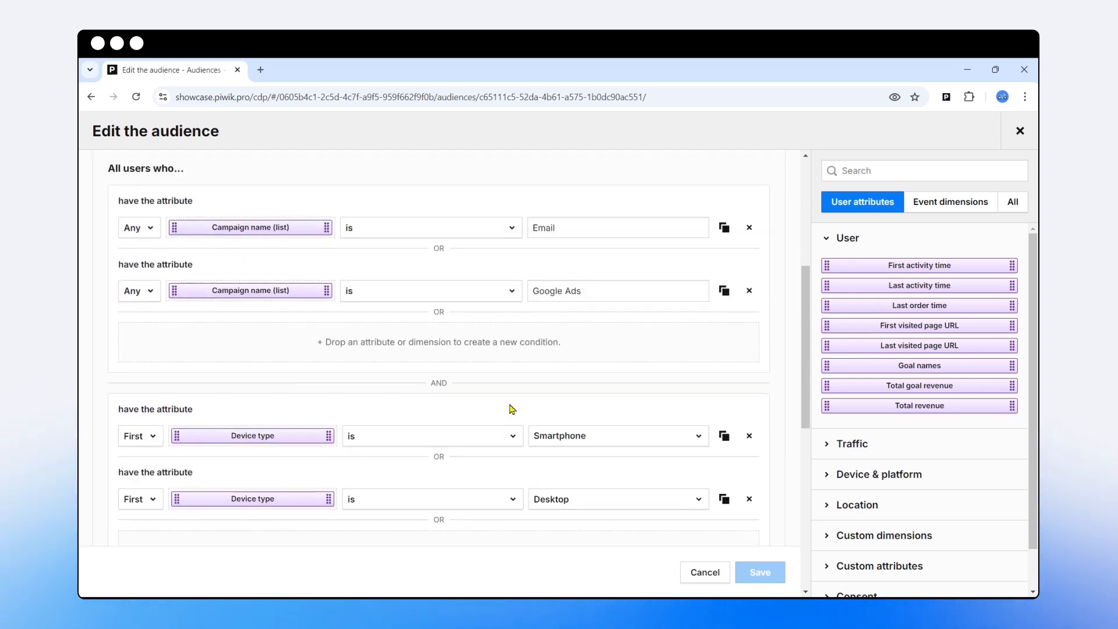
scroll(511, 406, "down", 4)
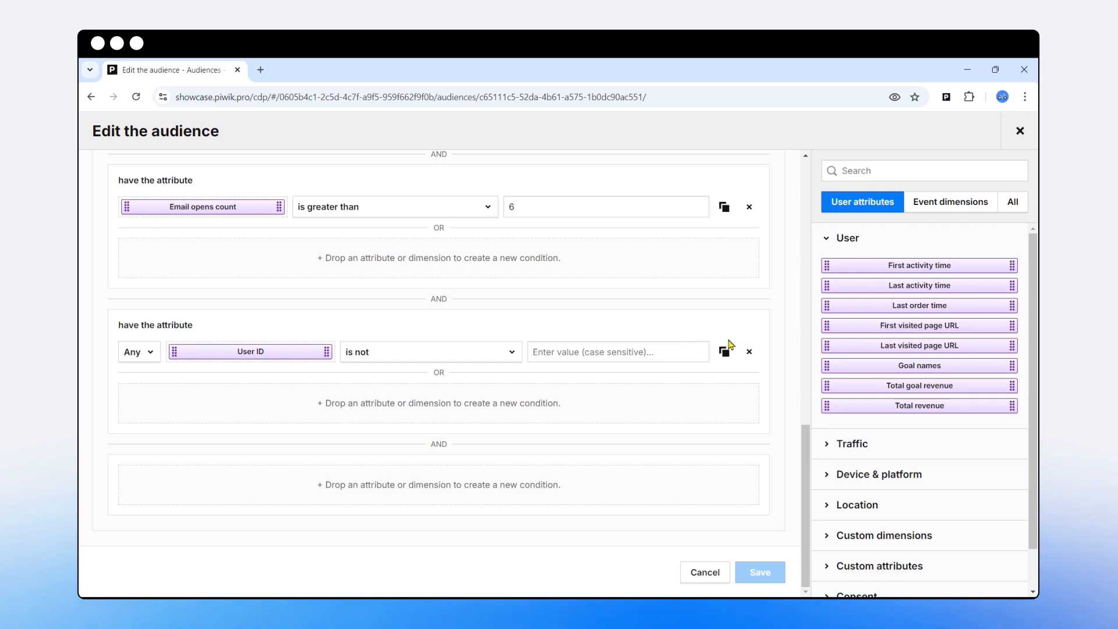
left_click_drag(903, 285, 295, 495)
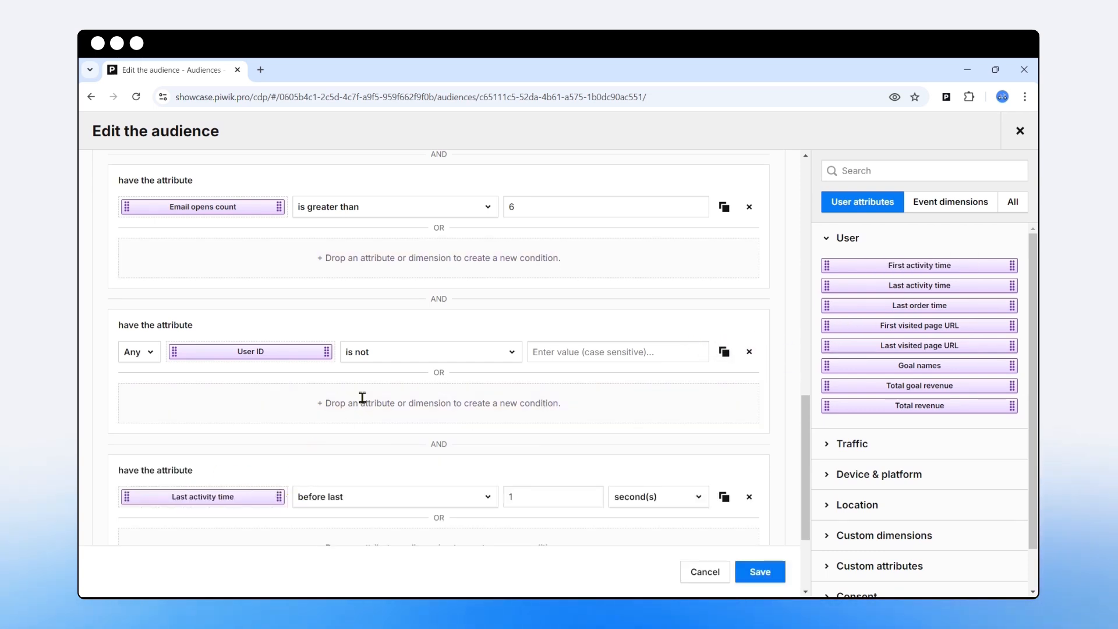
scroll(408, 390, "down", 3)
left_click(474, 354)
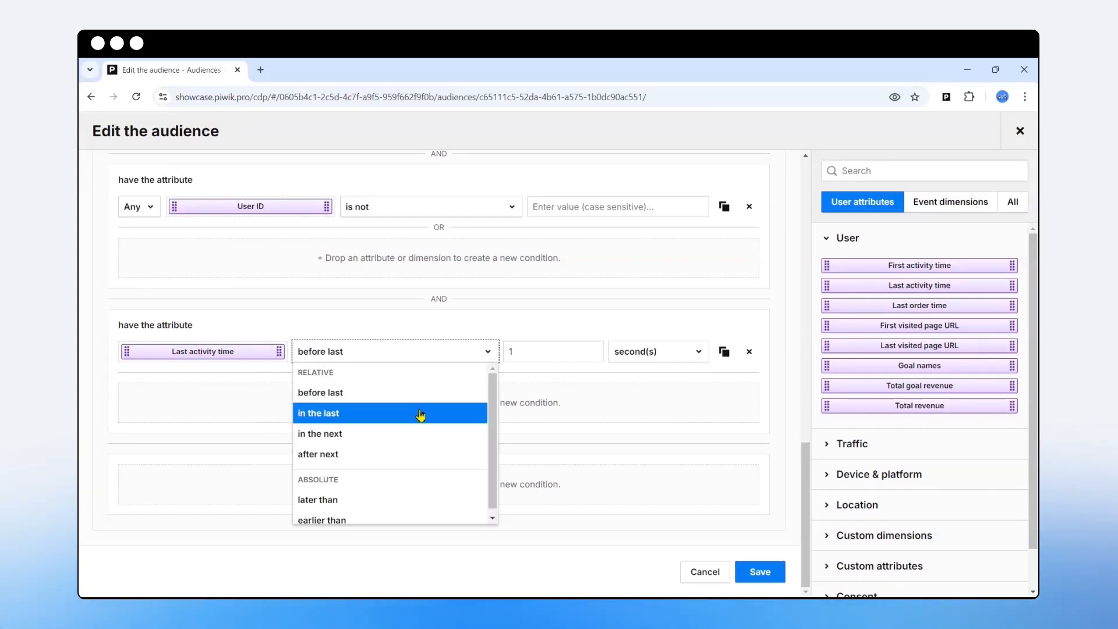
left_click(442, 413)
double_click(593, 349)
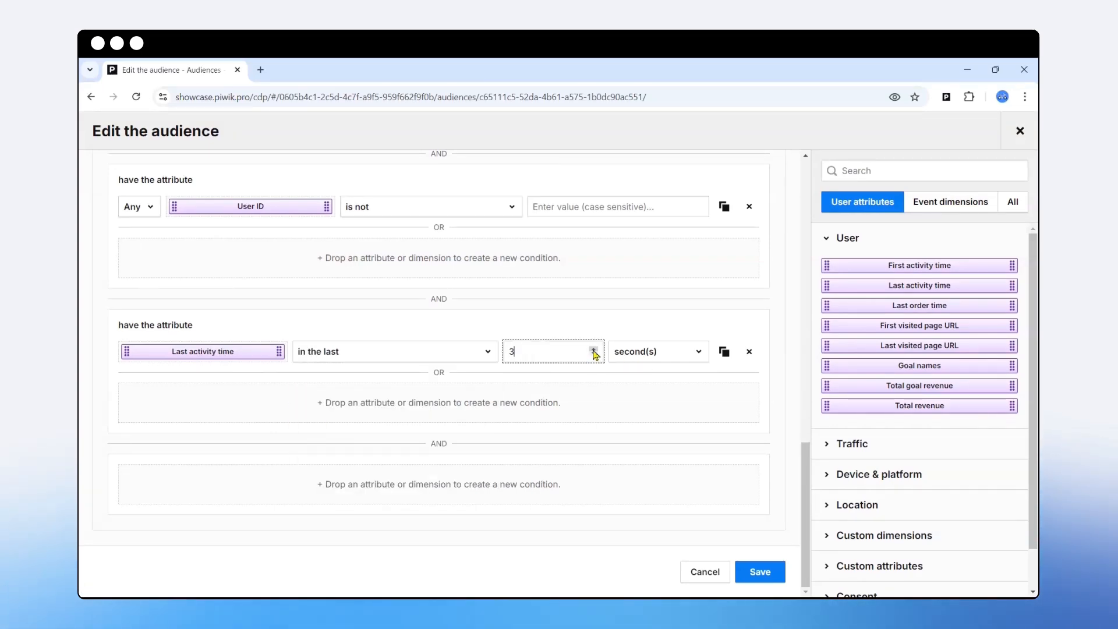
left_click(593, 349)
left_click(632, 352)
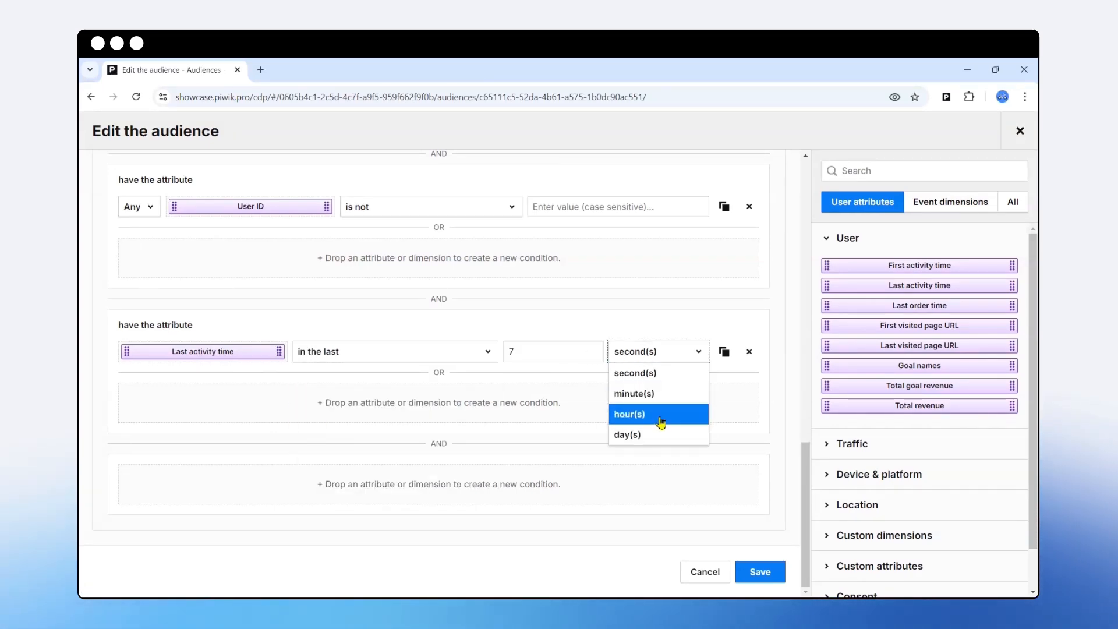
left_click(654, 438)
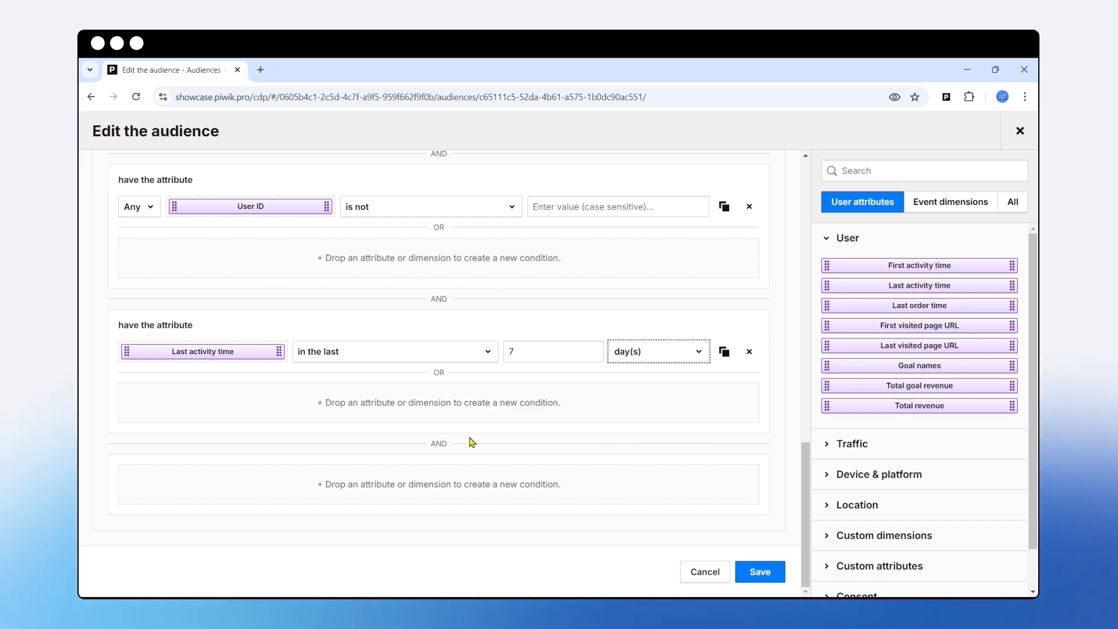
Review all of the audience's condition groups, from Campaign name (list) through Last activity time
scroll(338, 352, "up", 4)
scroll(466, 374, "up", 8)
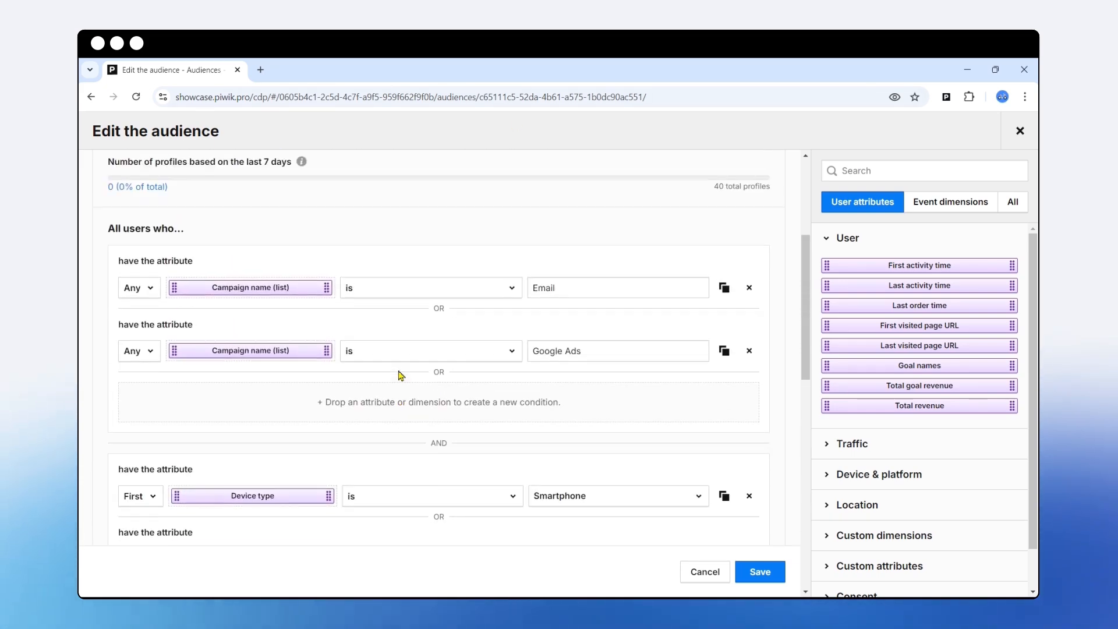
scroll(580, 475, "down", 10)
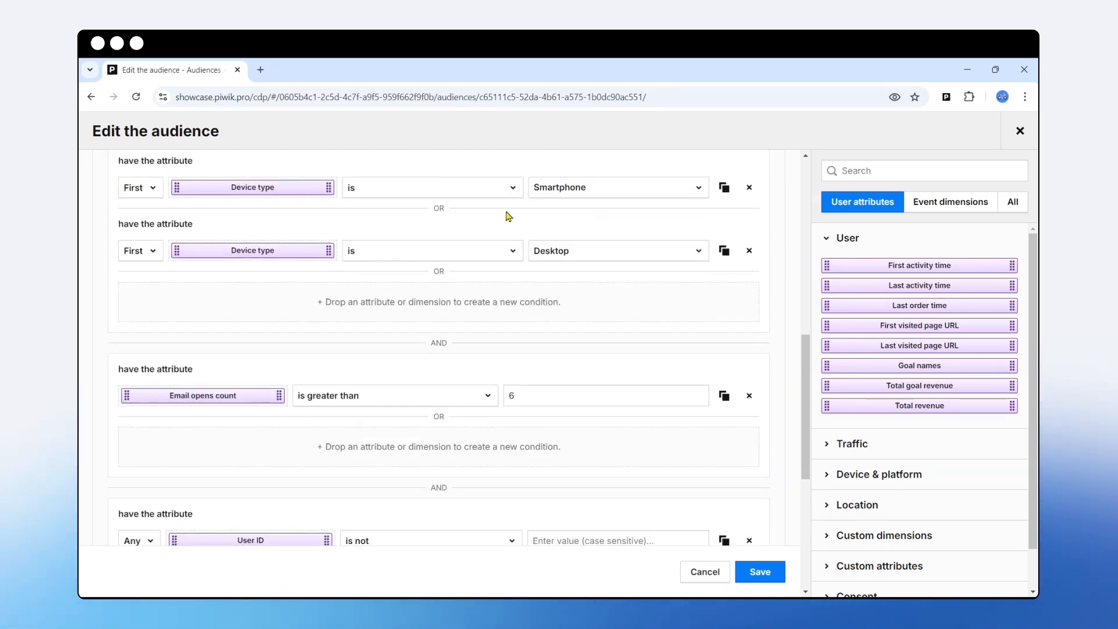
scroll(370, 377, "down", 3)
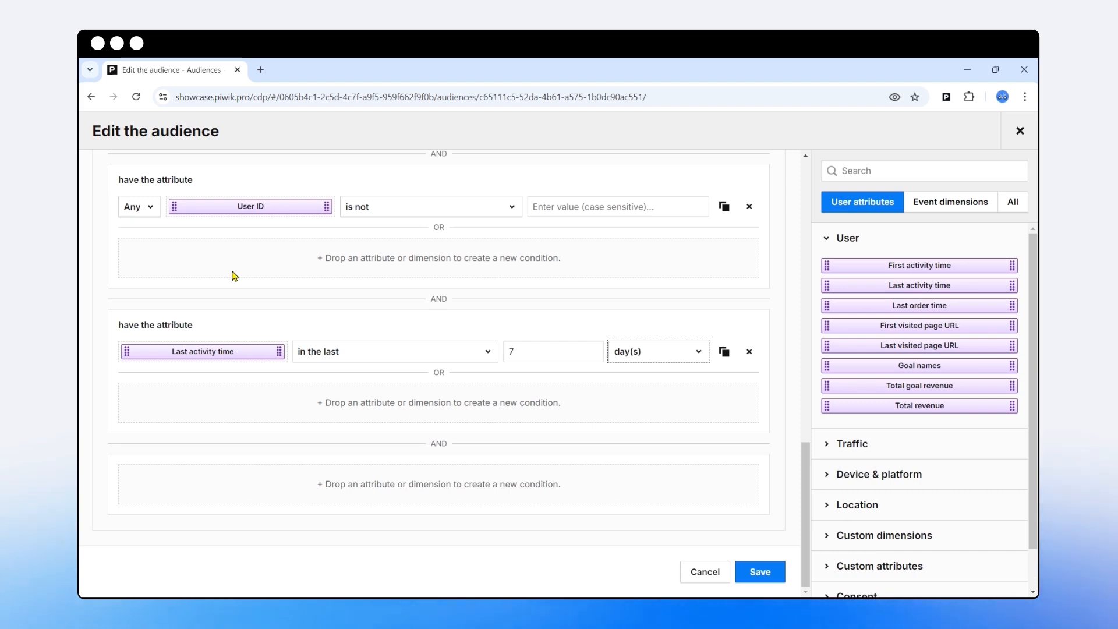
scroll(259, 326, "up", 4)
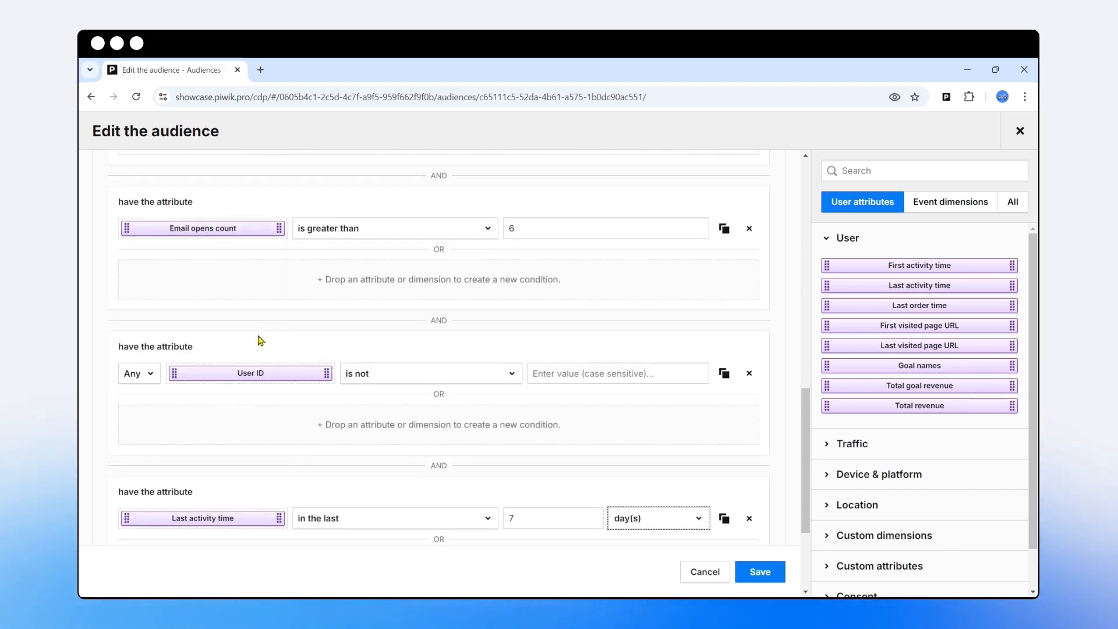
scroll(242, 440, "down", 3)
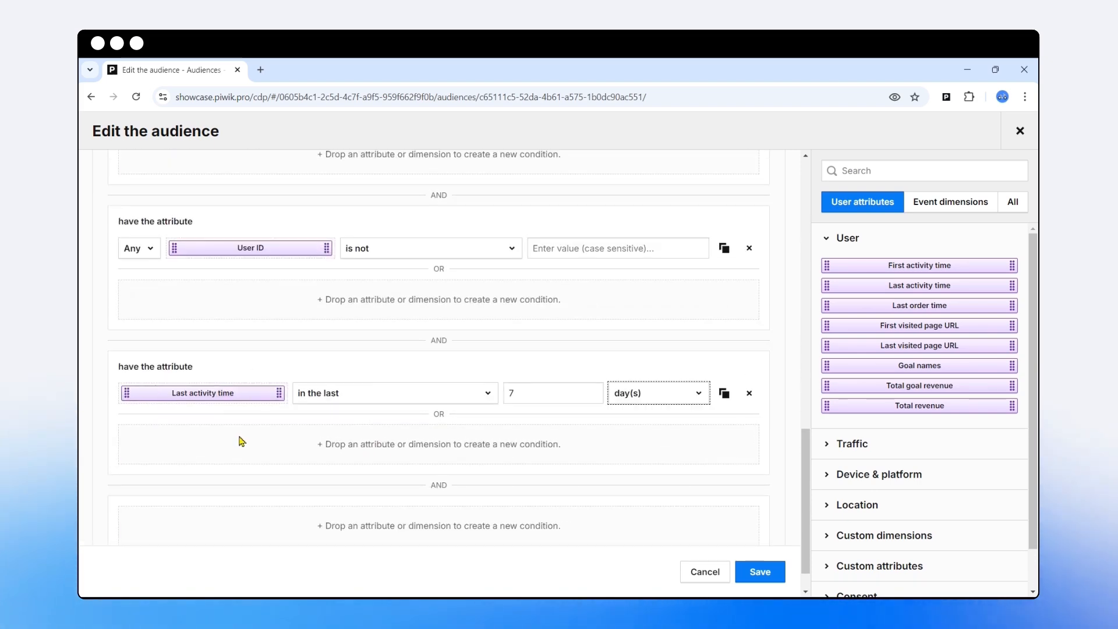
Try Last visited page URL as a new AND condition below Last activity time, check its operators and remove the condition
scroll(260, 353, "up", 2)
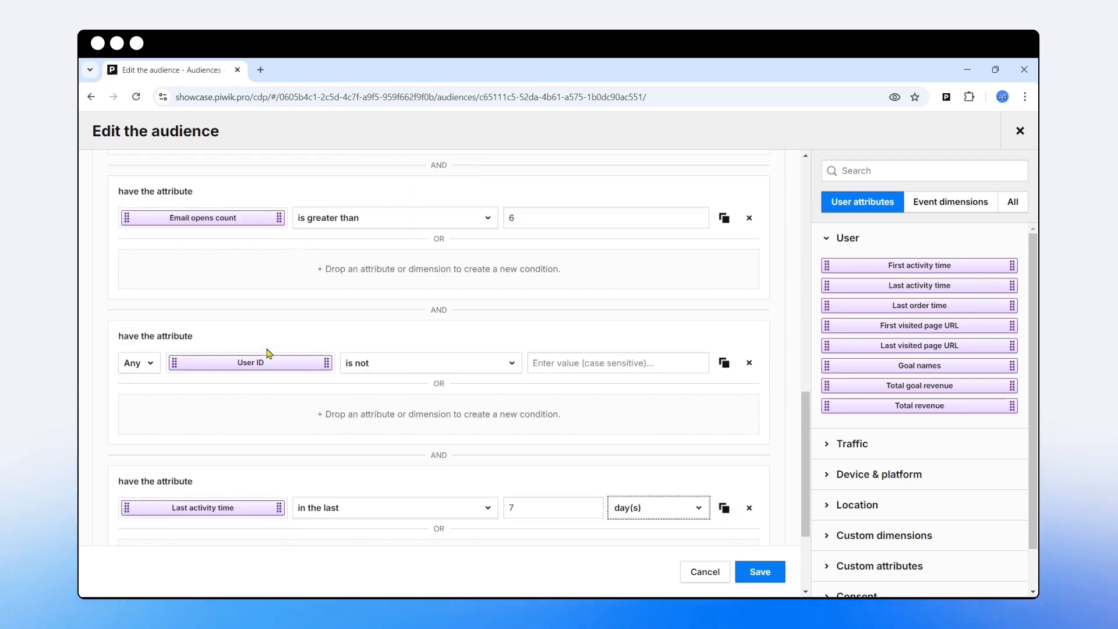
scroll(260, 347, "up", 2)
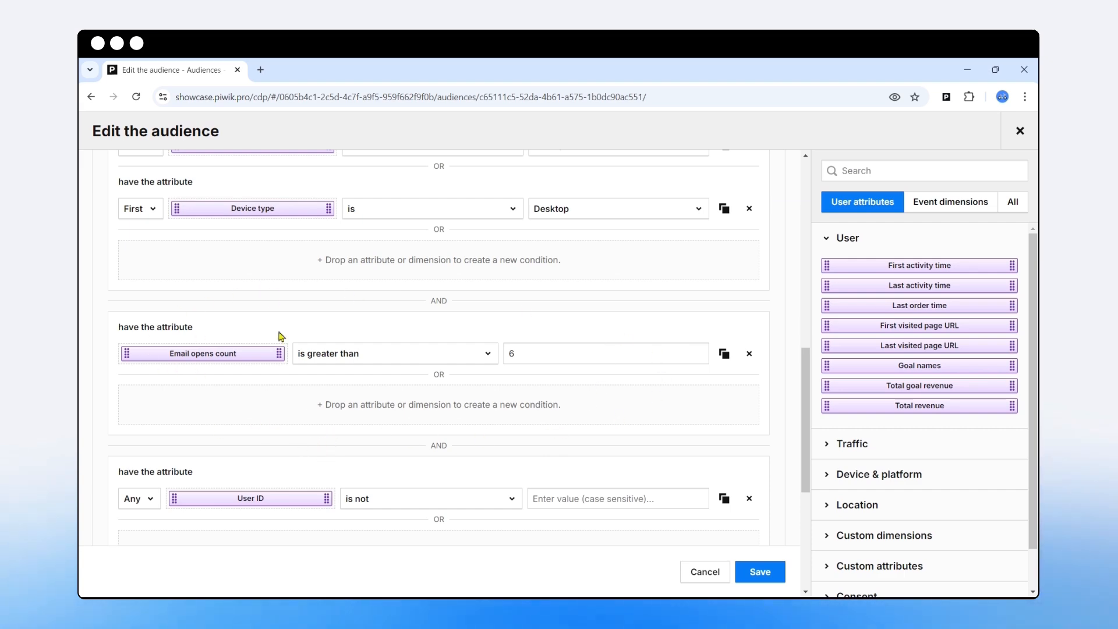
scroll(169, 243, "up", 15)
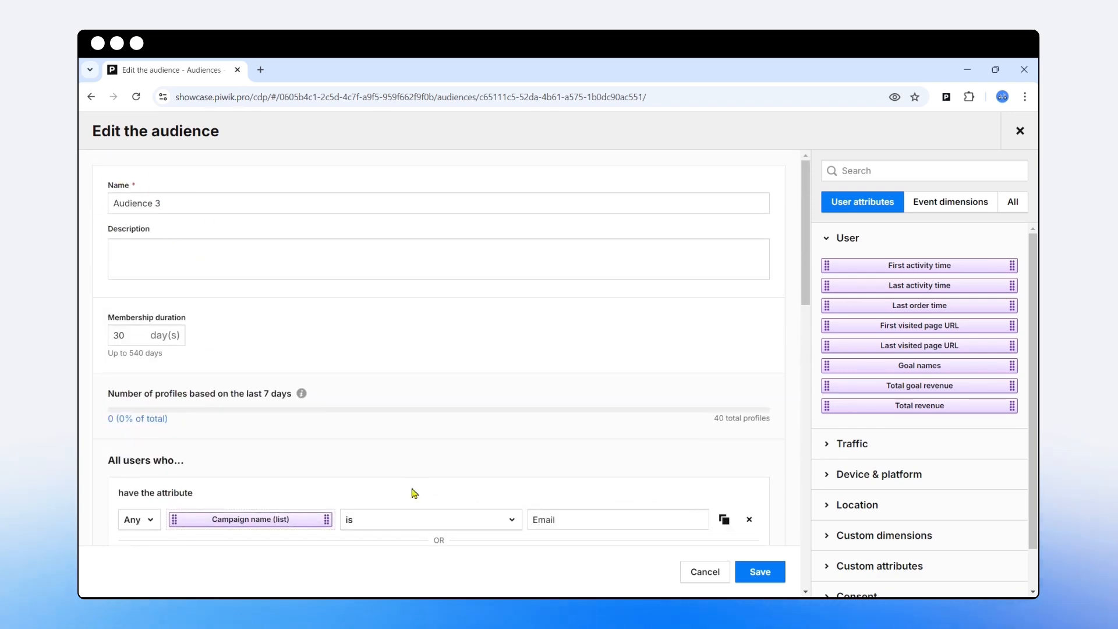
scroll(414, 507, "down", 10)
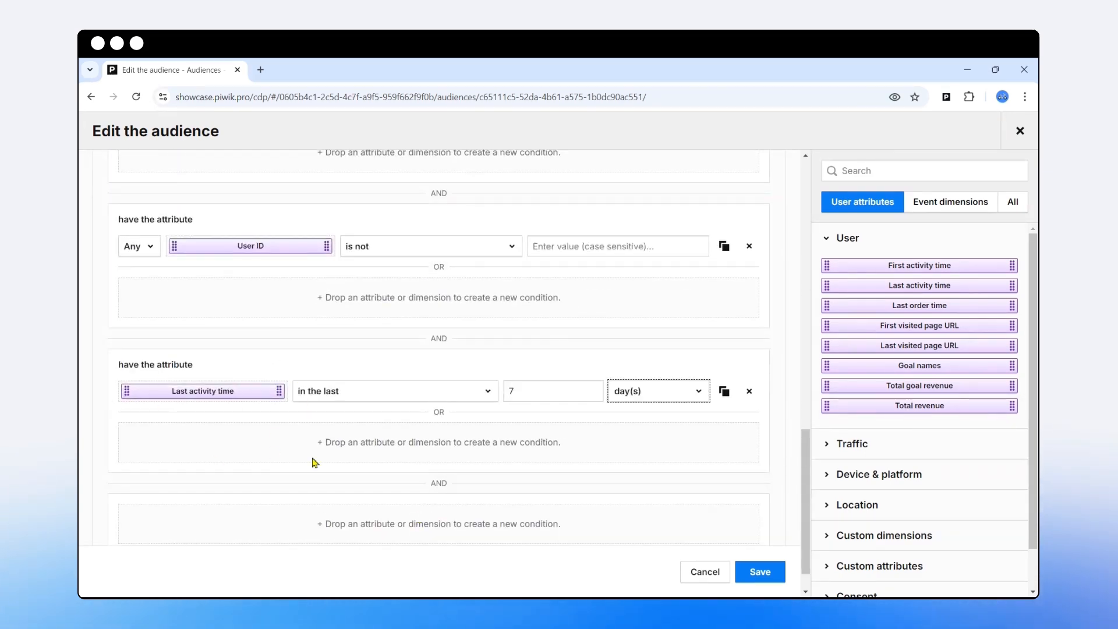
scroll(439, 478, "down", 1)
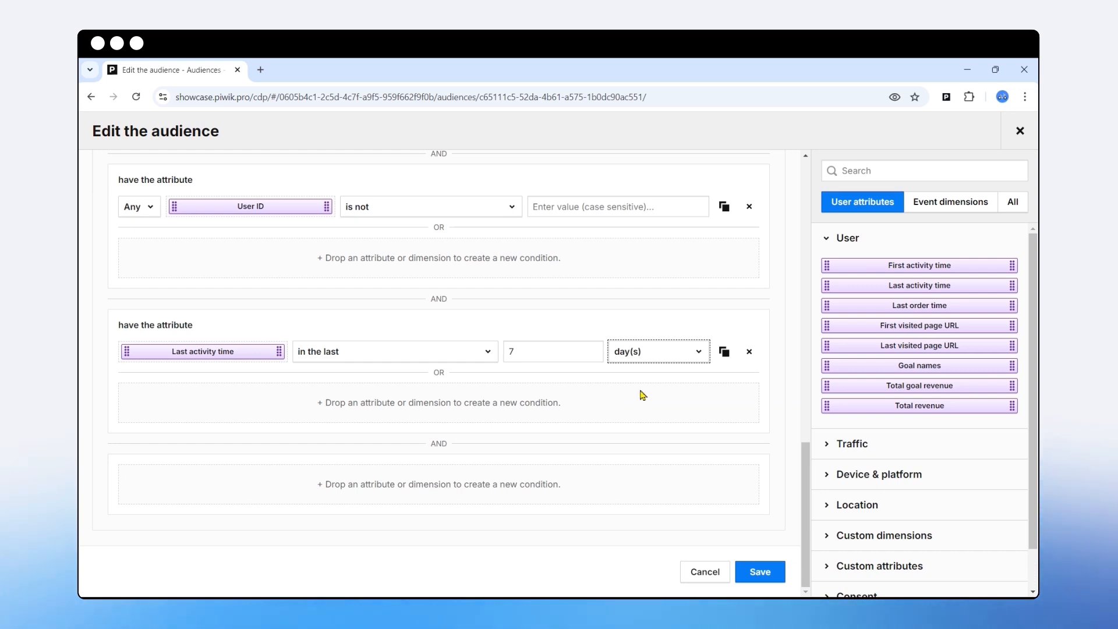
left_click_drag(924, 347, 257, 492)
scroll(303, 471, "down", 2)
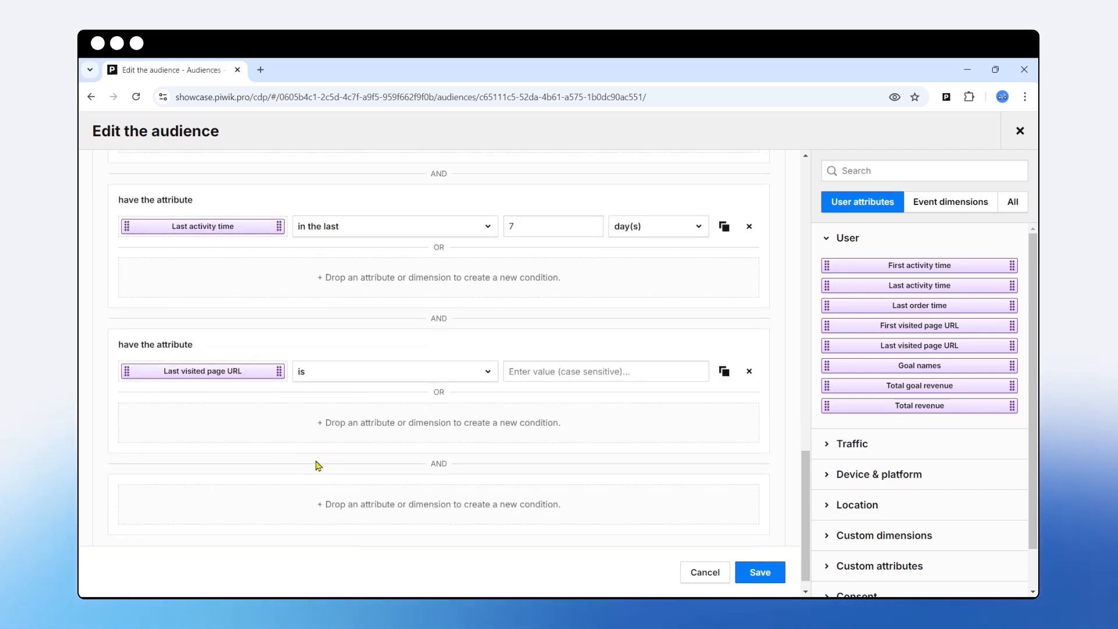
left_click(407, 375)
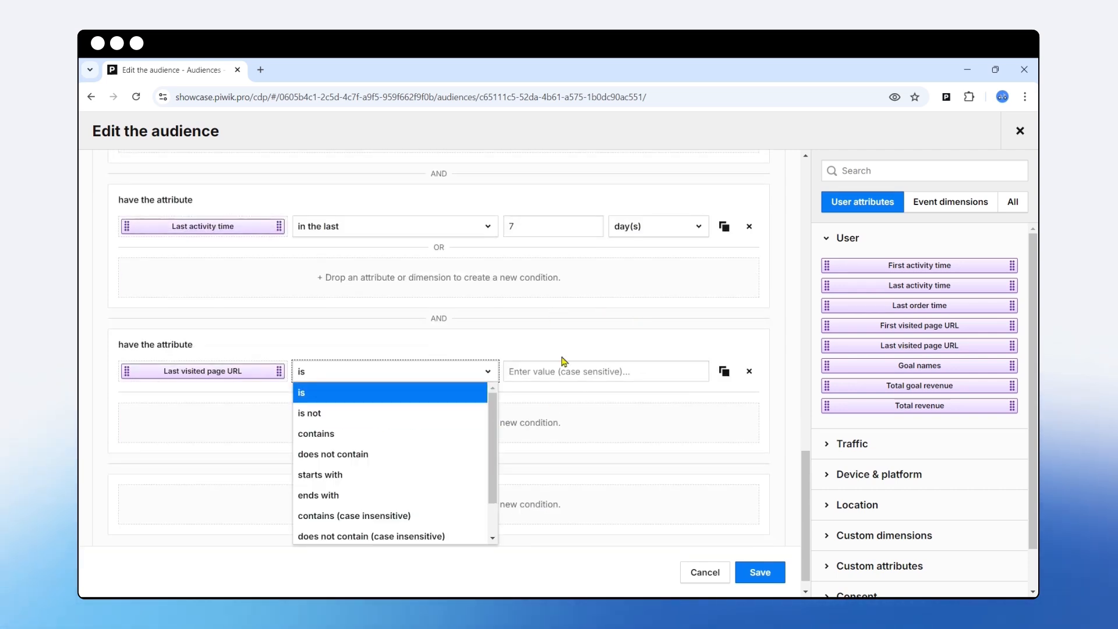
left_click(558, 418)
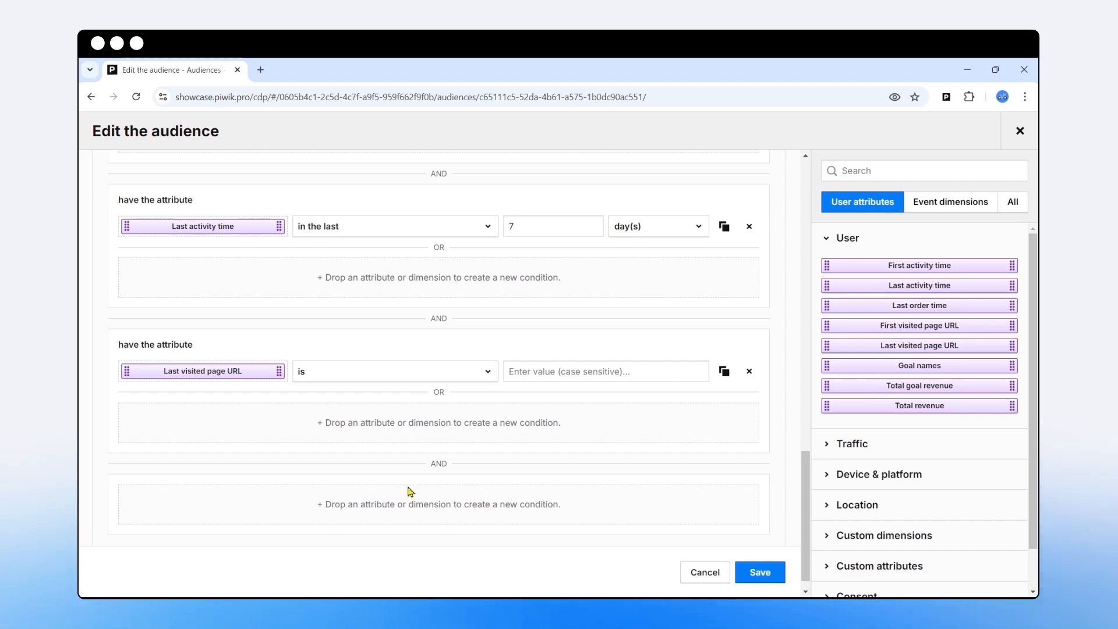
scroll(411, 492, "up", 2)
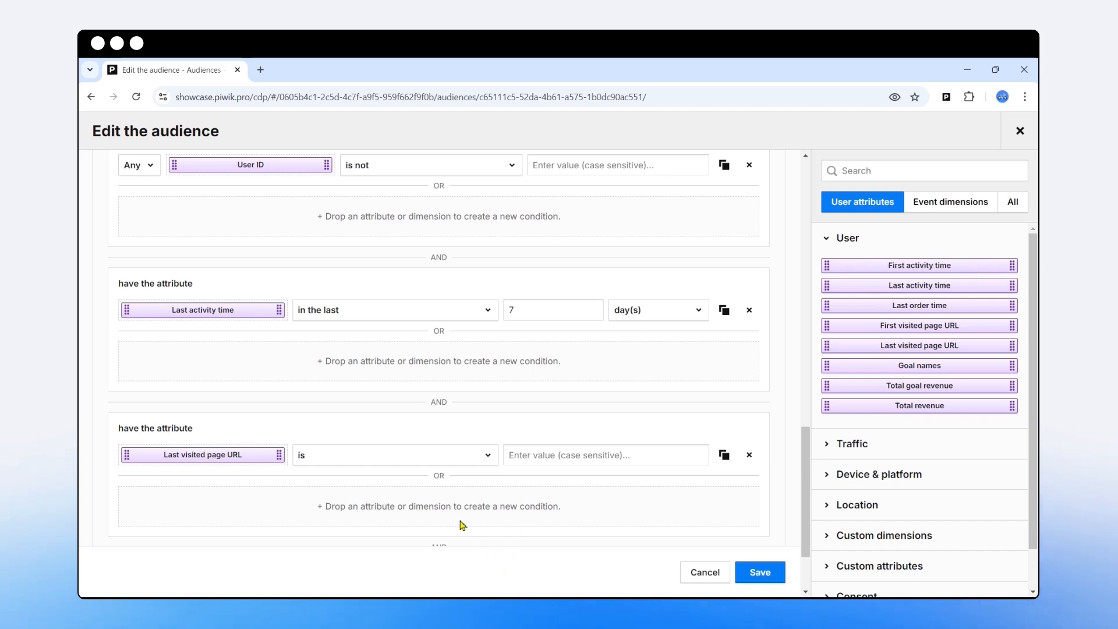
left_click(441, 456)
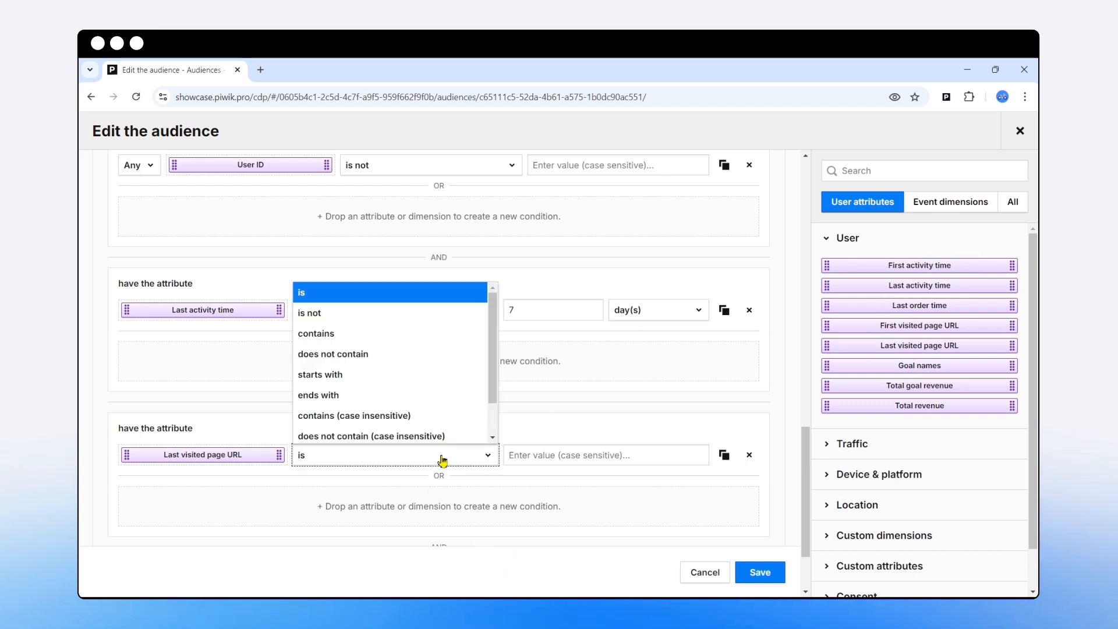
left_click(749, 456)
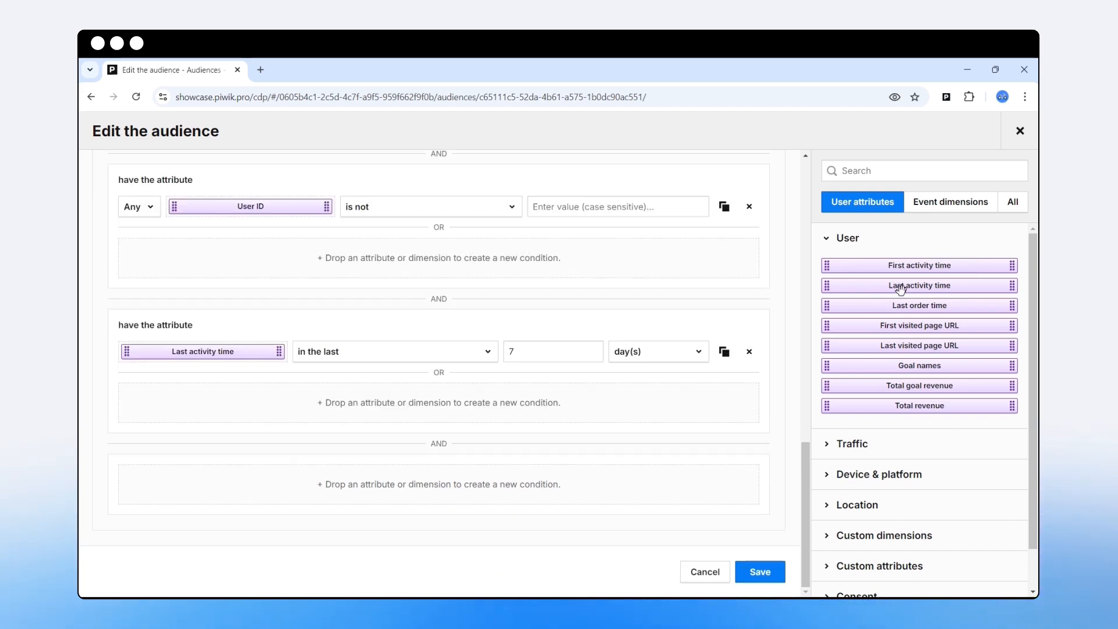
Set the Last activity time condition to later than 09/13/2024, 06:00 PM and check its relative and absolute operators
left_click(393, 355)
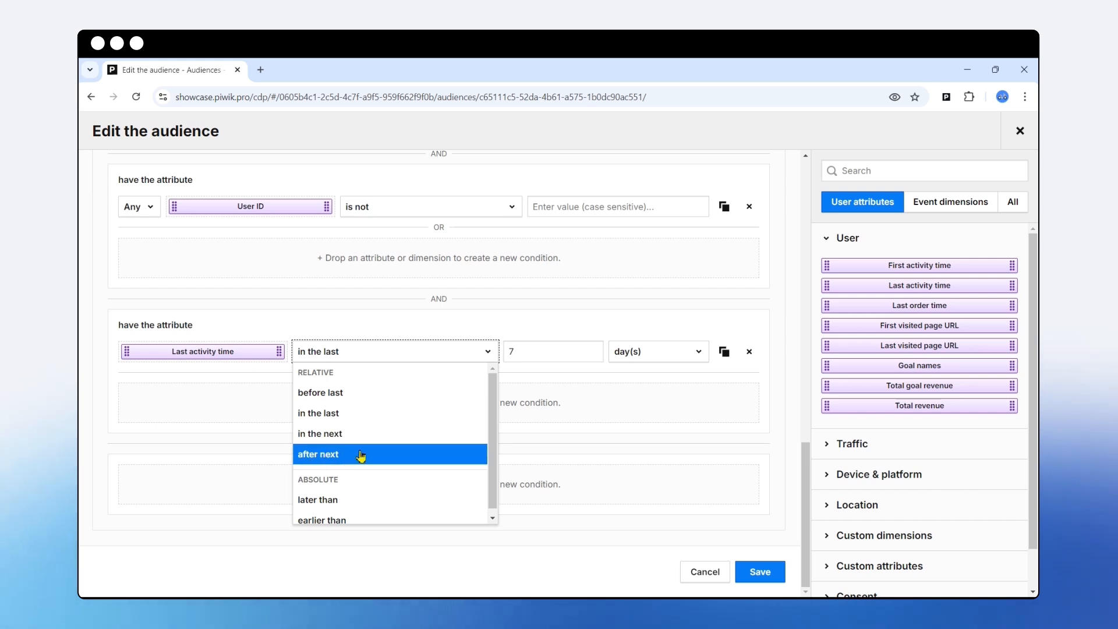
scroll(364, 460, "down", 1)
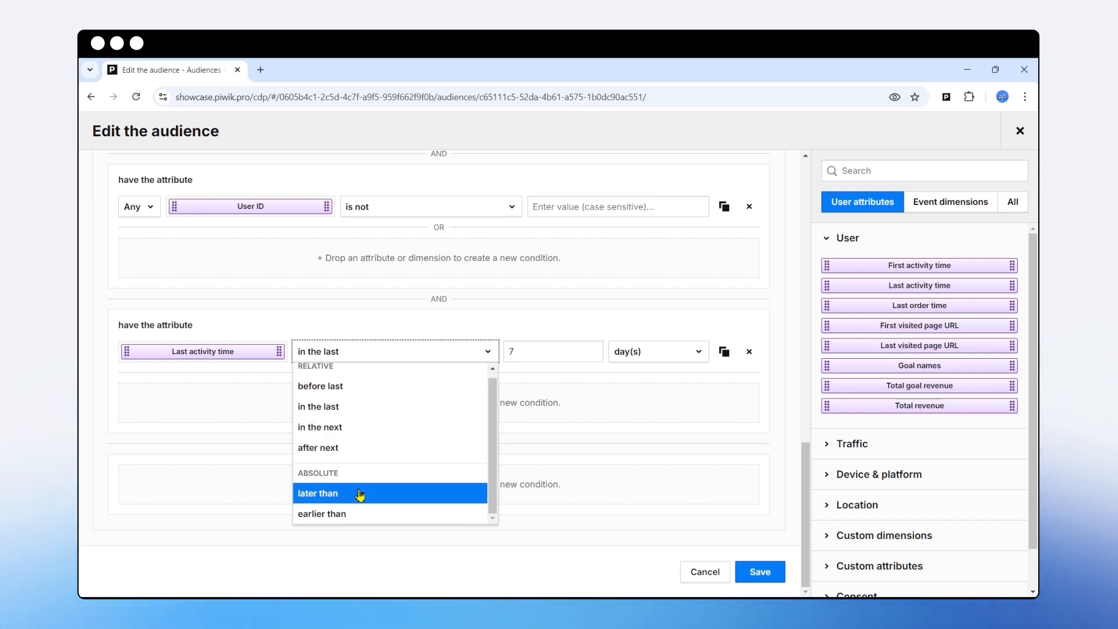
left_click(334, 498)
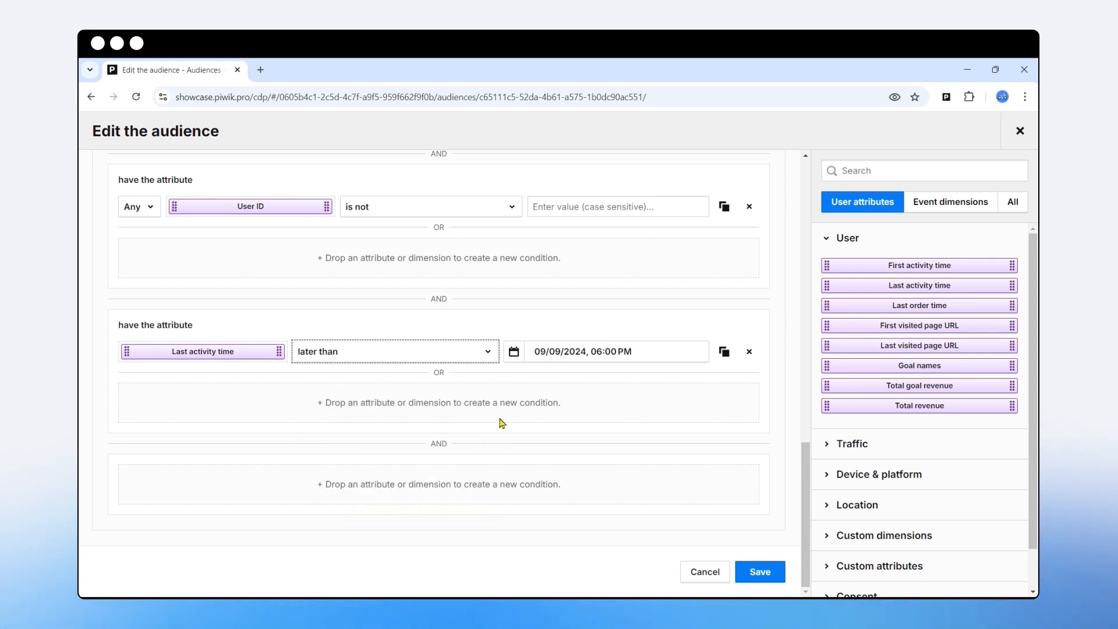
left_click(573, 353)
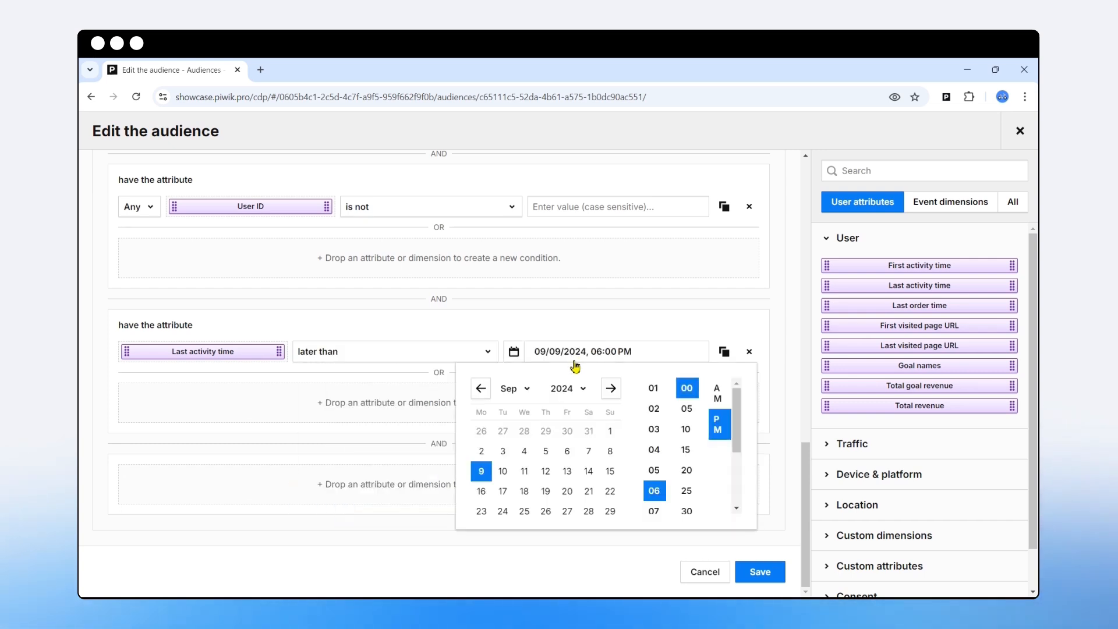
left_click(567, 471)
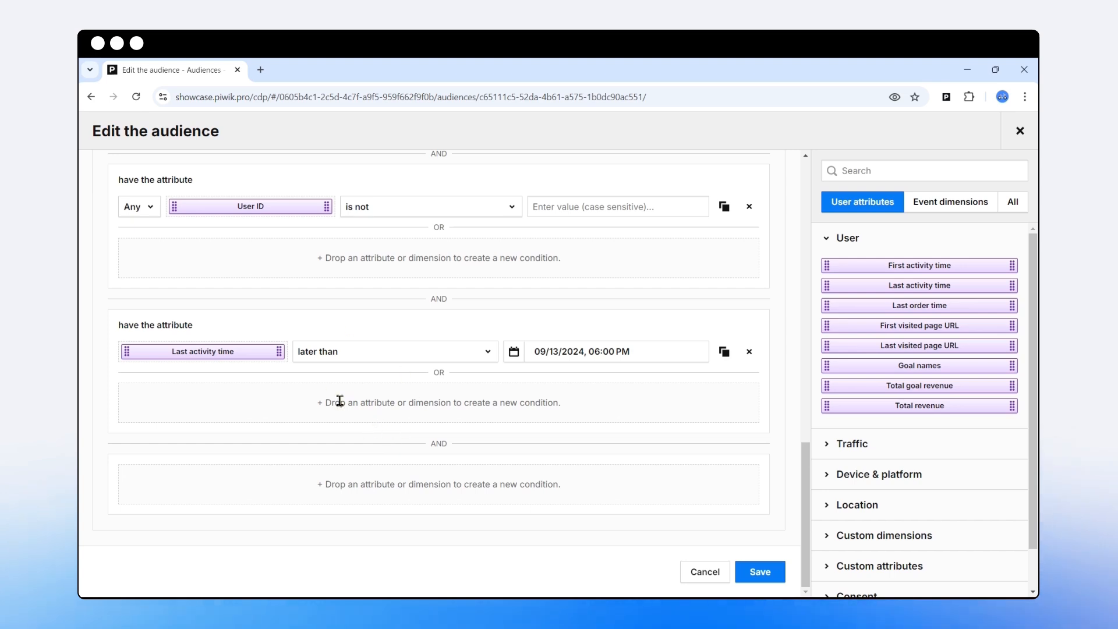
left_click(367, 357)
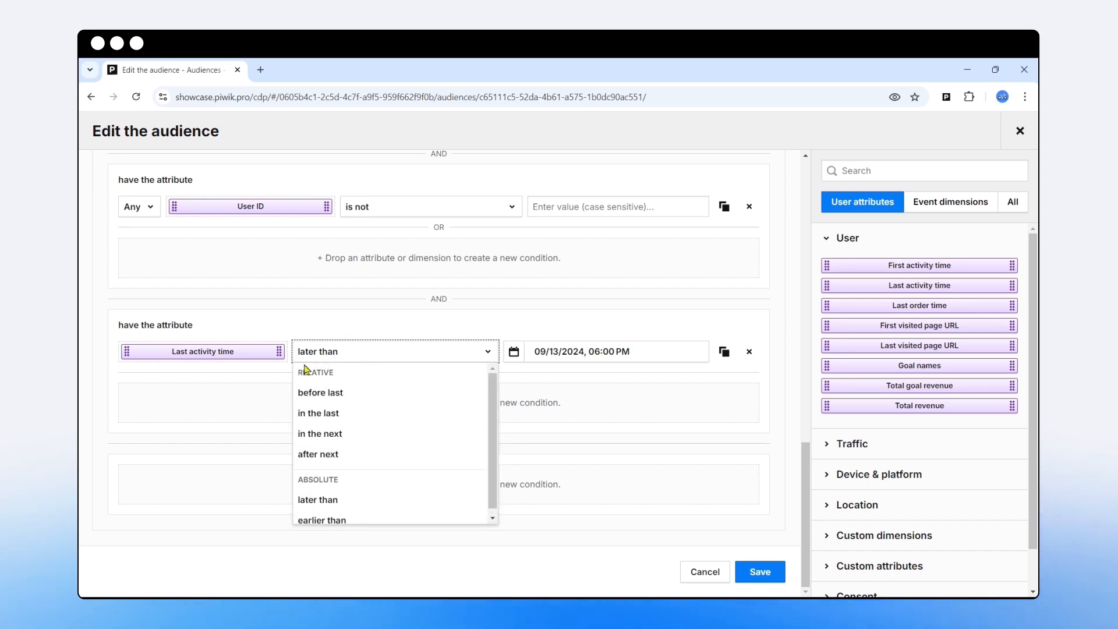
left_click(250, 391)
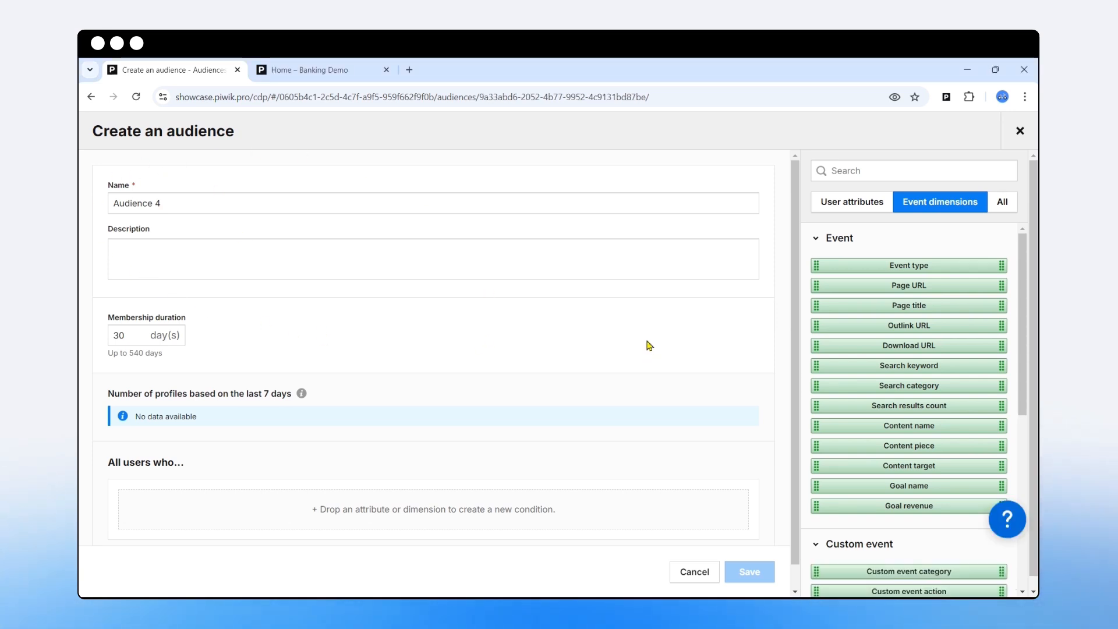
Add Event type as the first condition of Audience 4 and set it to is Page view
scroll(650, 346, "down", 1)
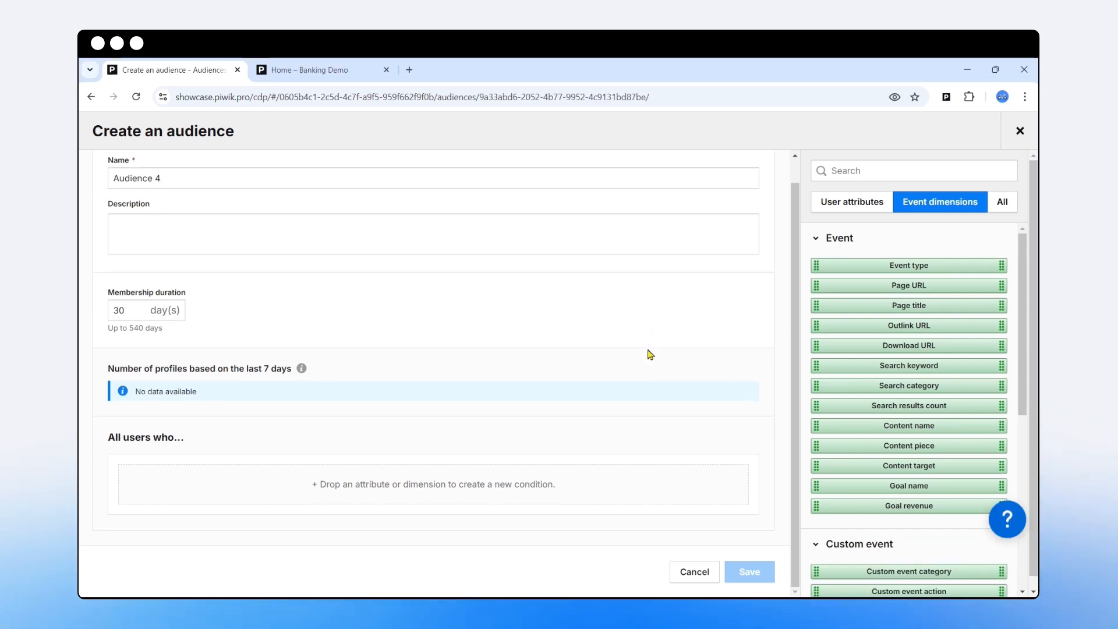
left_click_drag(924, 267, 280, 489)
scroll(479, 429, "down", 5)
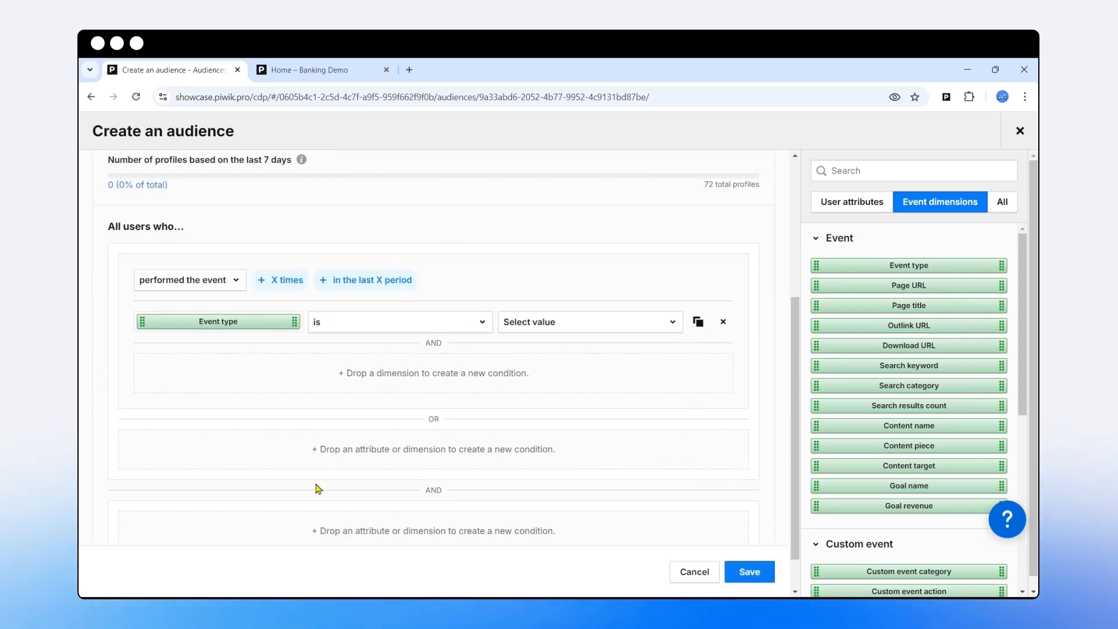
left_click(558, 324)
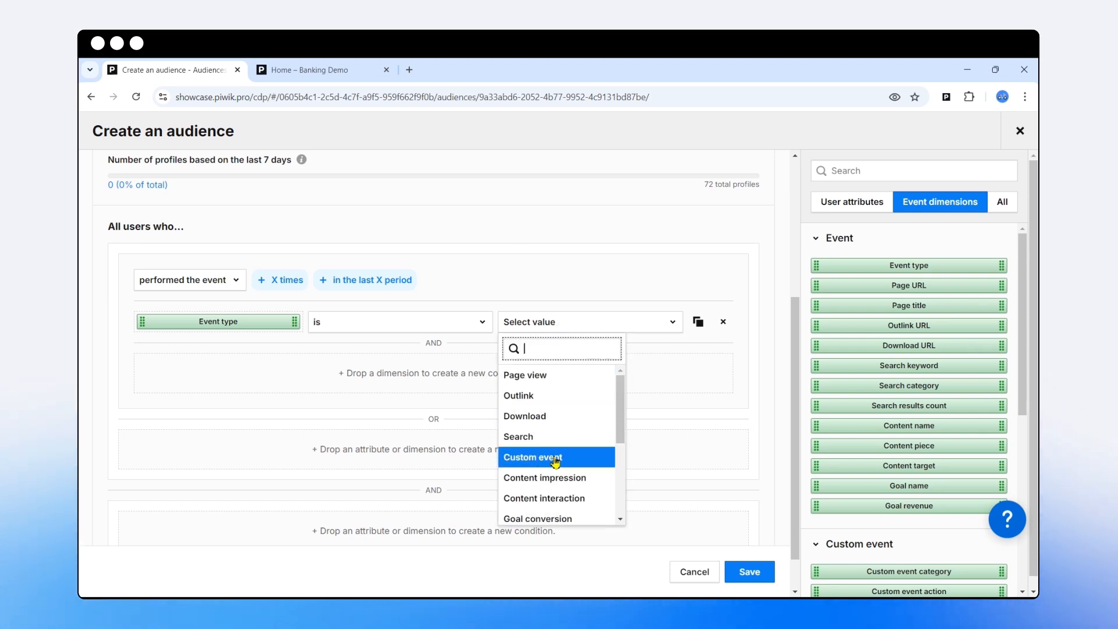
left_click(535, 375)
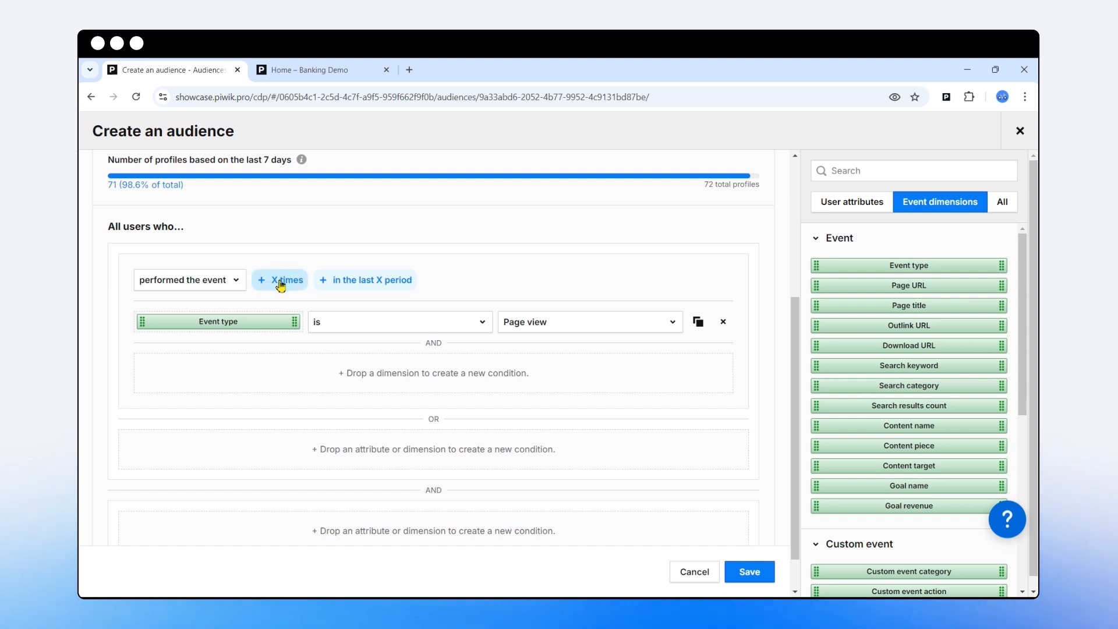
Add a frequency limit to the Page view event and set it to at least 3 time(s)
left_click(281, 285)
left_click(286, 288)
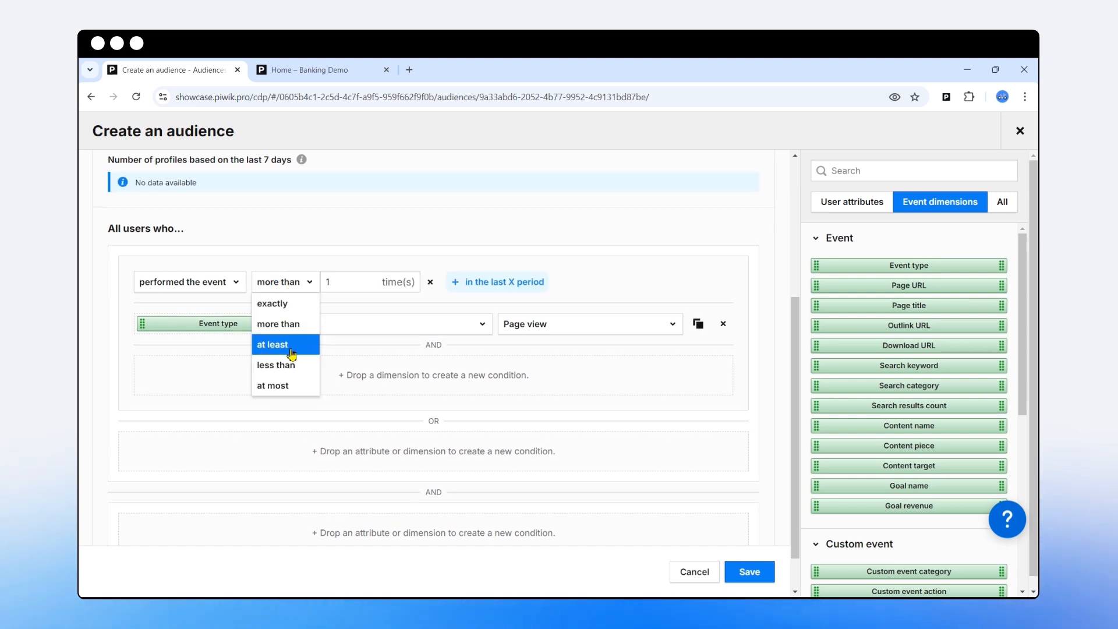
left_click(290, 350)
double_click(359, 279)
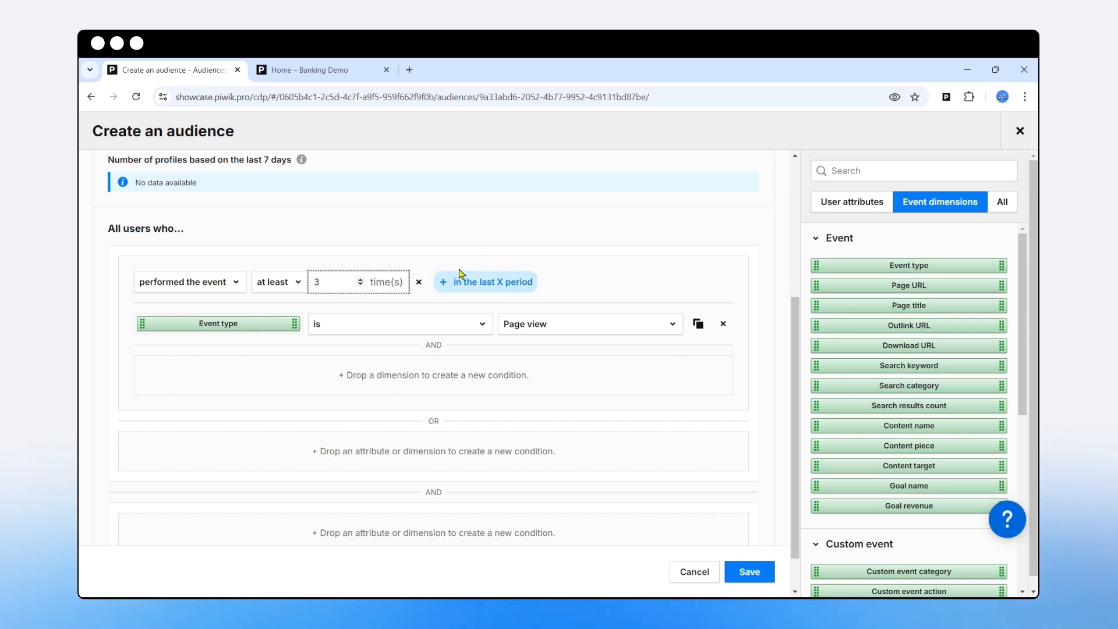
Add a time period to the Page view event and set it to in the last 3 day(s)
left_click(483, 292)
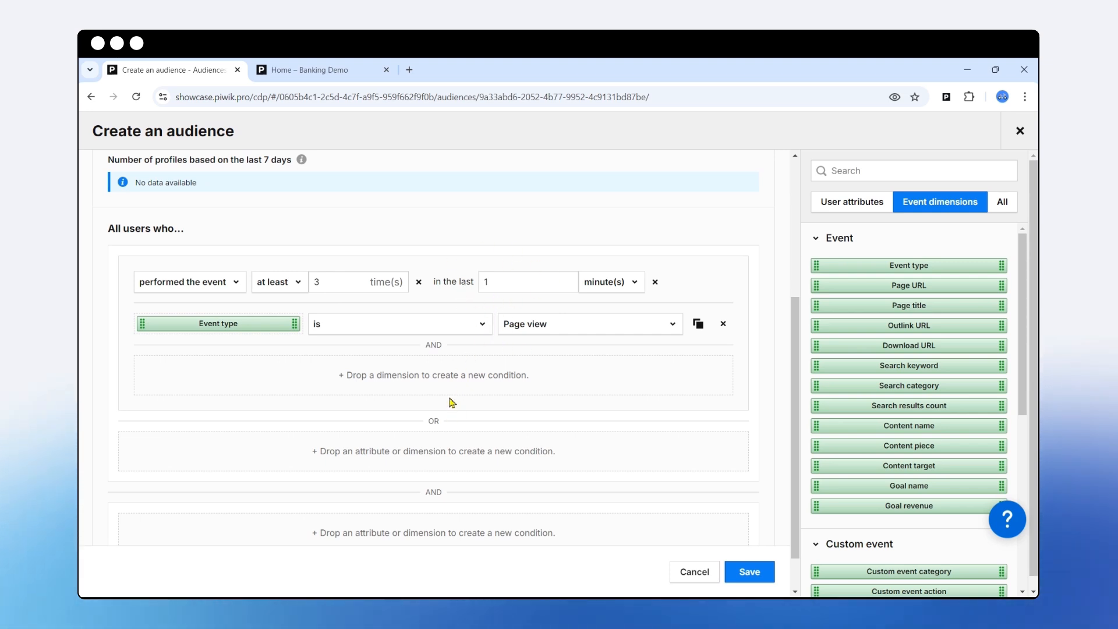
left_click(569, 280)
left_click(569, 280)
left_click(570, 279)
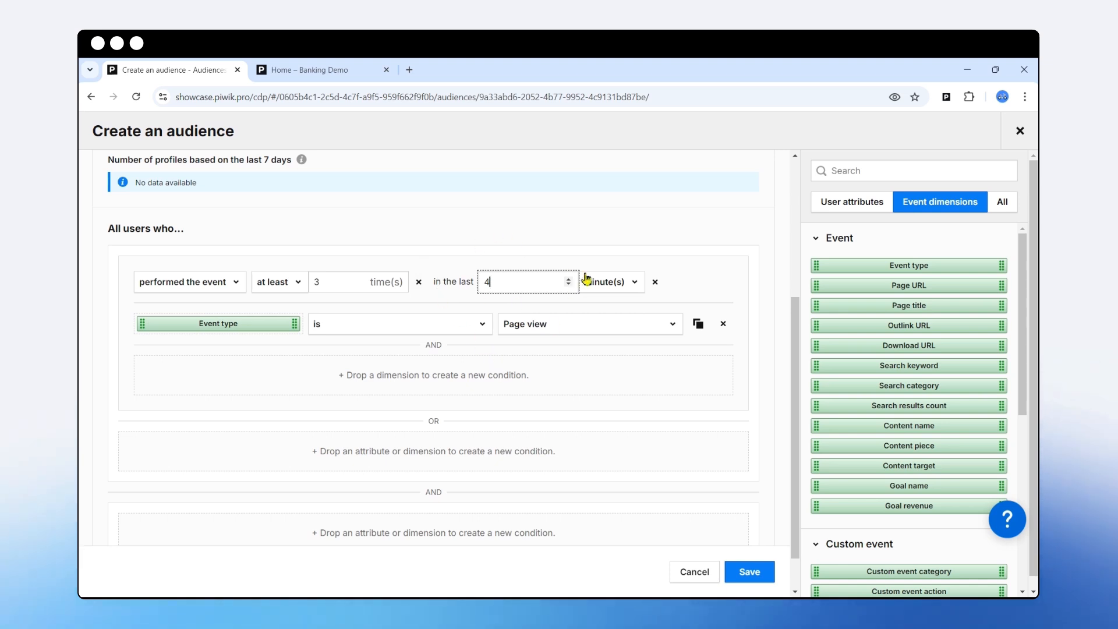
left_click(633, 285)
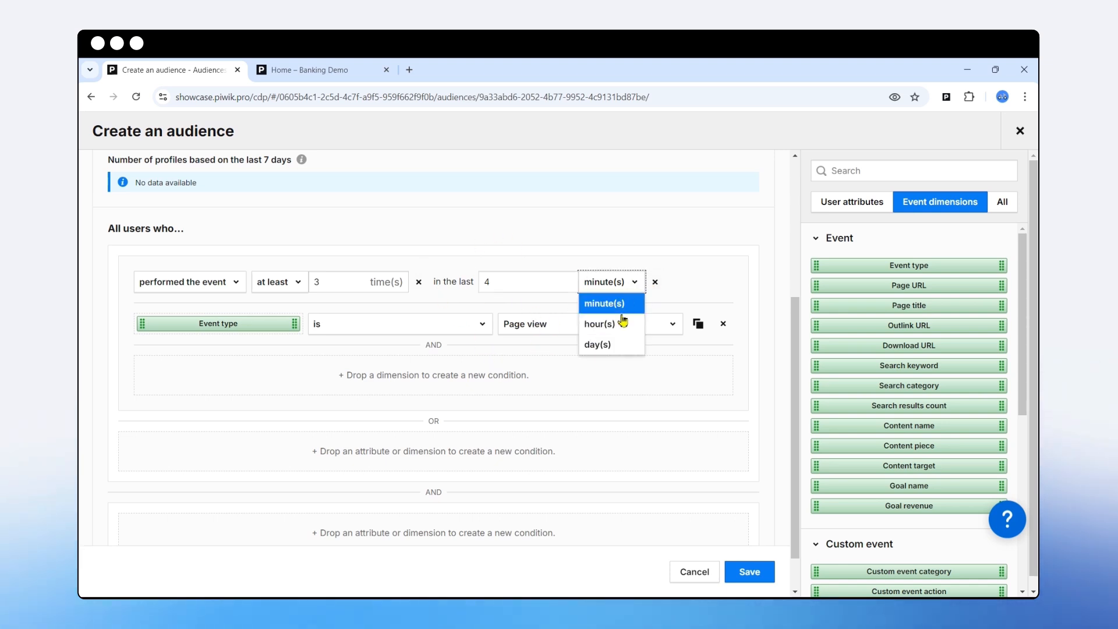
left_click(611, 345)
left_click(569, 285)
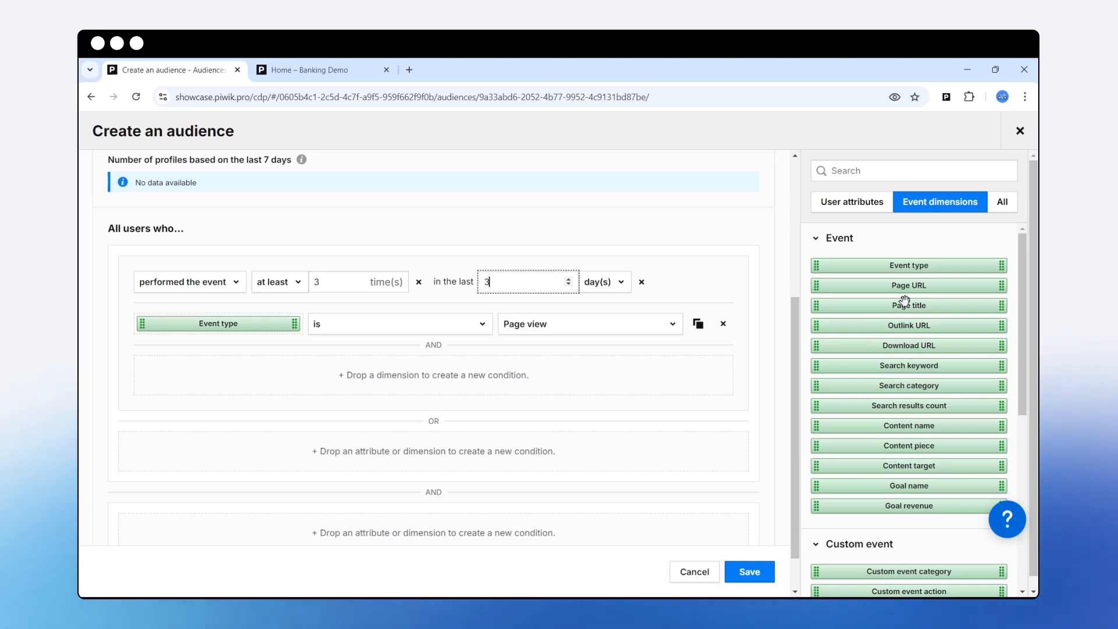
Add Page URL as an AND dimension below Event type and copy the Loans page address from the Banking Demo site
left_click_drag(906, 289, 238, 385)
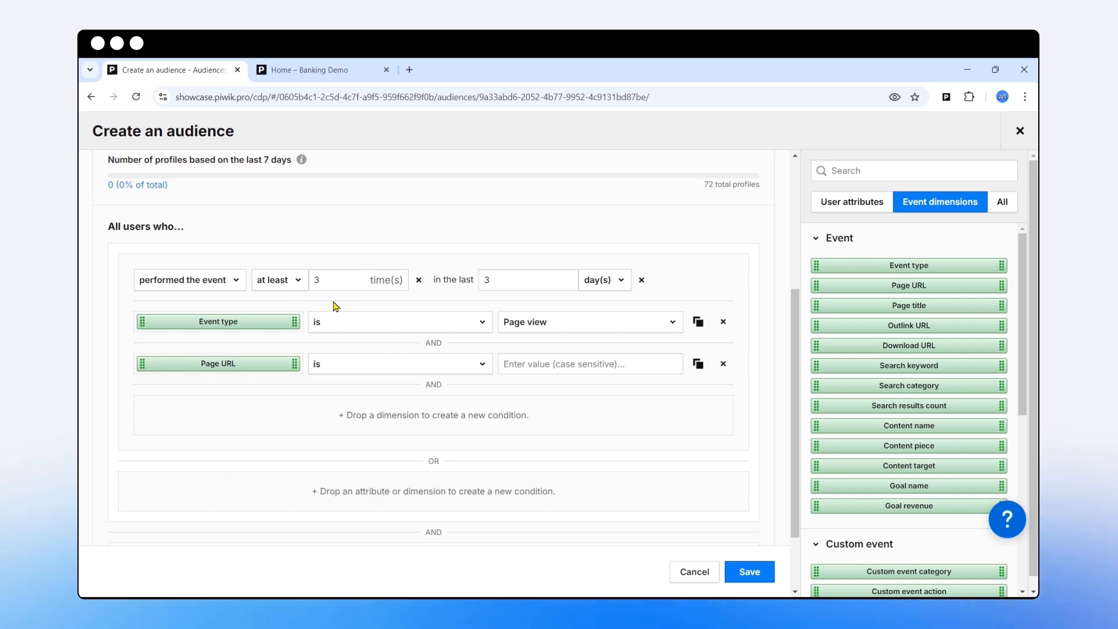
left_click(316, 71)
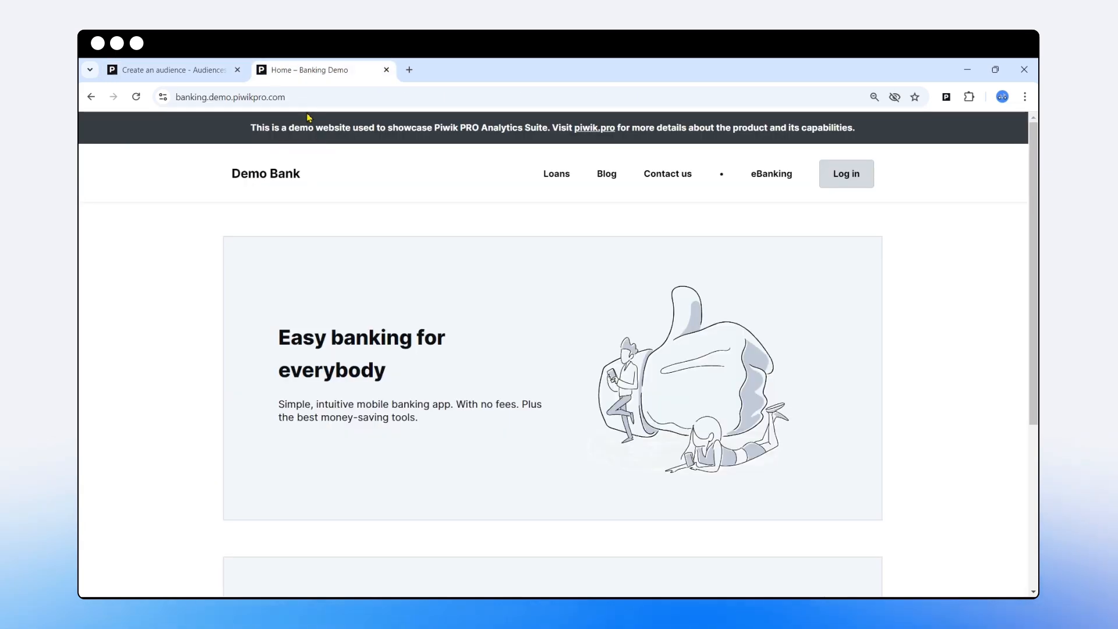
left_click(558, 184)
left_click(345, 97)
key("ctrl+c")
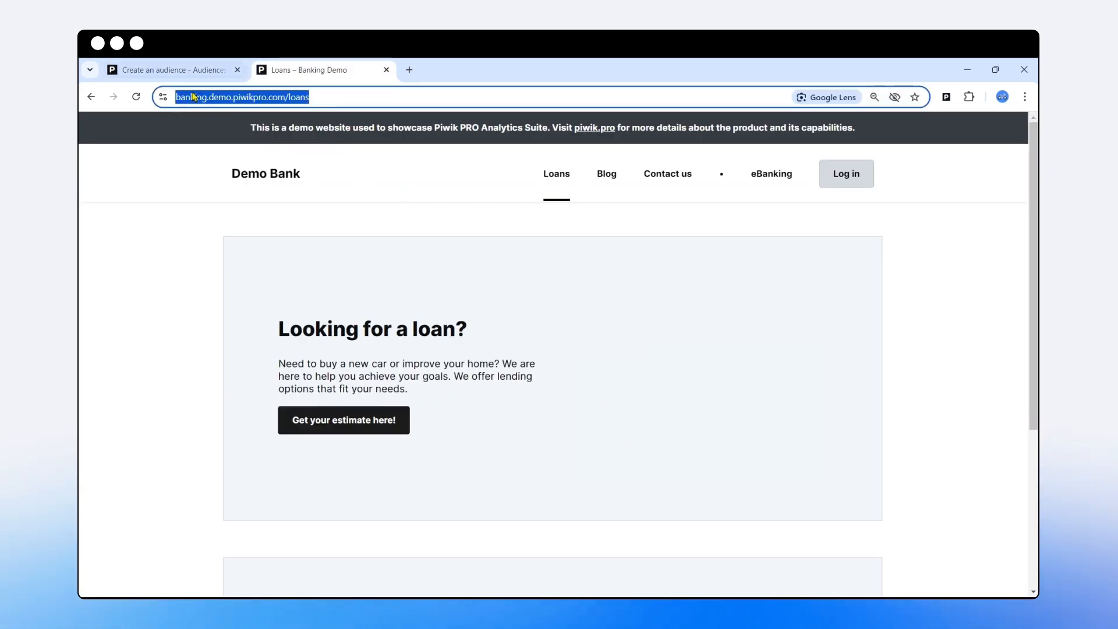
left_click(175, 70)
left_click(548, 365)
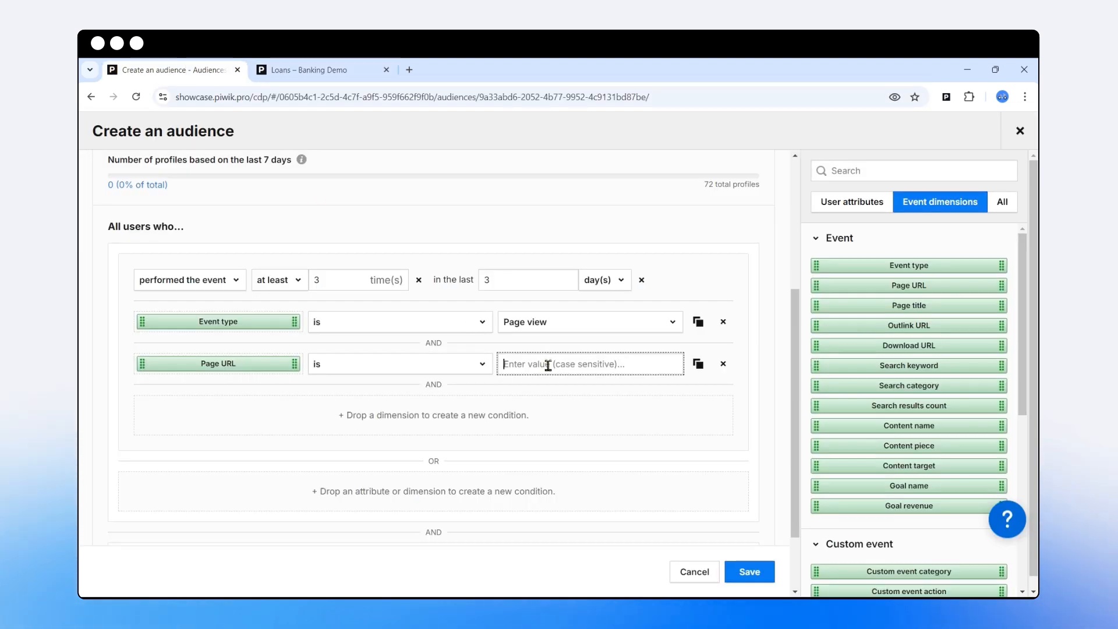
key("ctrl+v")
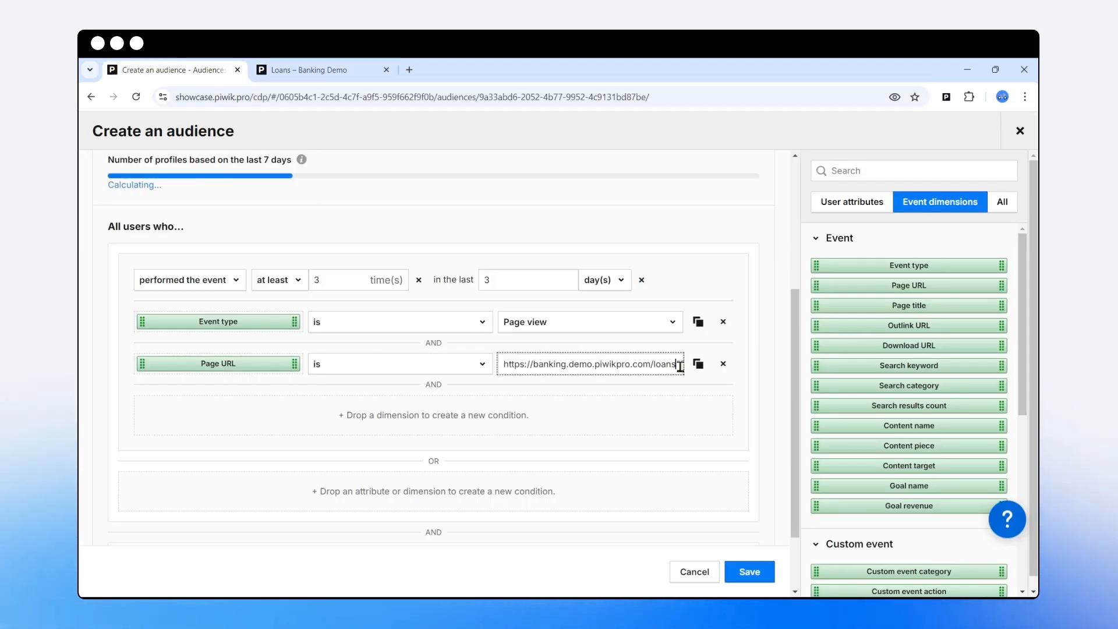
left_click(336, 68)
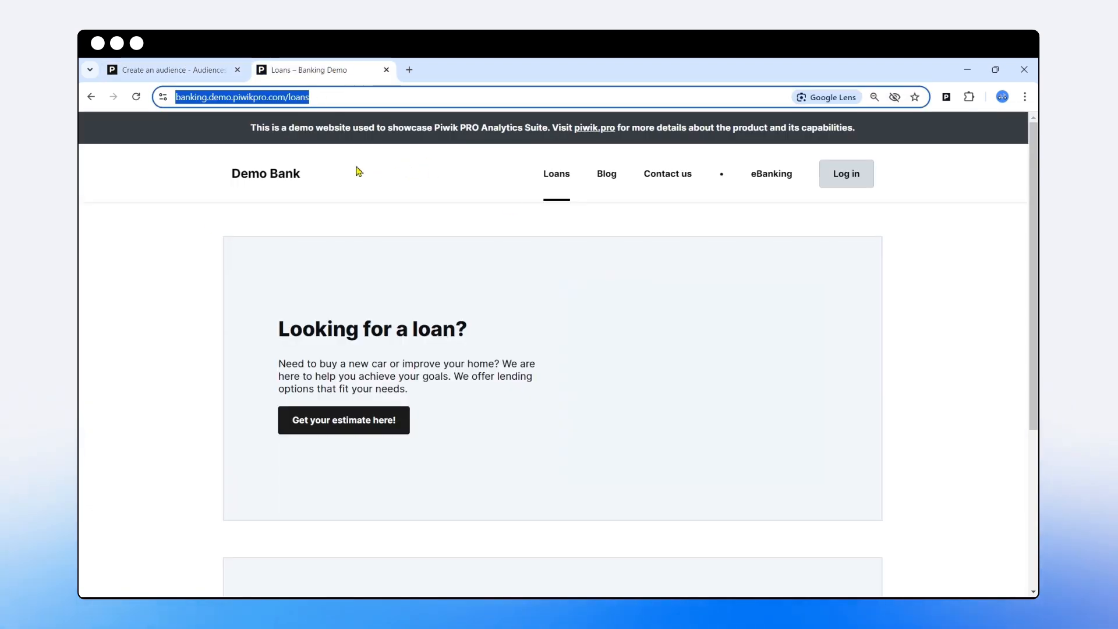
left_click(183, 68)
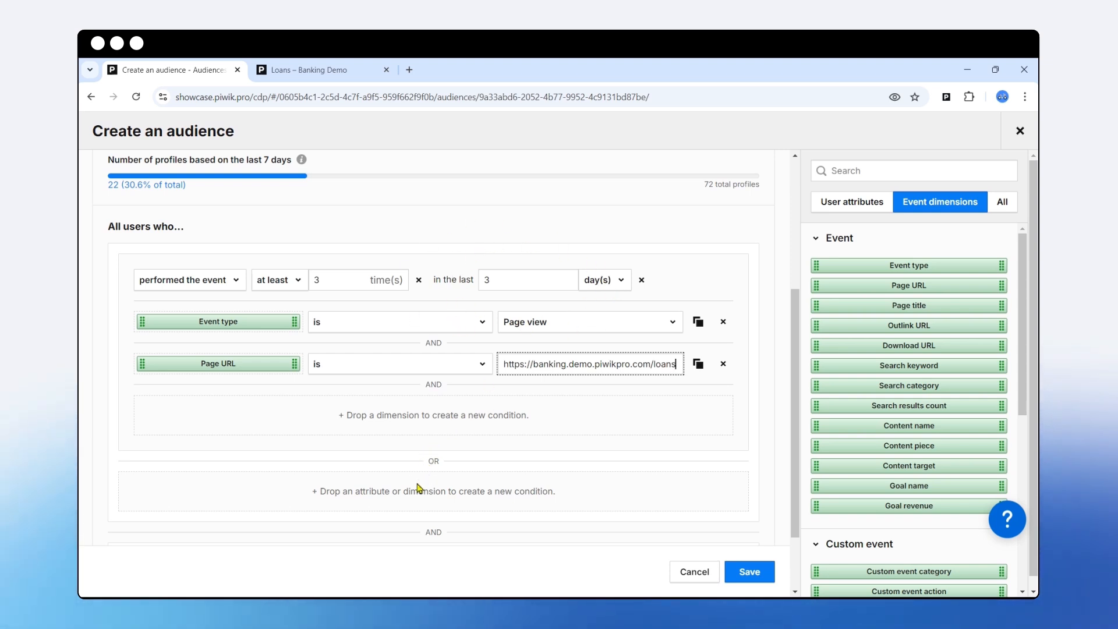
Change the operator of Audience 4's Page URL condition to contains
left_click(456, 369)
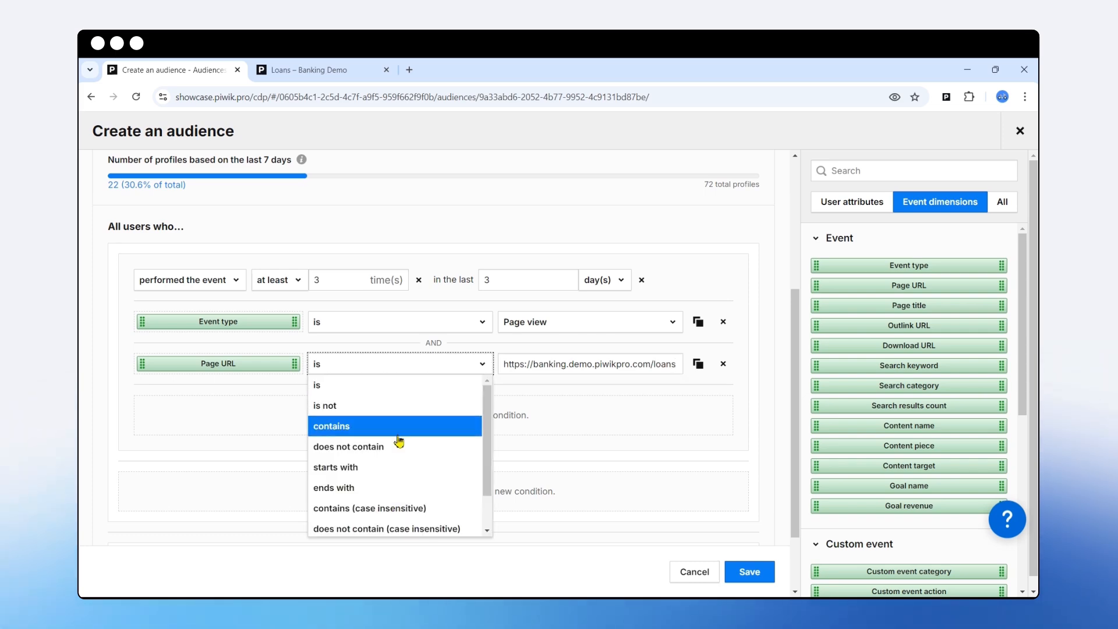
left_click(401, 430)
left_click(390, 368)
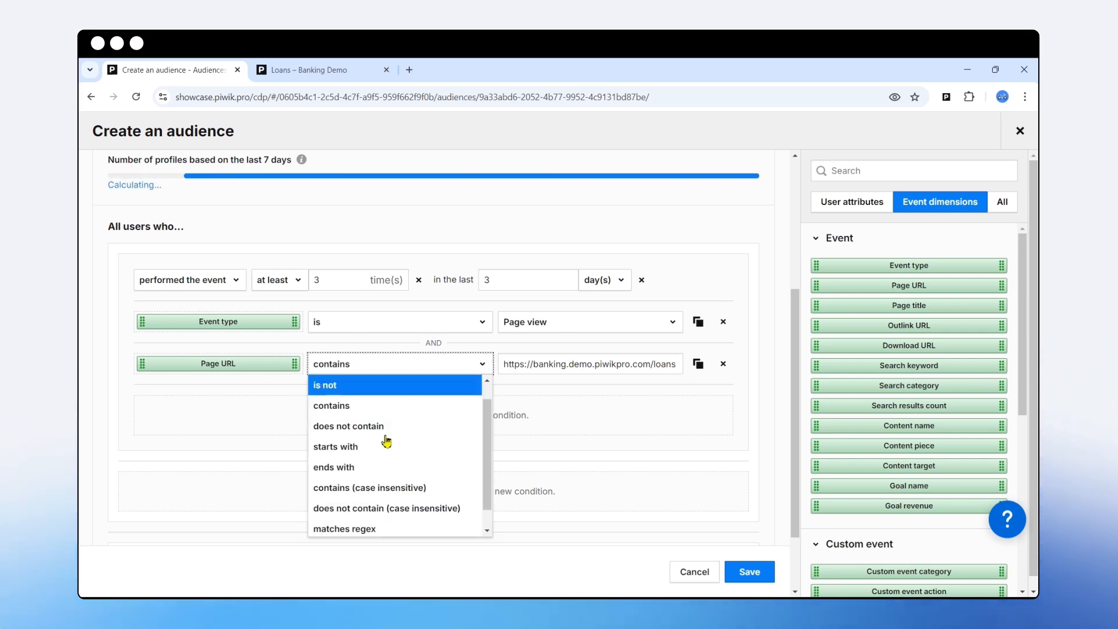
left_click(390, 407)
Copy the /blog/ path from a Banking Demo blog post's address and set it as the Page URL condition's value in the audience
left_click(309, 70)
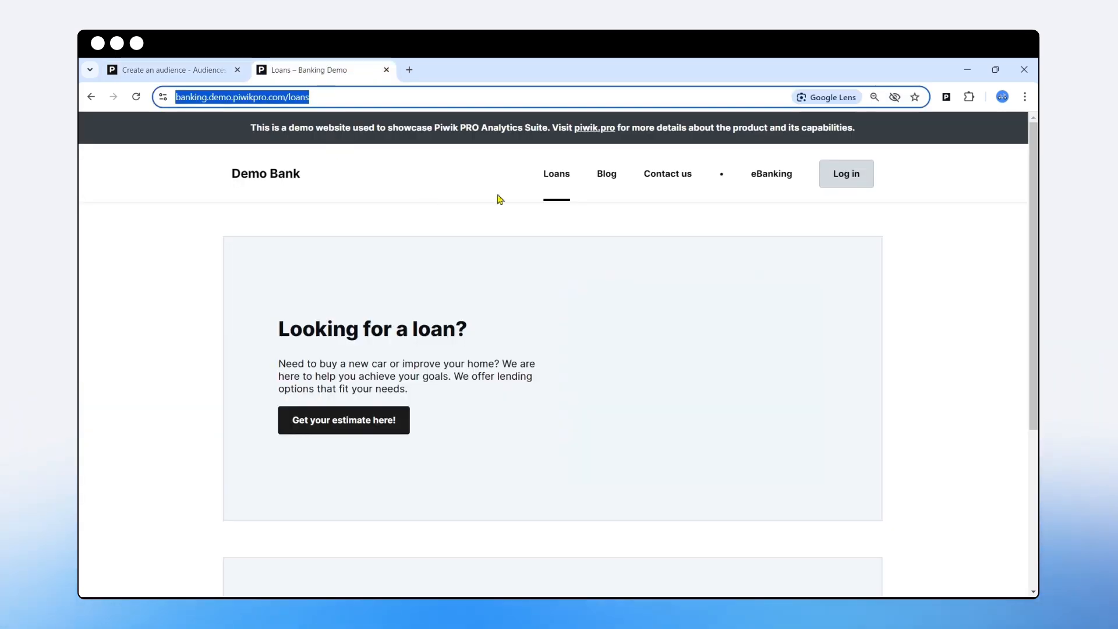
left_click(608, 185)
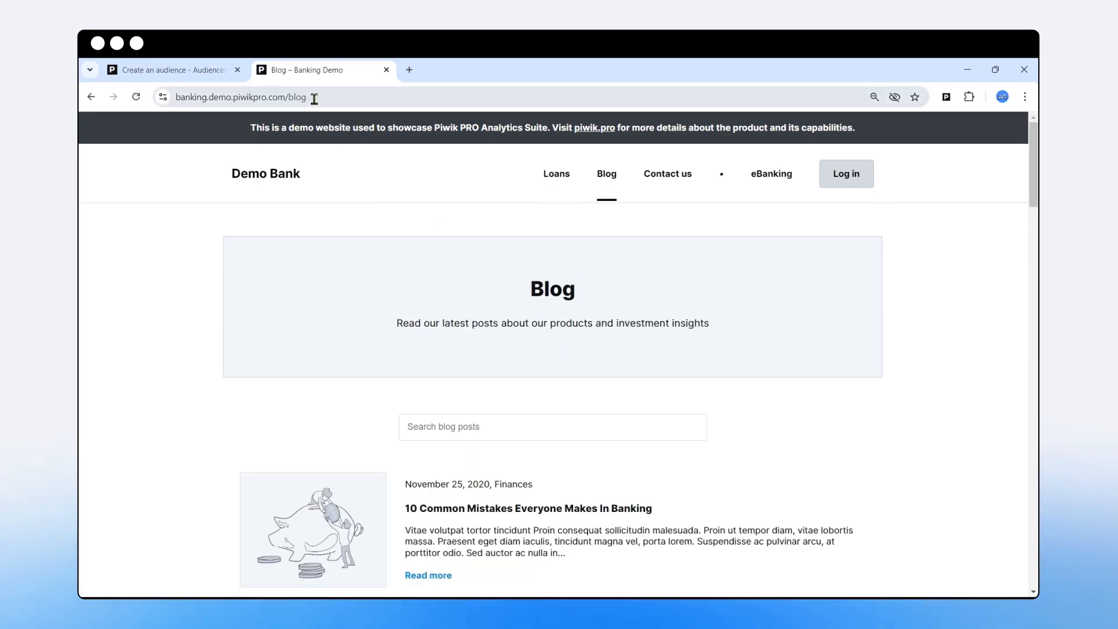
mouse_move(308, 98)
left_mouse_down()
mouse_move(285, 98)
mouse_move(315, 98)
left_mouse_up()
key("ctrl+c")
left_click(492, 509)
left_click(212, 71)
key("ctrl+v")
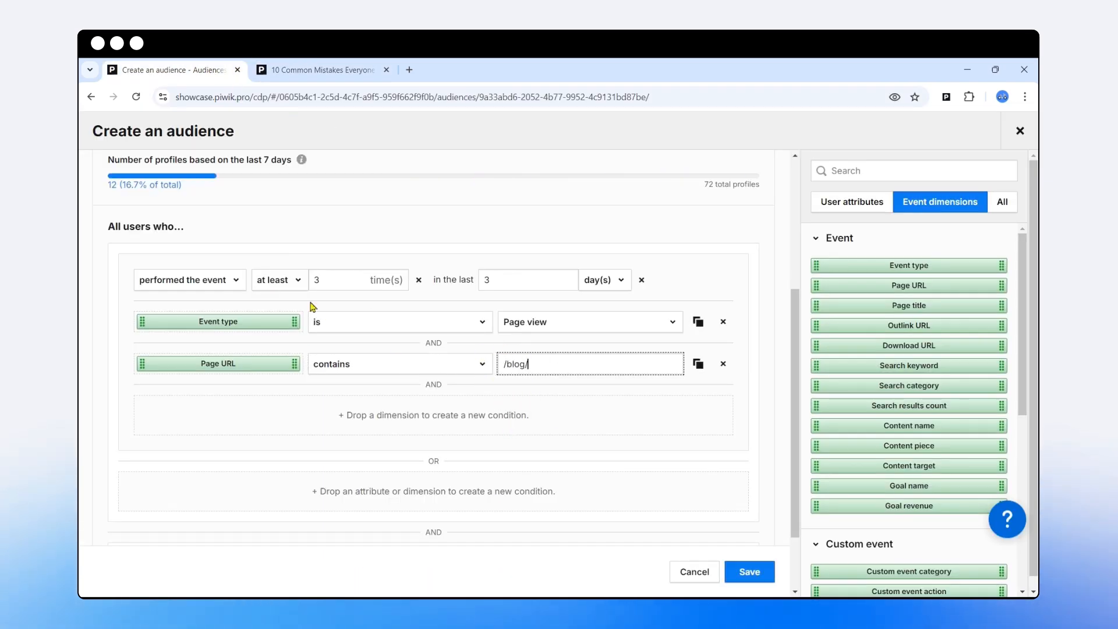
Examine the addresses of the blog posts Money On A Budget and You Can Thank Us Later for the shared /blog/ path
left_click(319, 71)
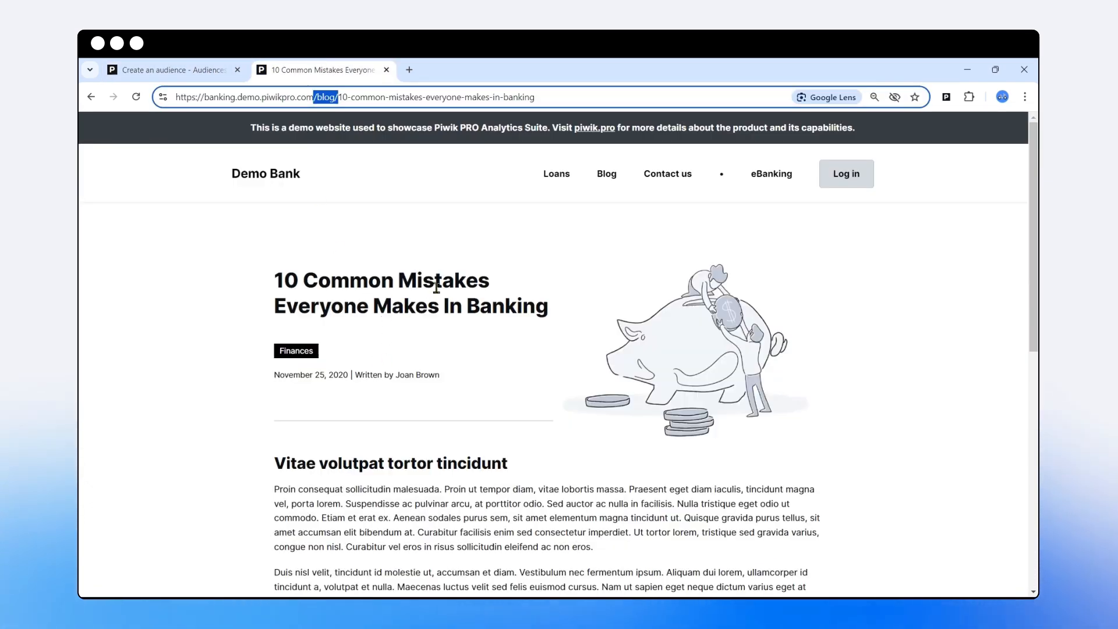
left_click(606, 174)
scroll(527, 369, "down", 8)
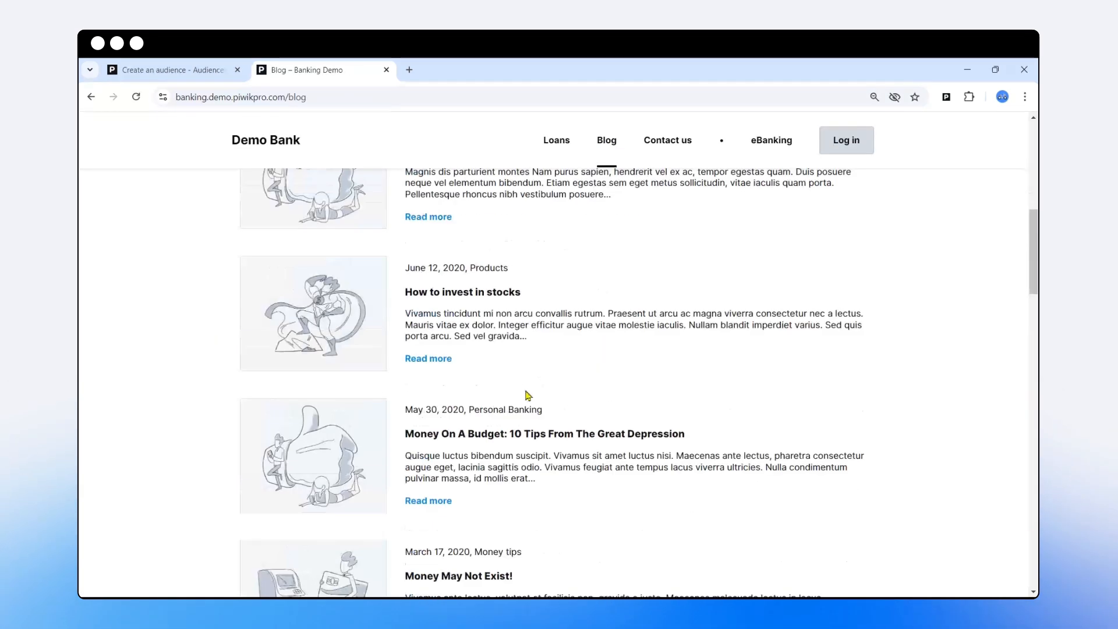
left_click(471, 433)
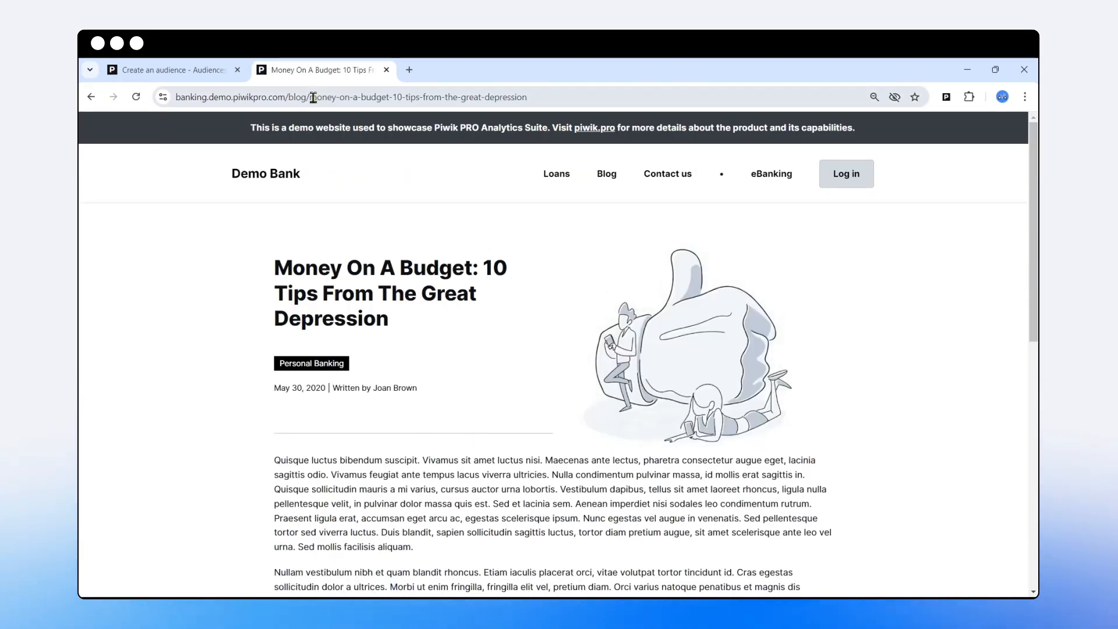
left_click_drag(309, 98, 287, 97)
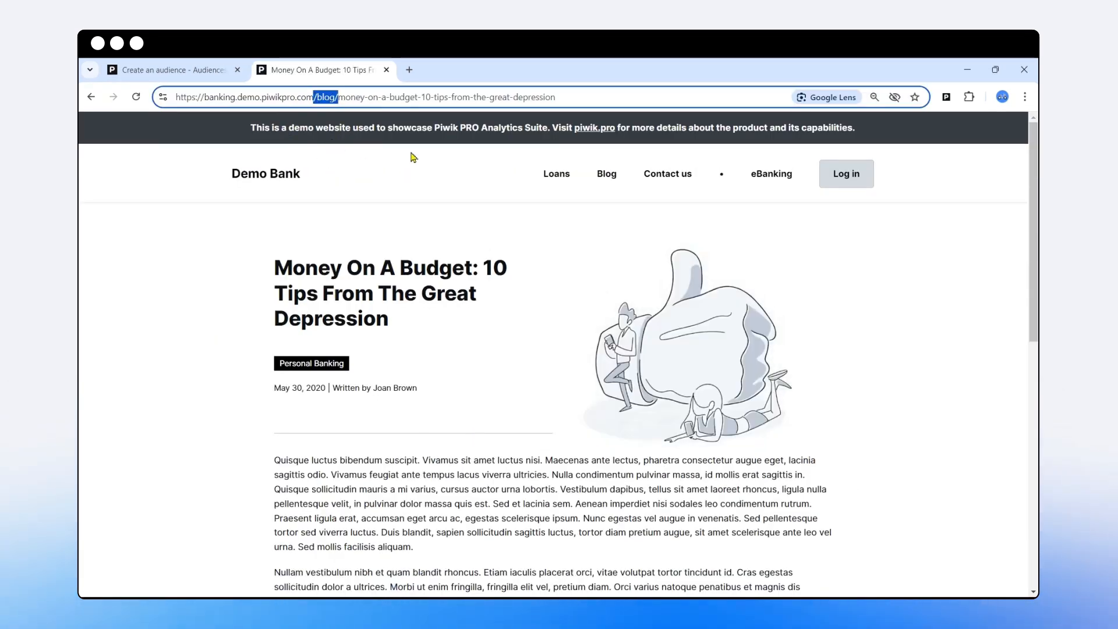
left_click(606, 174)
scroll(466, 419, "down", 12)
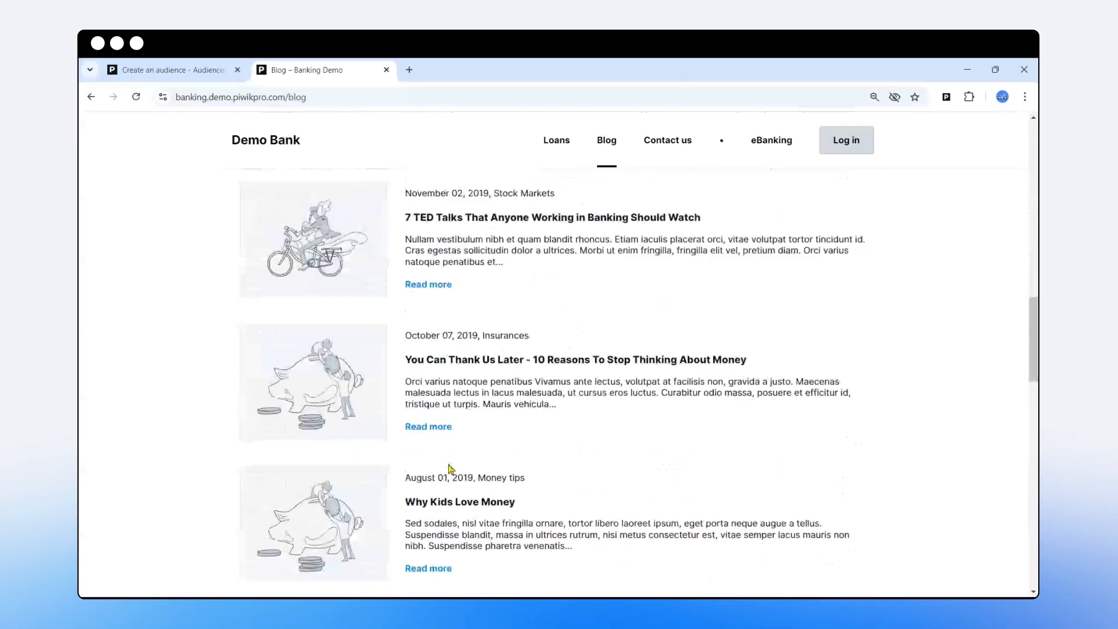
left_click(445, 362)
left_click_drag(309, 97, 279, 99)
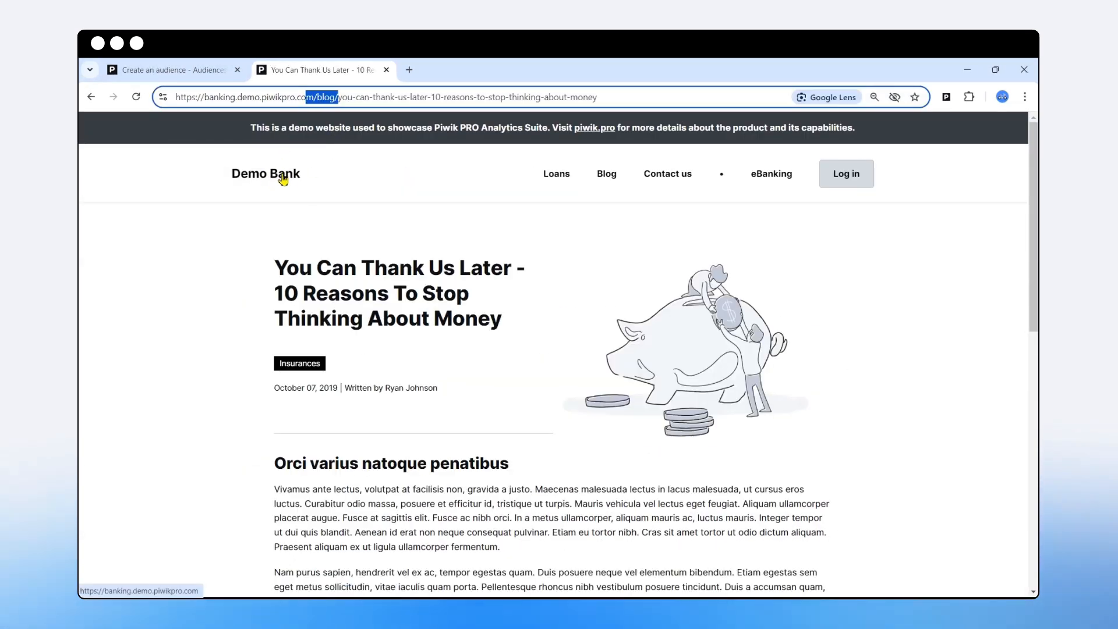
Copy the category label Insurances from the You Can Thank Us Later blog post and return to the audience form
left_click(175, 70)
left_click(321, 70)
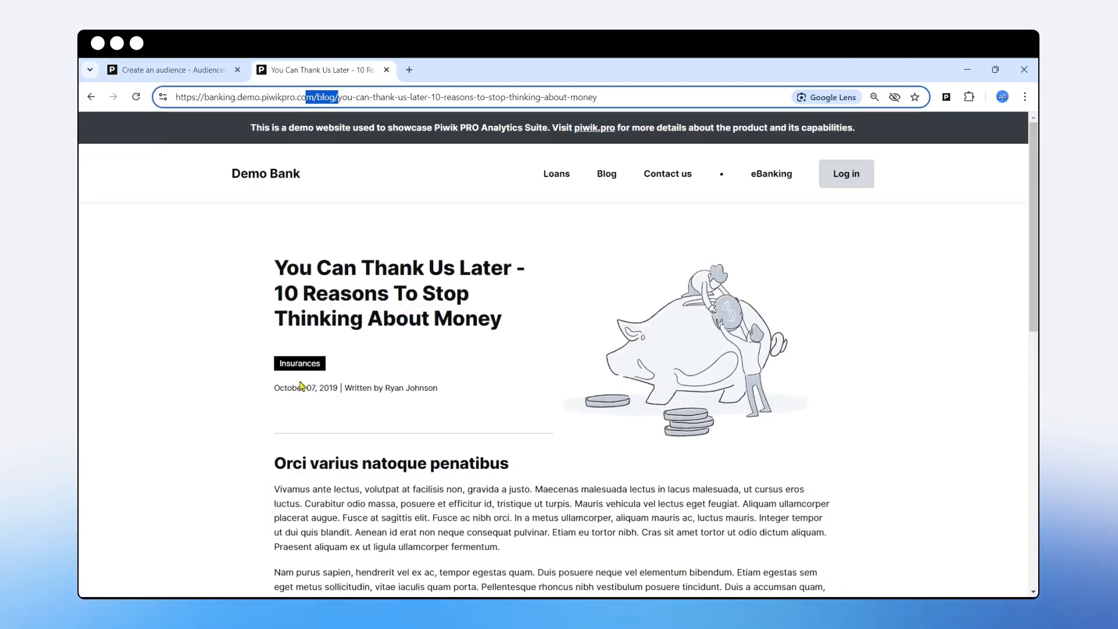
double_click(304, 364)
key("ctrl+c")
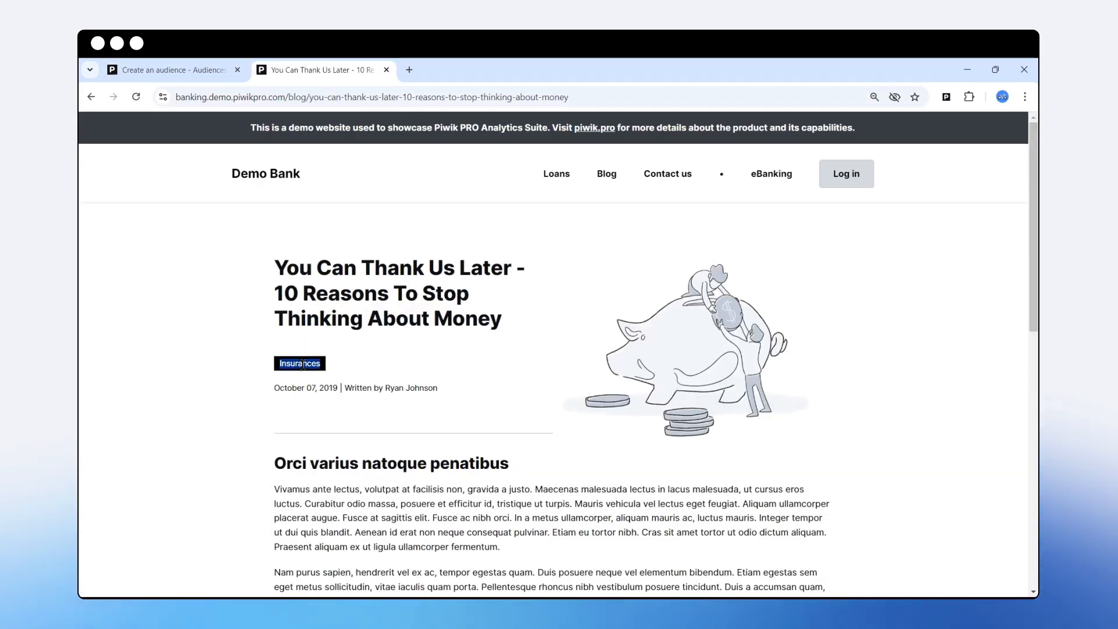
left_click(175, 69)
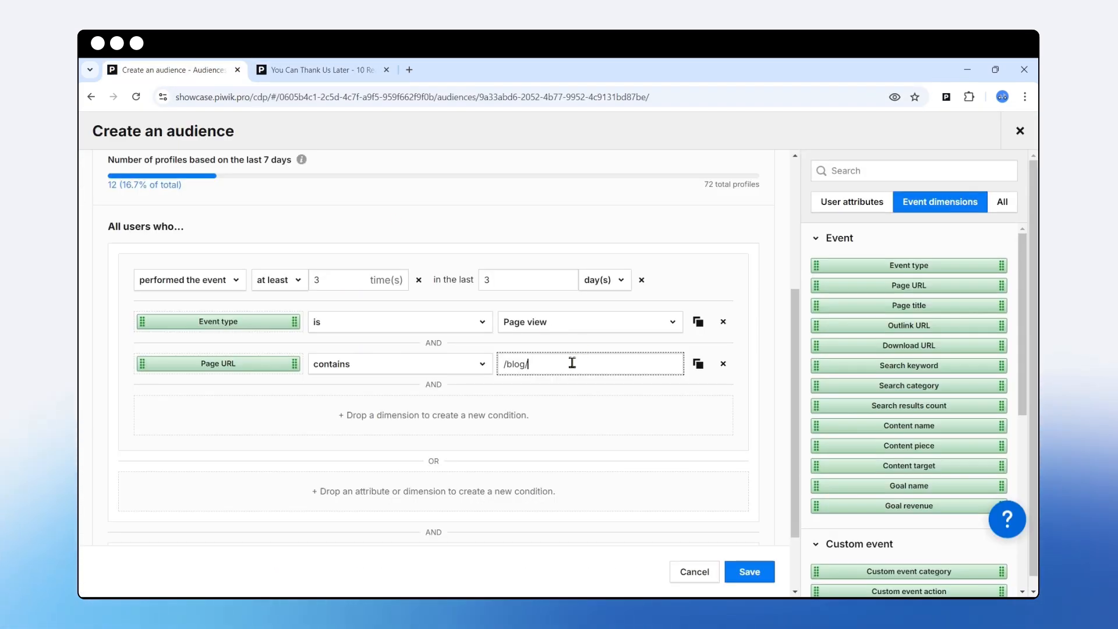
left_click(571, 361)
type("/")
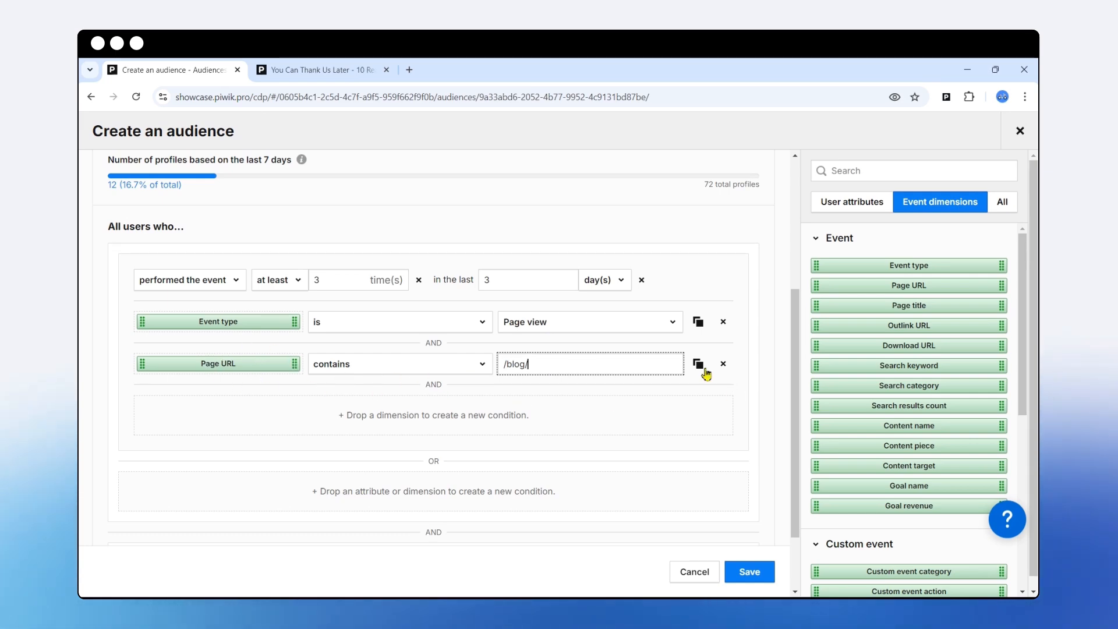
Replace the Page URL condition with the custom dimension [Demo data] Blog category is Insurances, below Event type
left_click(723, 364)
scroll(919, 401, "down", 4)
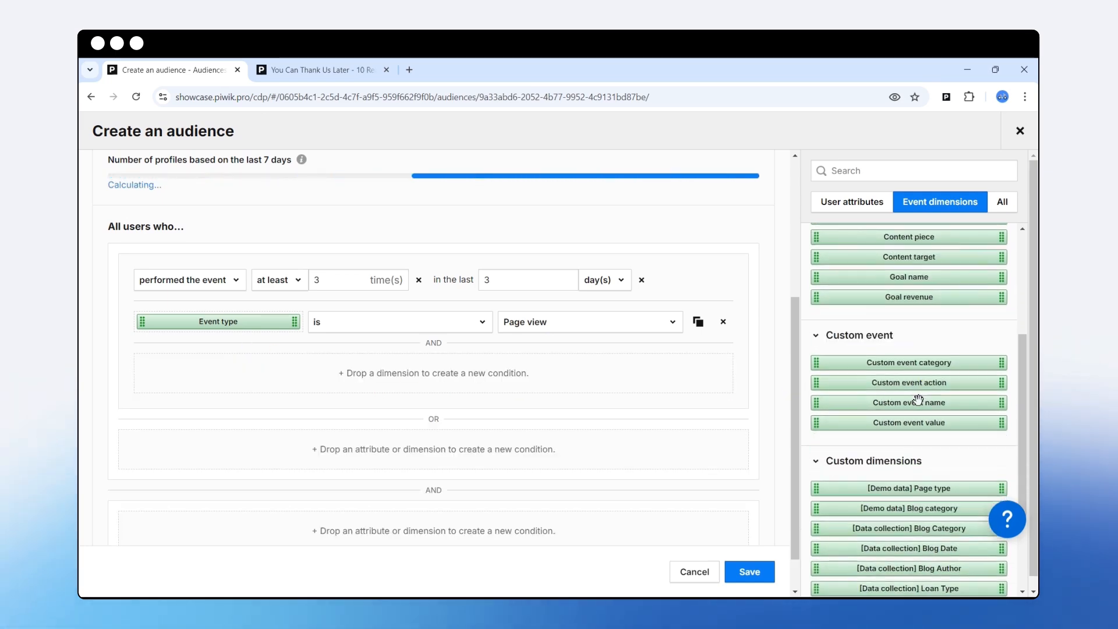
scroll(919, 401, "down", 2)
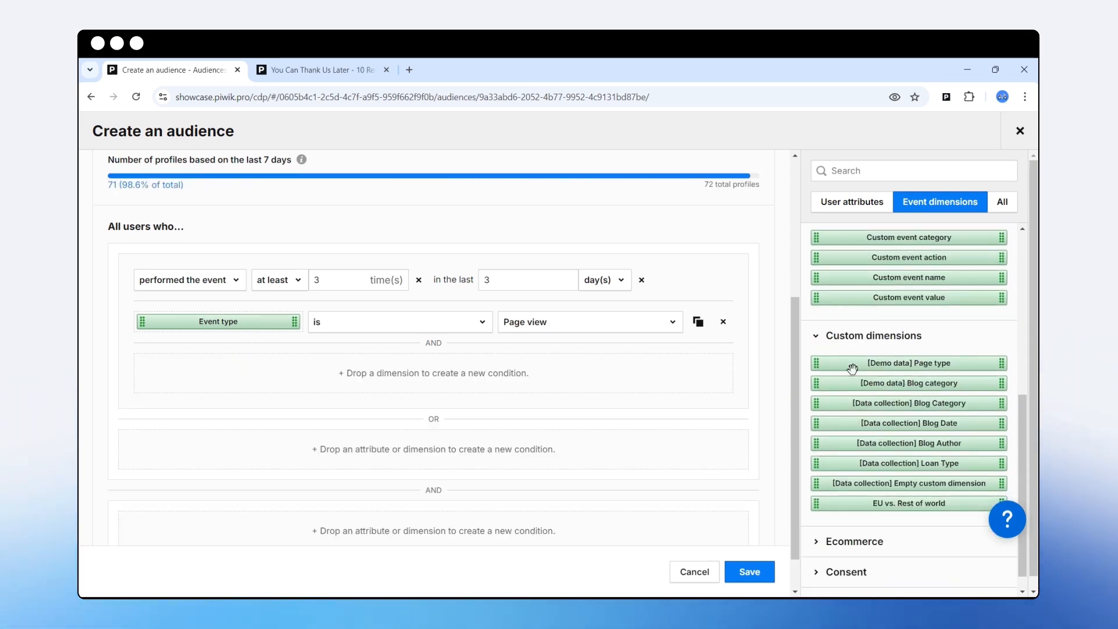
left_click_drag(924, 386, 231, 380)
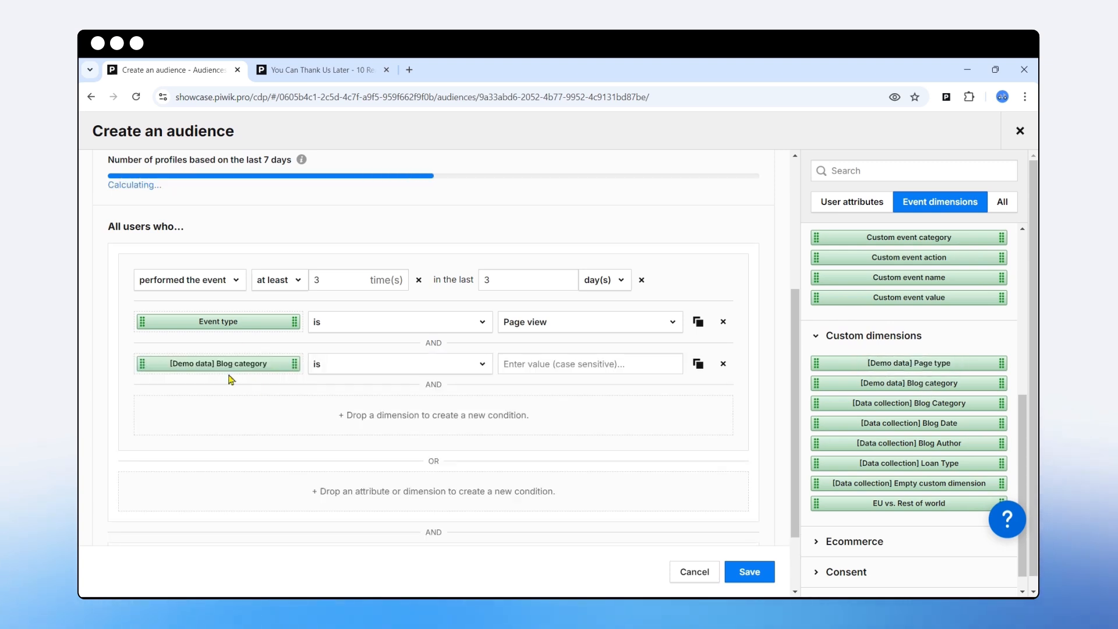
right_click(544, 367)
left_click(588, 229)
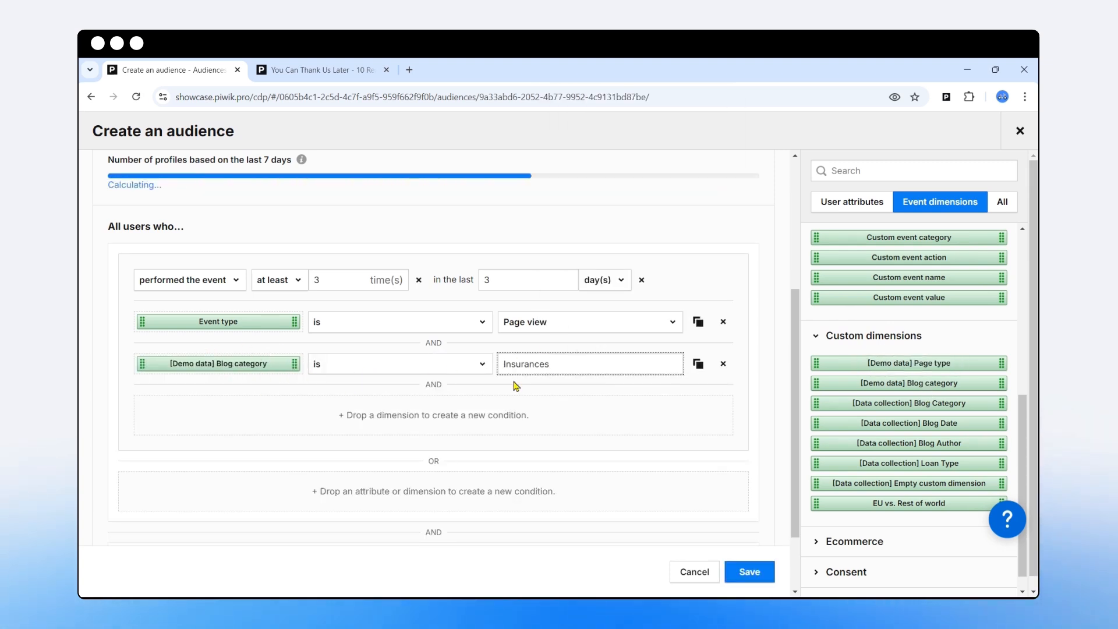
left_click(319, 70)
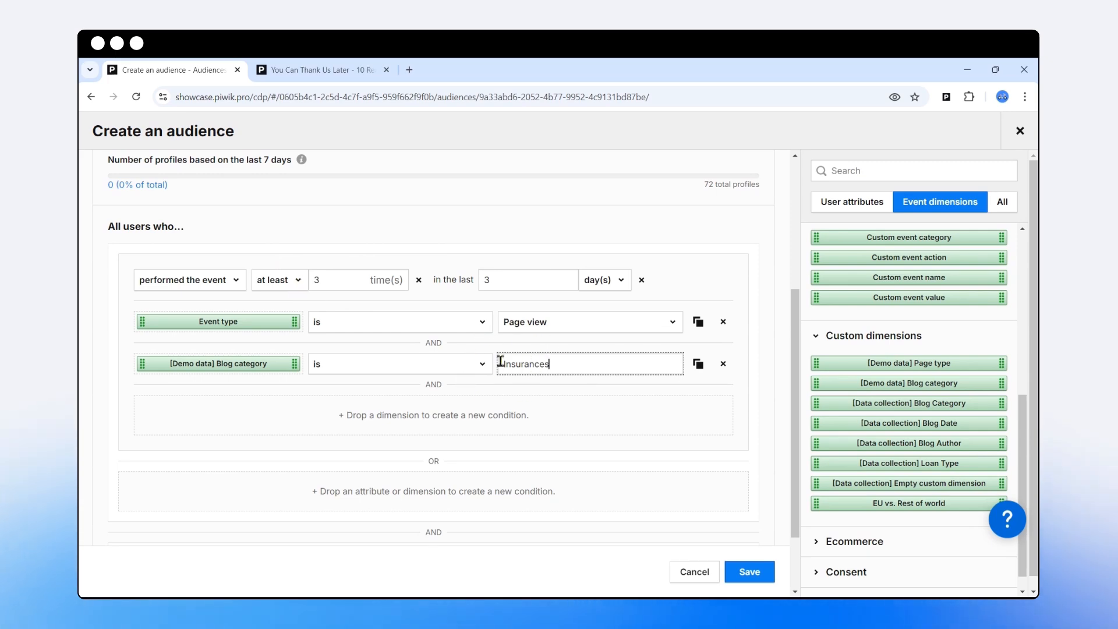
left_click(310, 70)
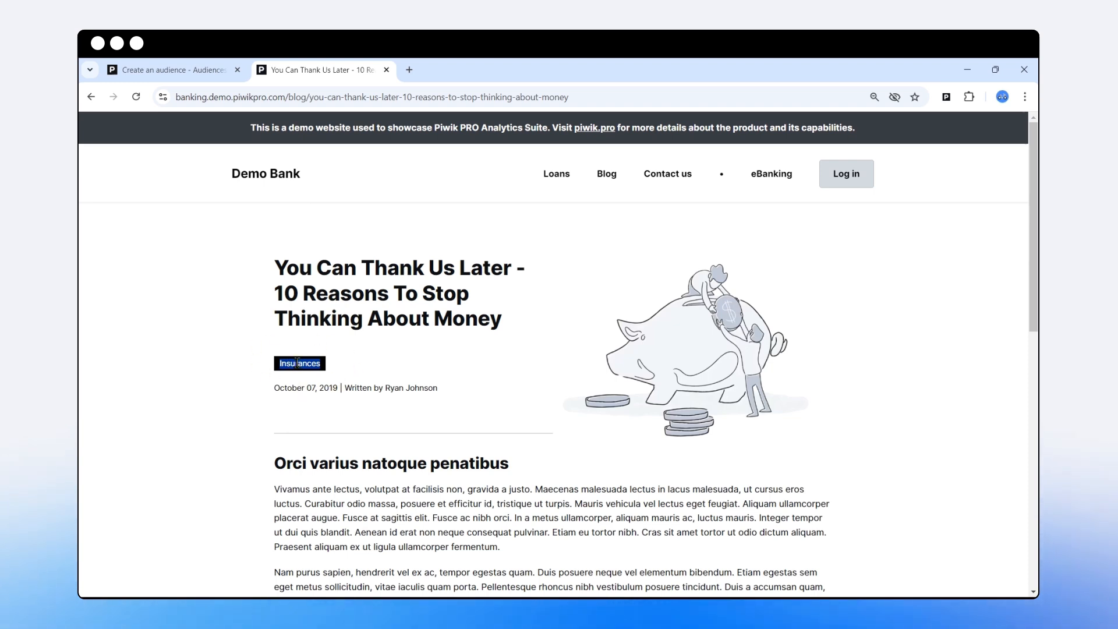
left_click(177, 74)
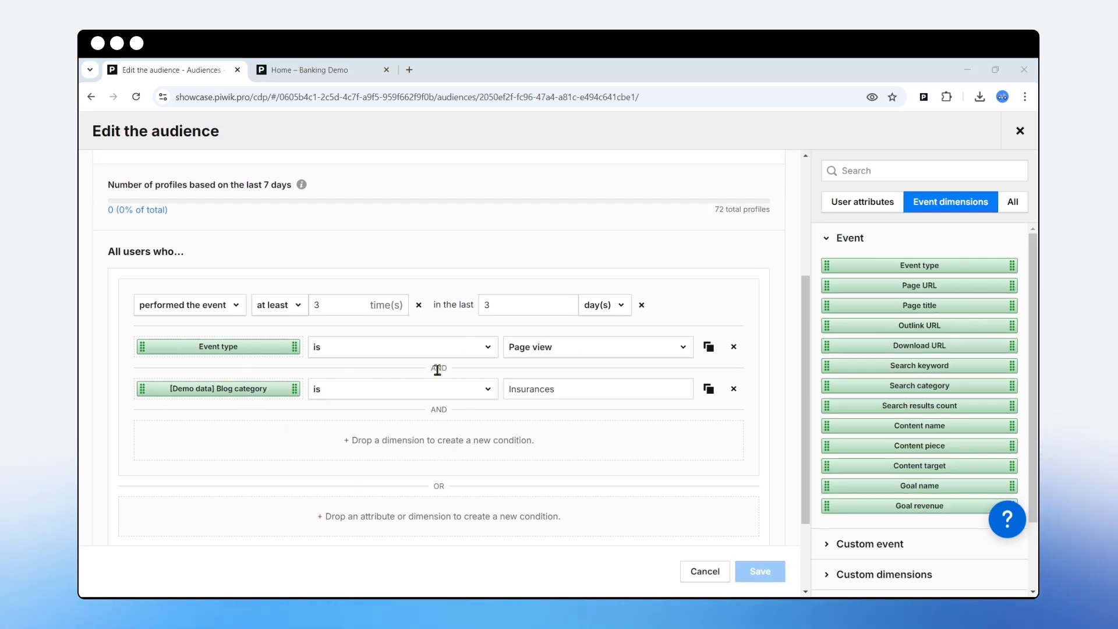
Set Audience 4's Event type condition to Download and remove the [Demo data] Blog category condition
left_click(554, 351)
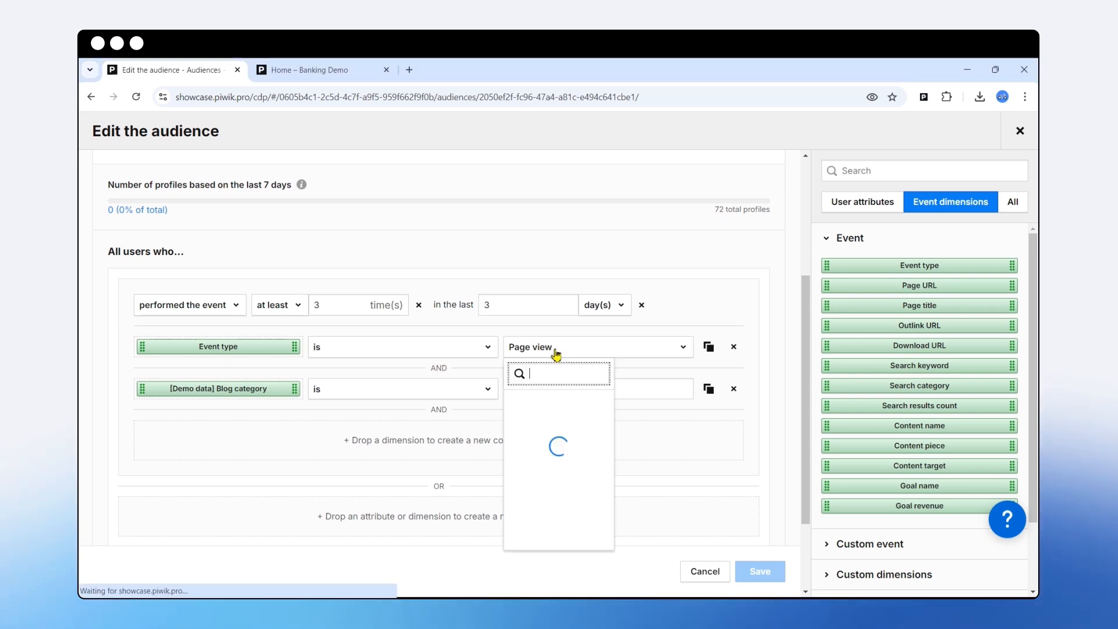
left_click(546, 441)
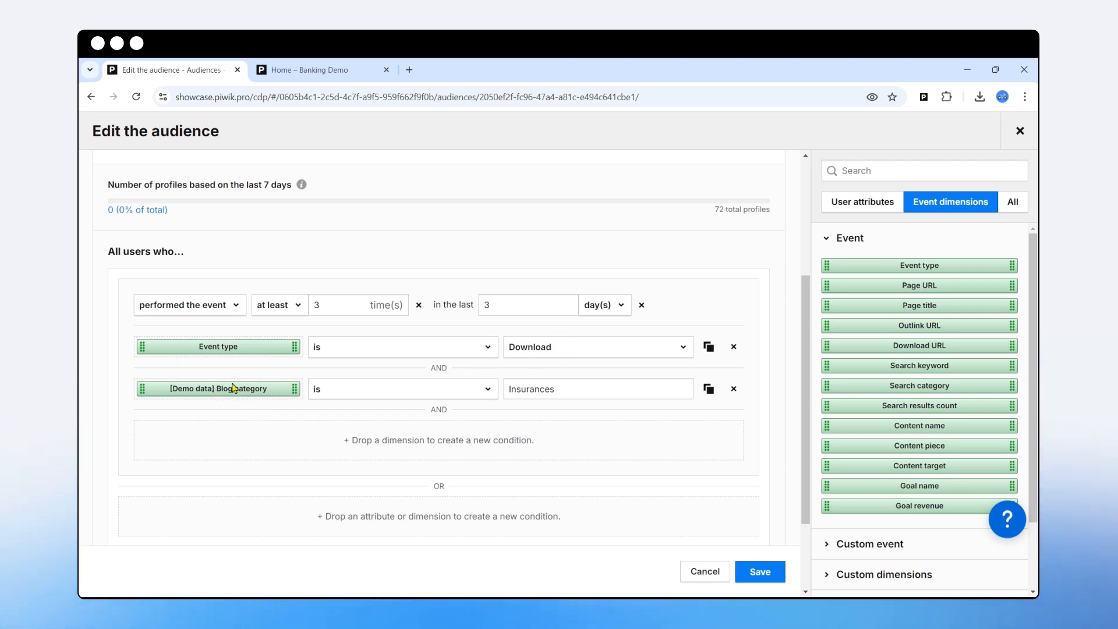
left_click(734, 389)
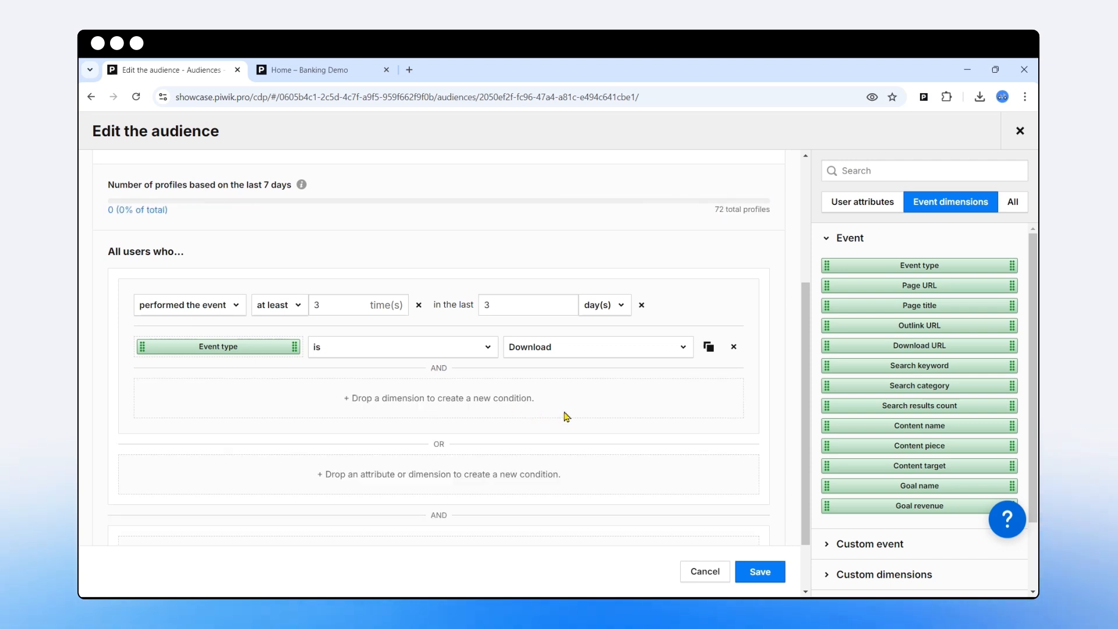
Add Download URL as an AND dimension below Event type and set it to contains .csv
left_click_drag(882, 342, 261, 405)
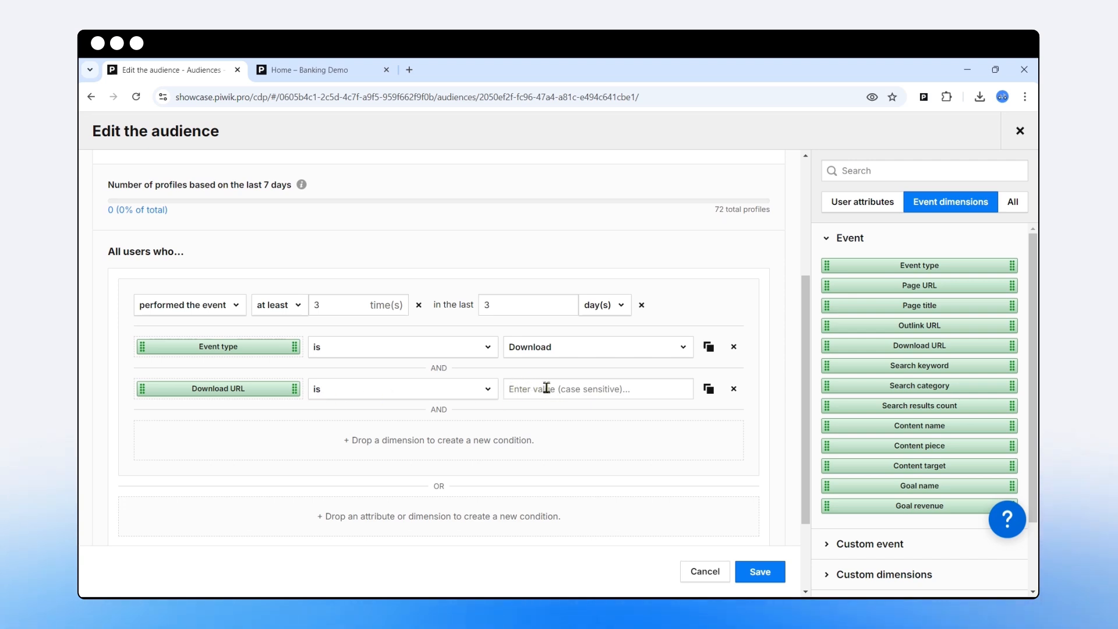
left_click(437, 390)
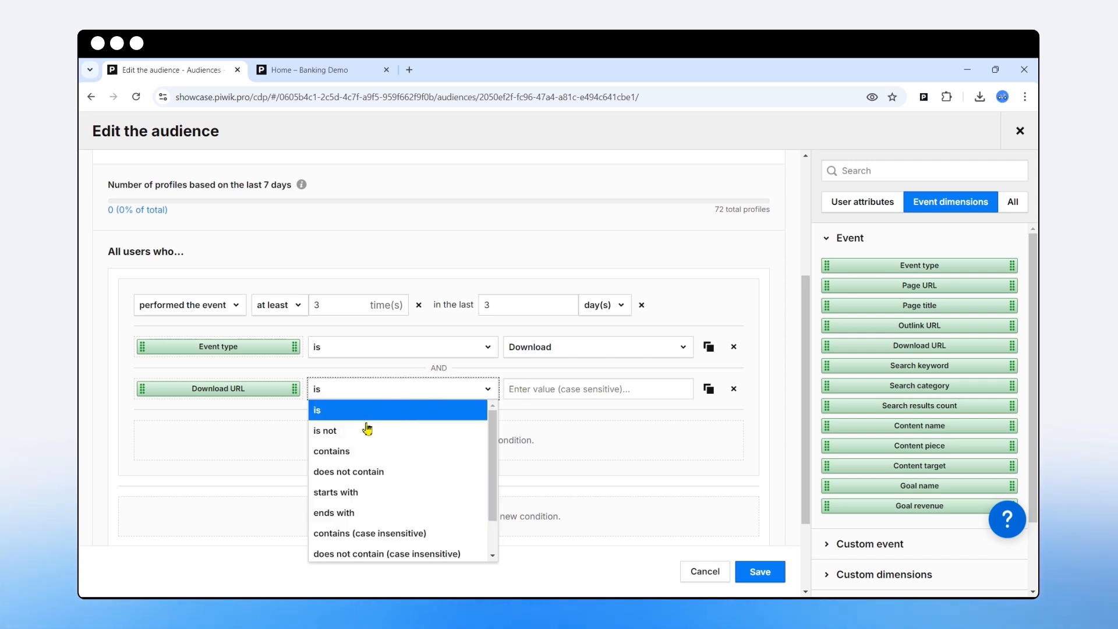
left_click(438, 453)
left_click(516, 389)
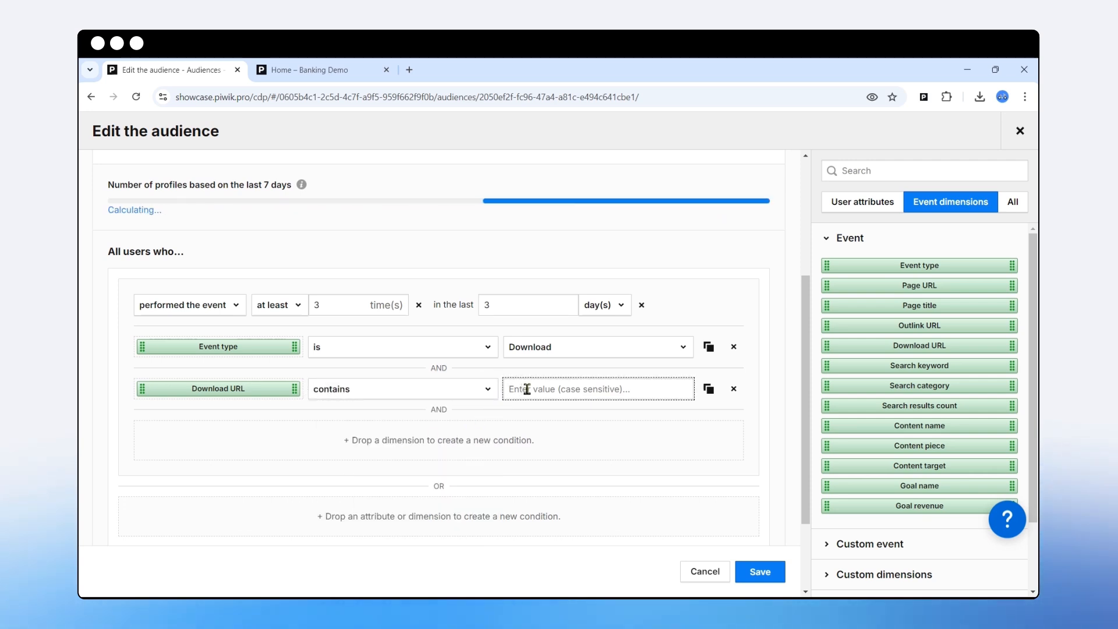
type(".d")
type("sv")
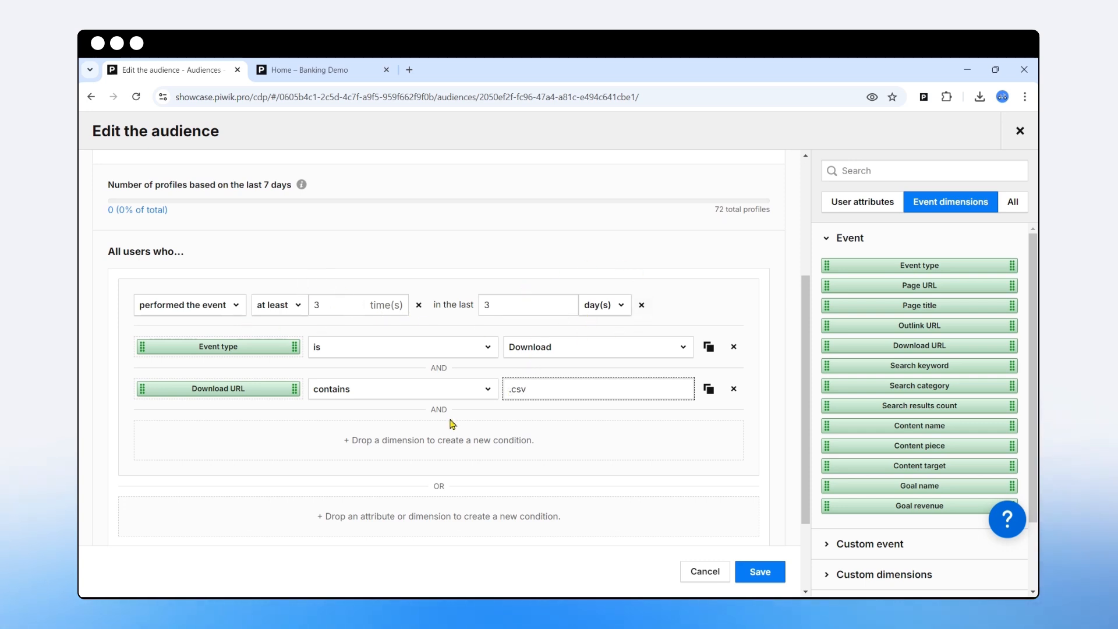
scroll(317, 309, "up", 4)
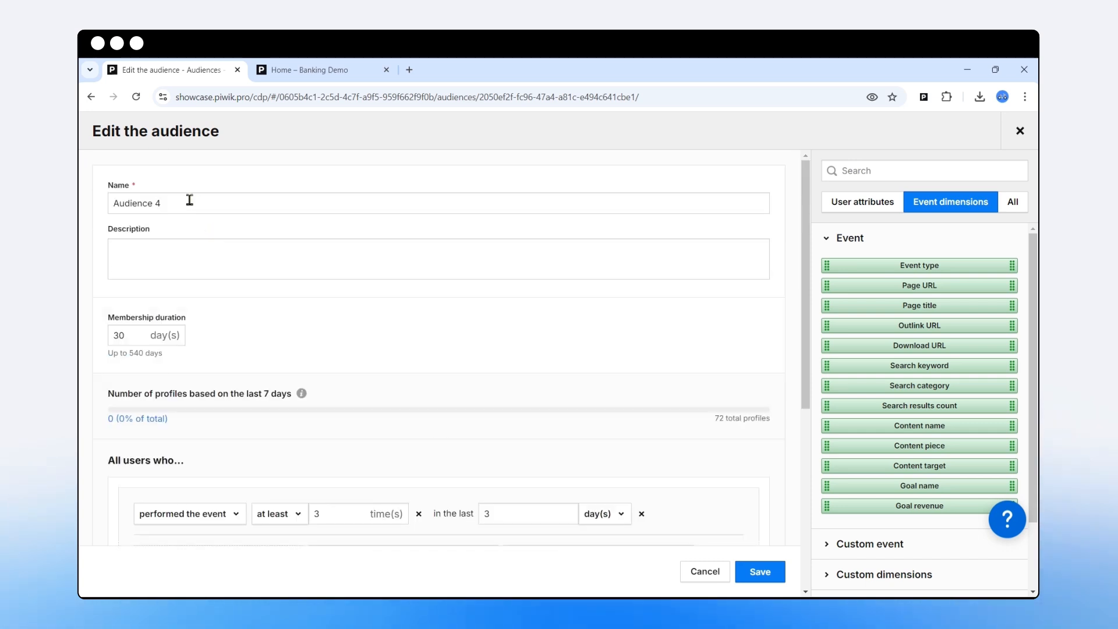
left_click_drag(190, 203, 112, 203)
Remove the Event type and Download URL conditions so that Audience 4 has no conditions
scroll(565, 388, "down", 5)
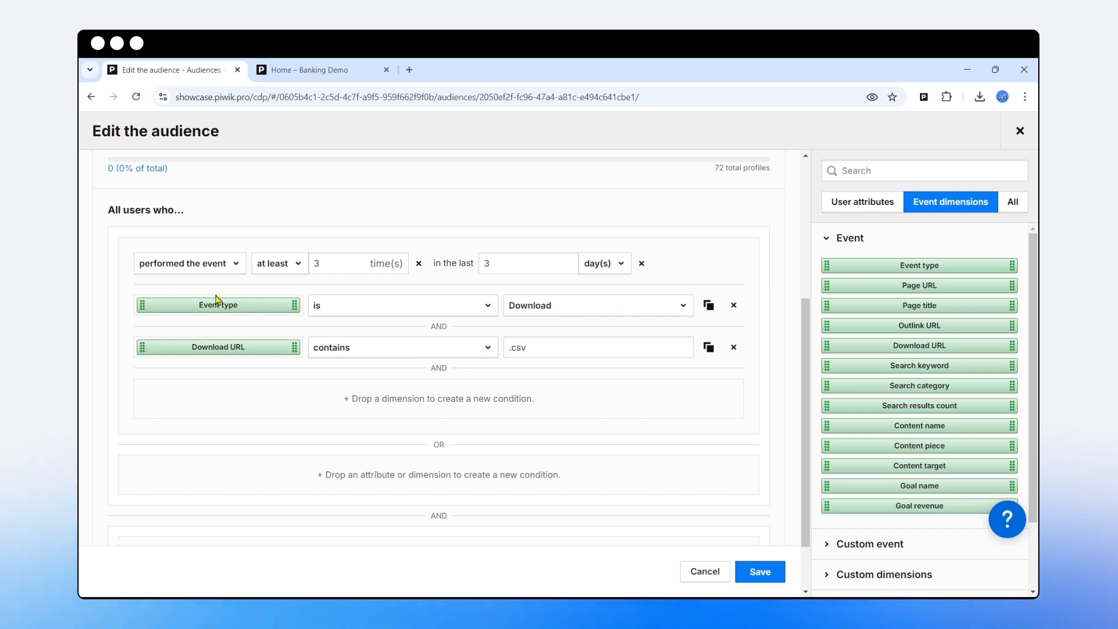
left_click(733, 305)
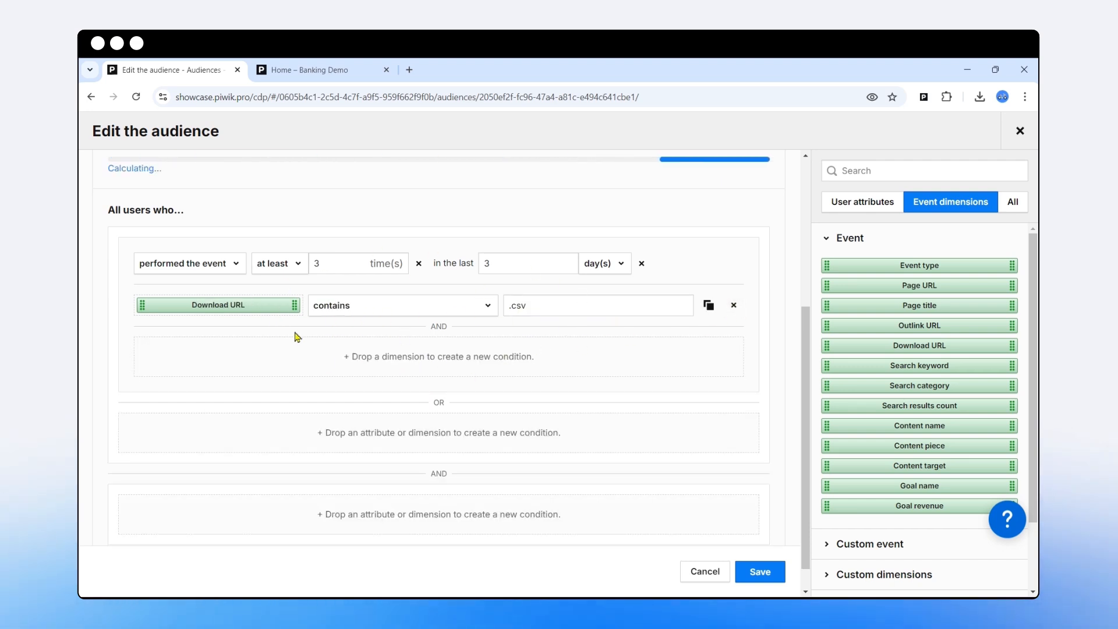
scroll(314, 380, "up", 2)
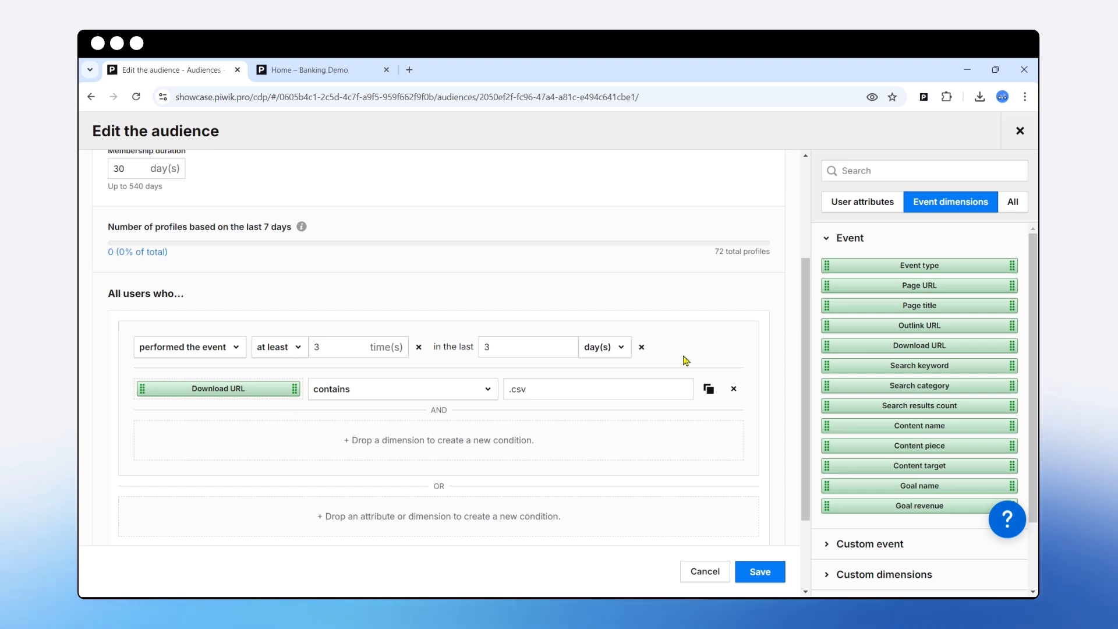
left_click(734, 388)
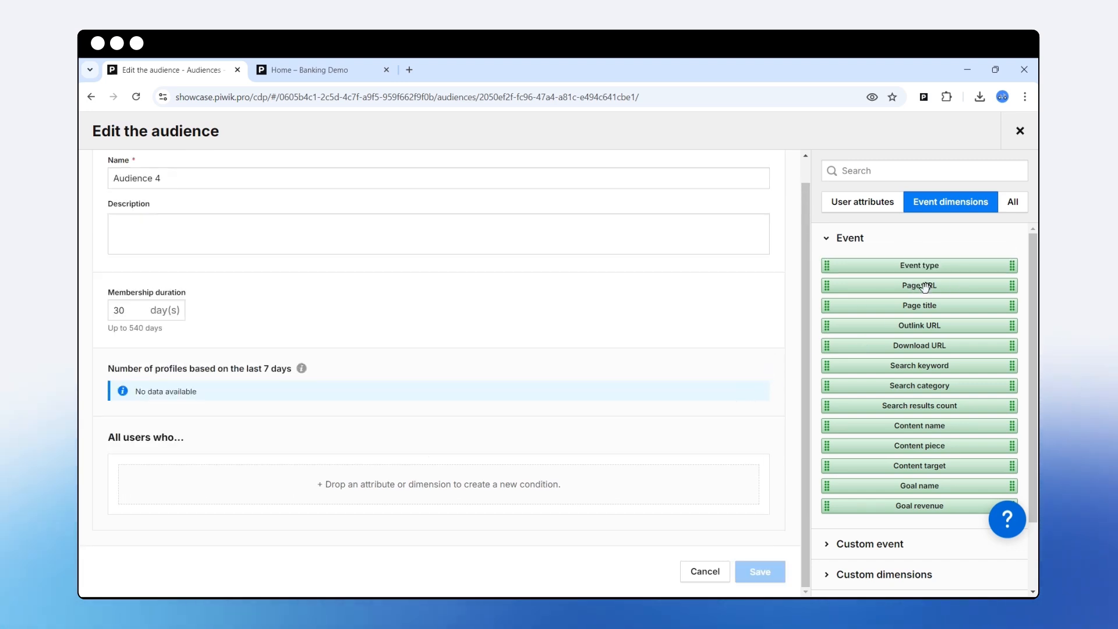
Build a new event condition in Audience 4 with Event type is Page view and Page URL as an AND dimension
left_click_drag(920, 285, 400, 484)
scroll(412, 463, "down", 1)
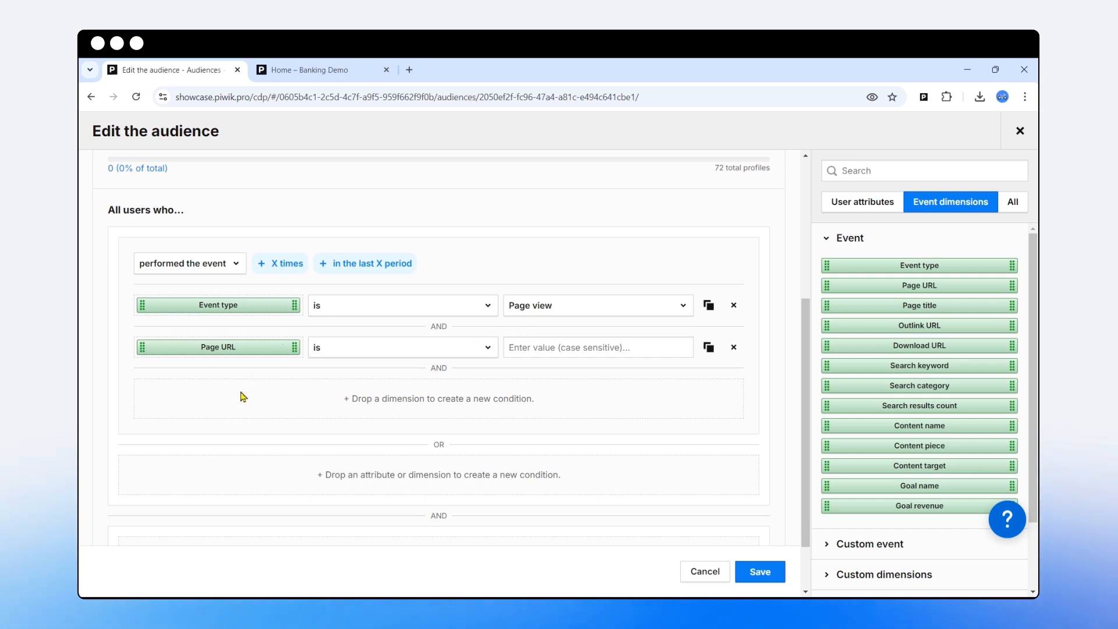
Remove the Event type and Page URL conditions so that Audience 4 is empty
left_click(734, 305)
left_click(734, 305)
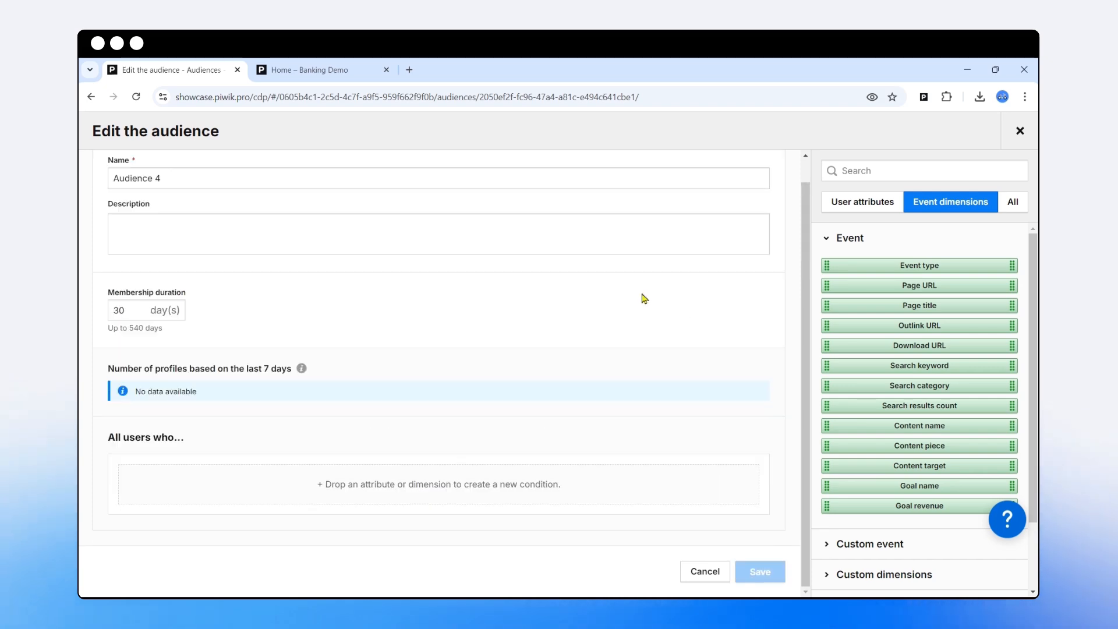
Switch to the Demo Bank site and examine the home and Loans pages together with their page addresses
left_click(314, 70)
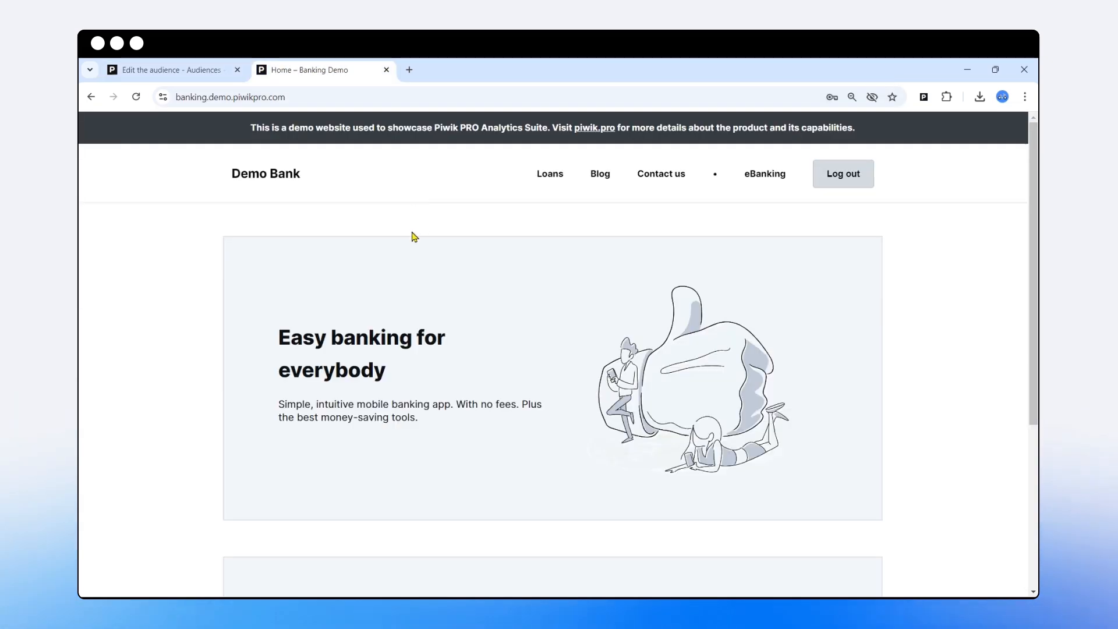
scroll(781, 384, "down", 4)
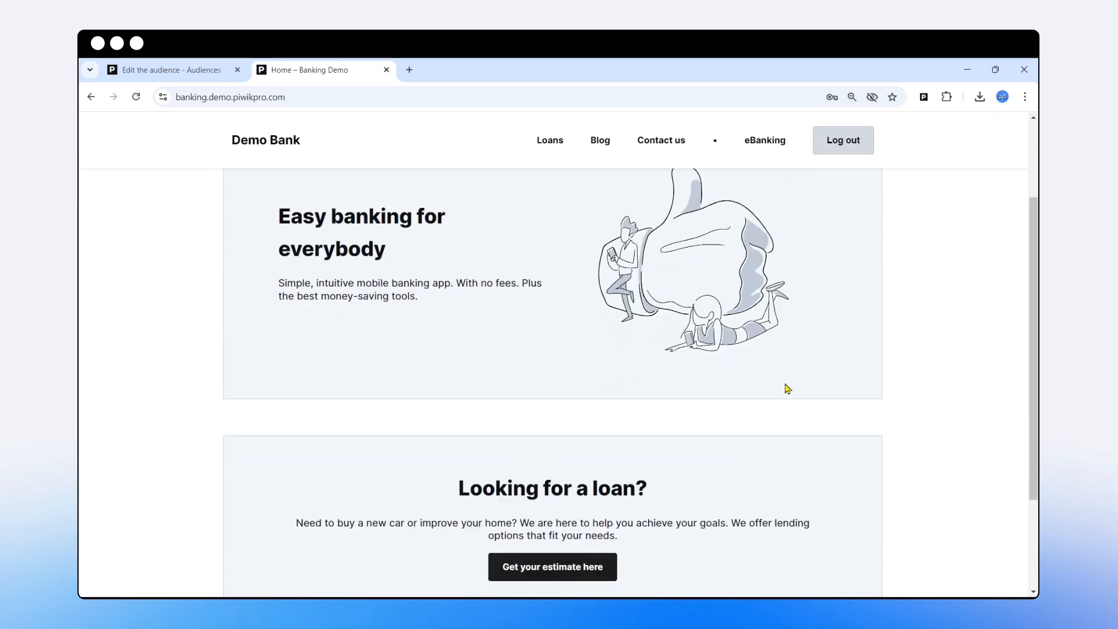
scroll(784, 396, "up", 5)
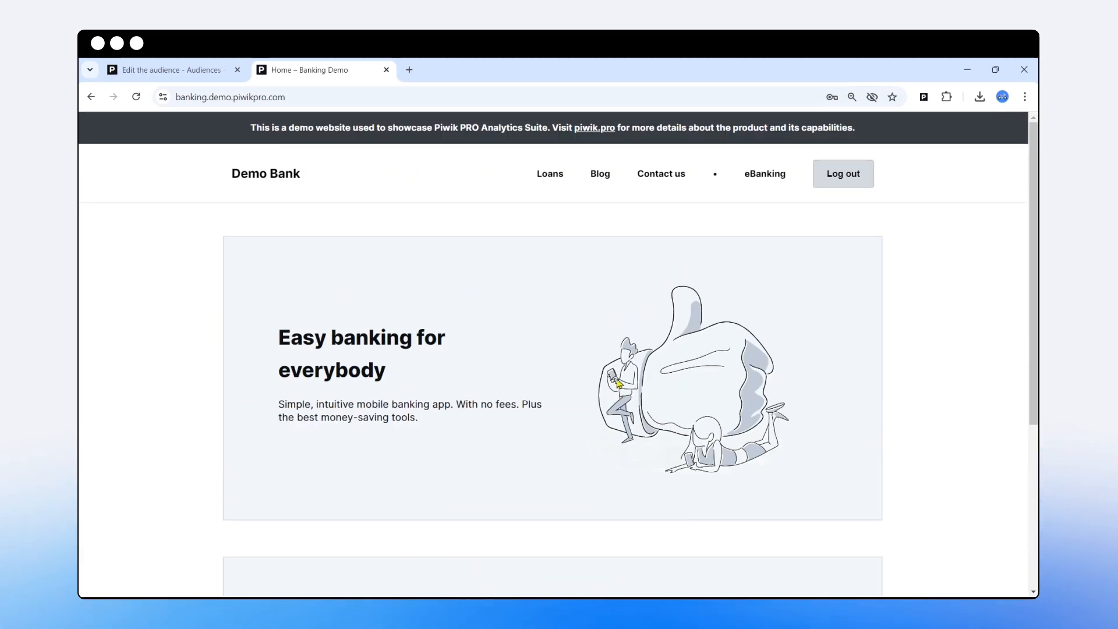
scroll(594, 361, "down", 5)
scroll(620, 387, "up", 4)
scroll(621, 388, "down", 3)
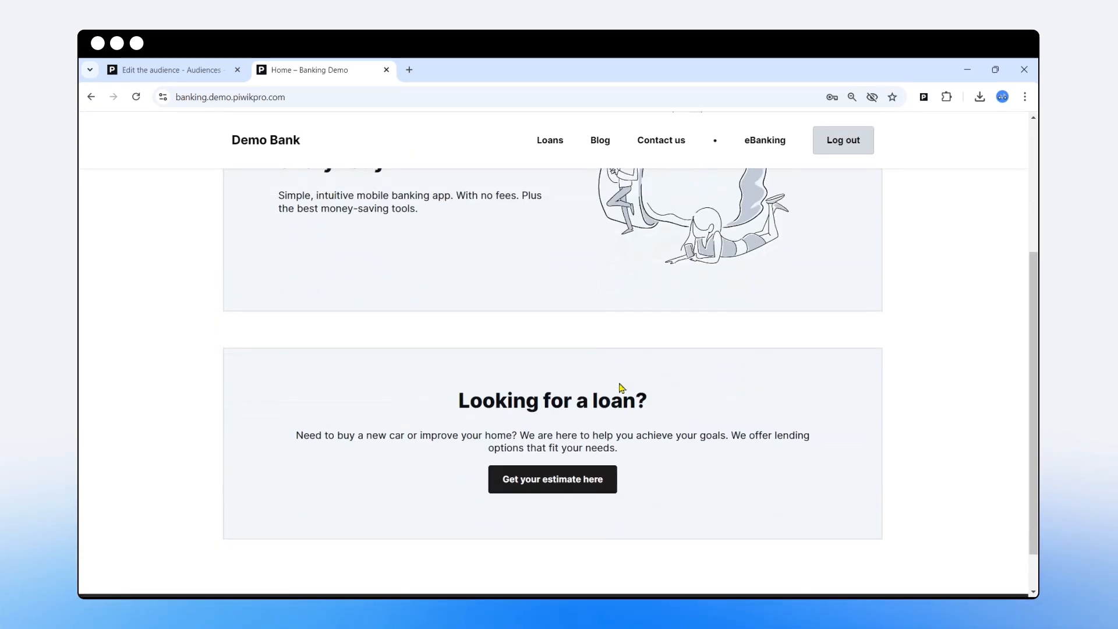
left_click(290, 100)
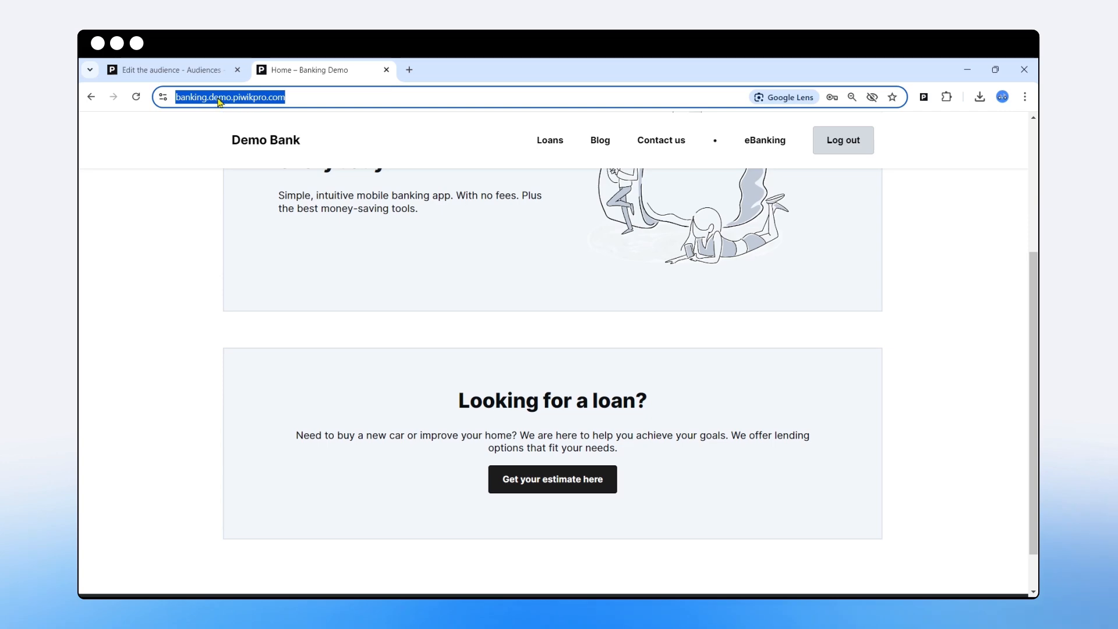
left_click(543, 152)
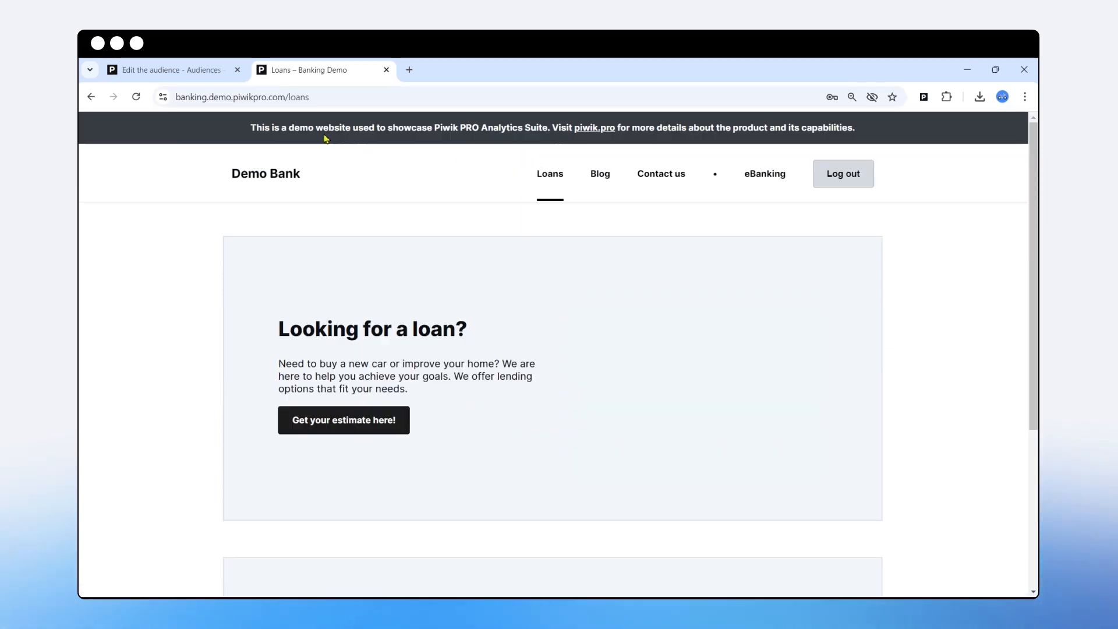
scroll(620, 315, "down", 3)
scroll(622, 332, "up", 2)
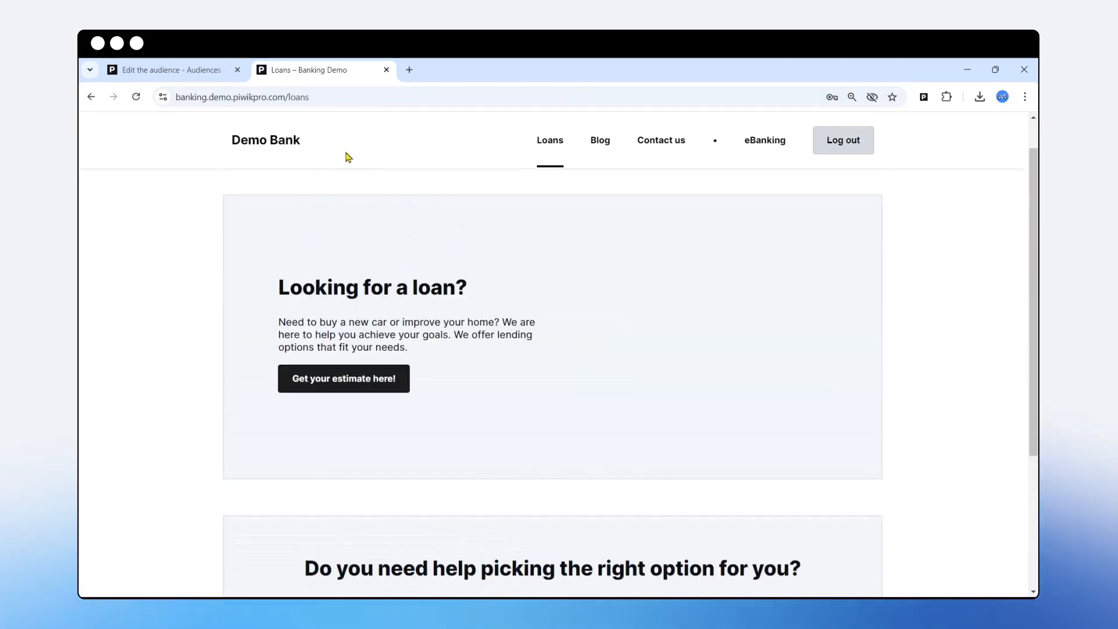
left_click(320, 99)
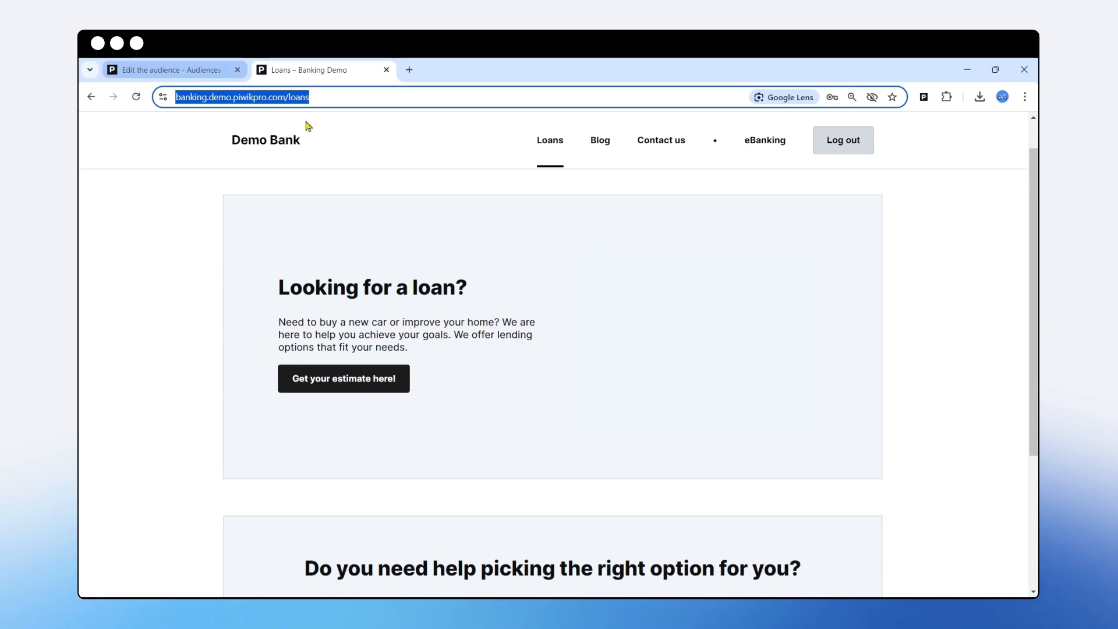
left_click(546, 159)
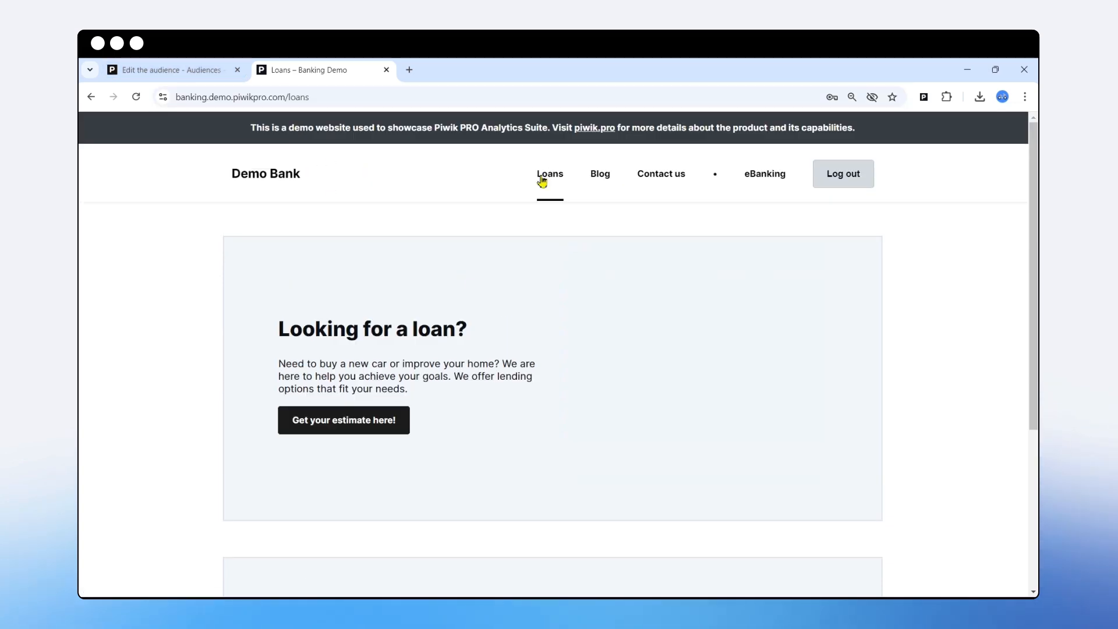
Return to the audience editor and expand the Custom event group of event dimensions
left_click(205, 69)
scroll(934, 391, "down", 1)
scroll(932, 402, "down", 1)
left_click(892, 457)
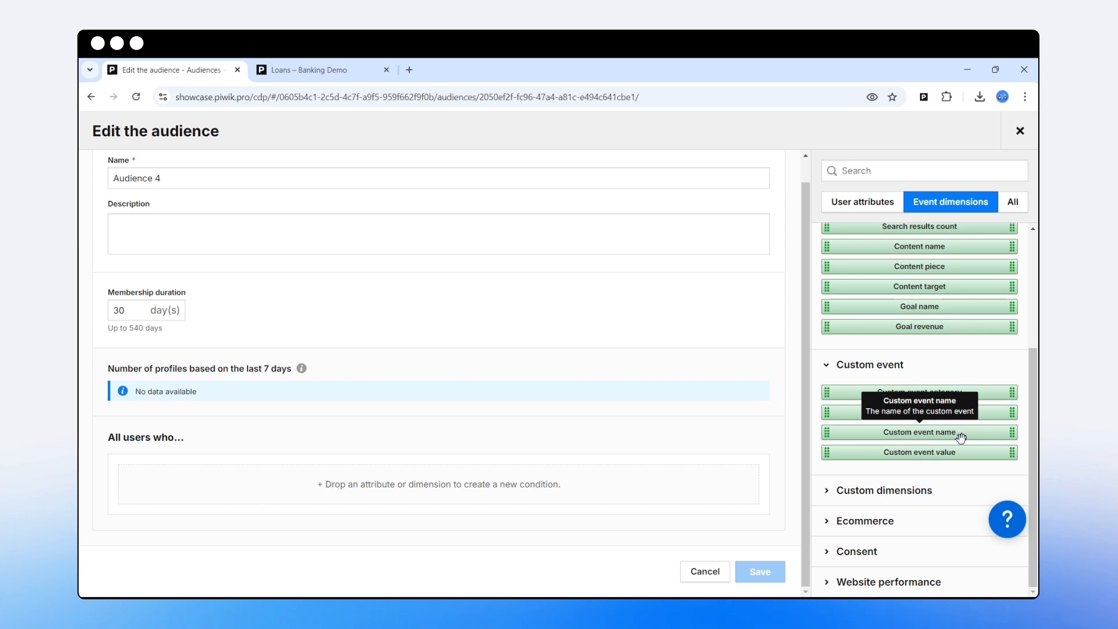
Locate the Get in touch! call to action on the Demo Bank Loans page
left_click(334, 69)
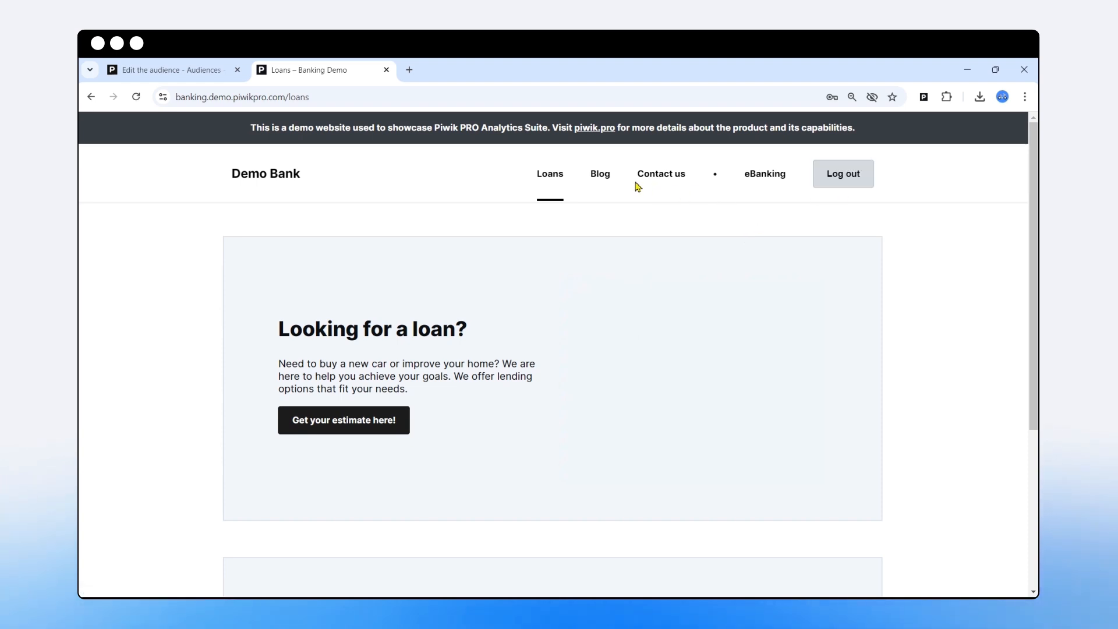
scroll(574, 379, "down", 4)
left_click(554, 474)
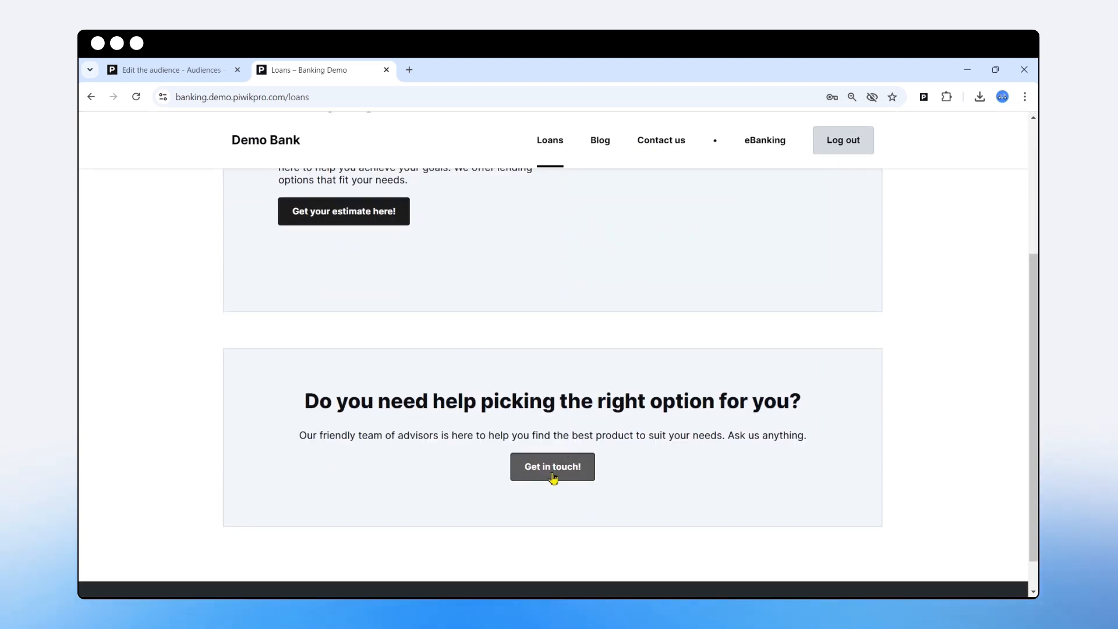
Add Custom event name as a new condition in Audience 4, with the event performed at least 2 times
left_click(190, 70)
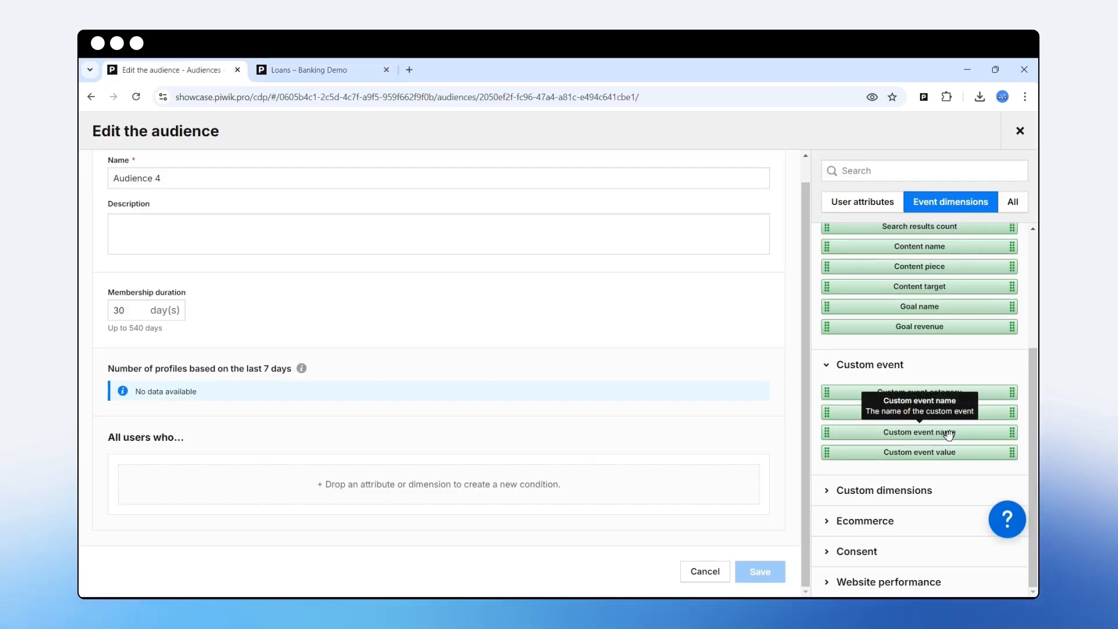
left_click_drag(944, 433, 312, 482)
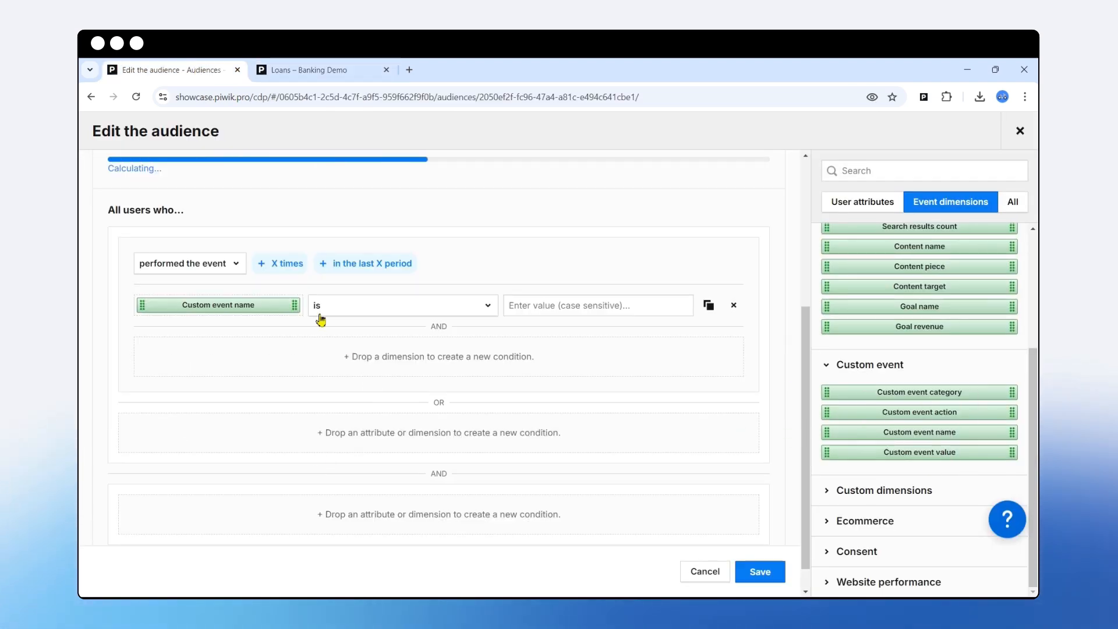
left_click(285, 265)
left_click(299, 263)
left_click(297, 323)
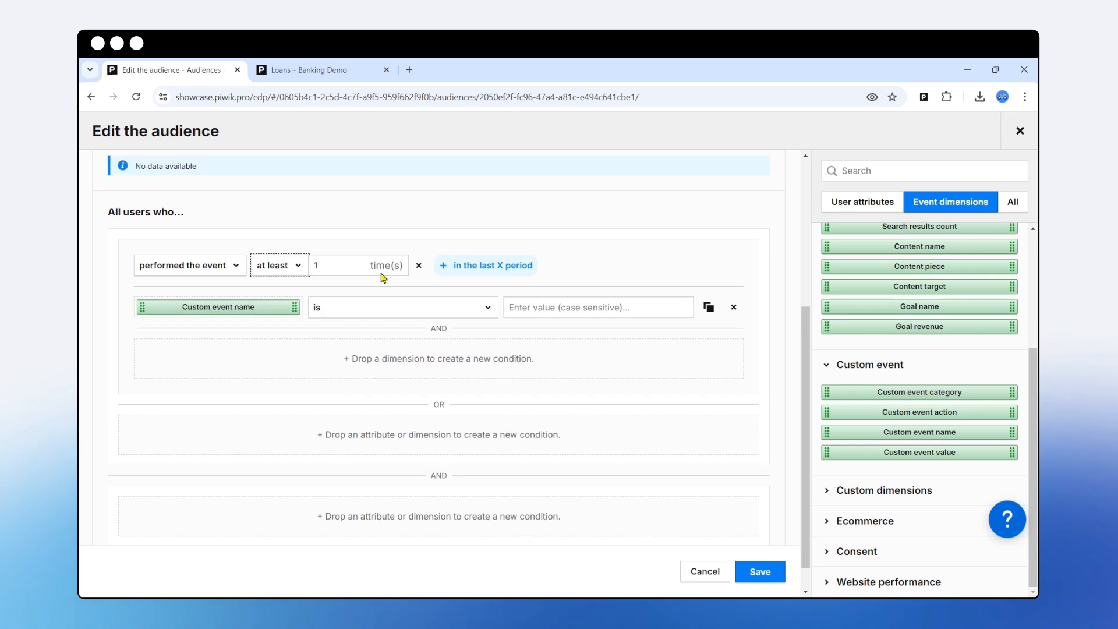
left_click(360, 262)
Limit the event to the last 2 days and set Custom event name to is Get in touch!
left_click(493, 265)
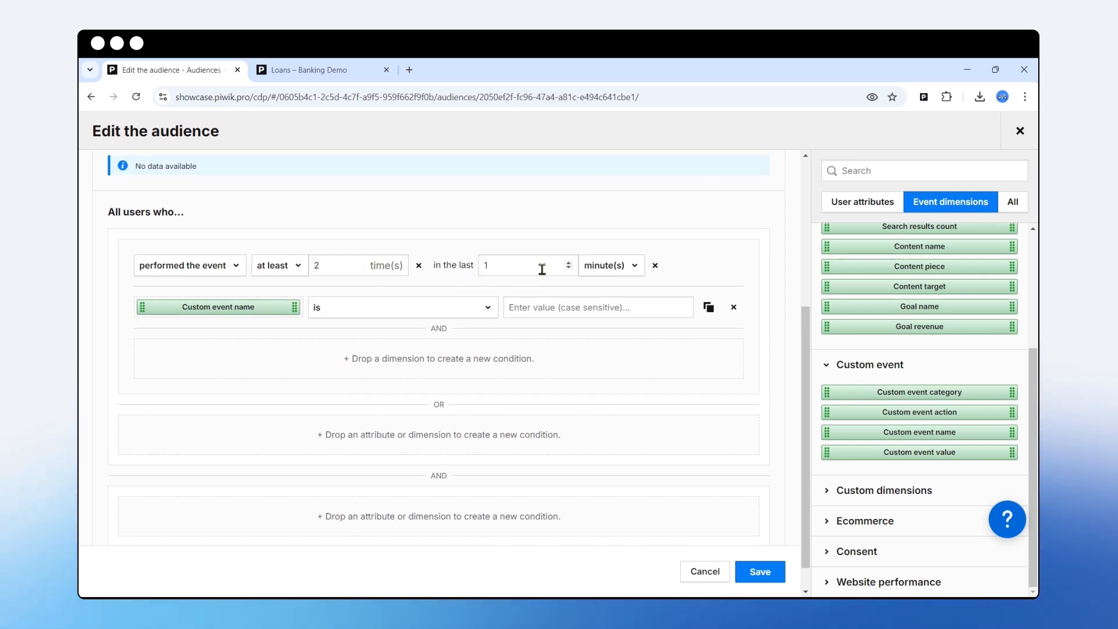
left_click(610, 265)
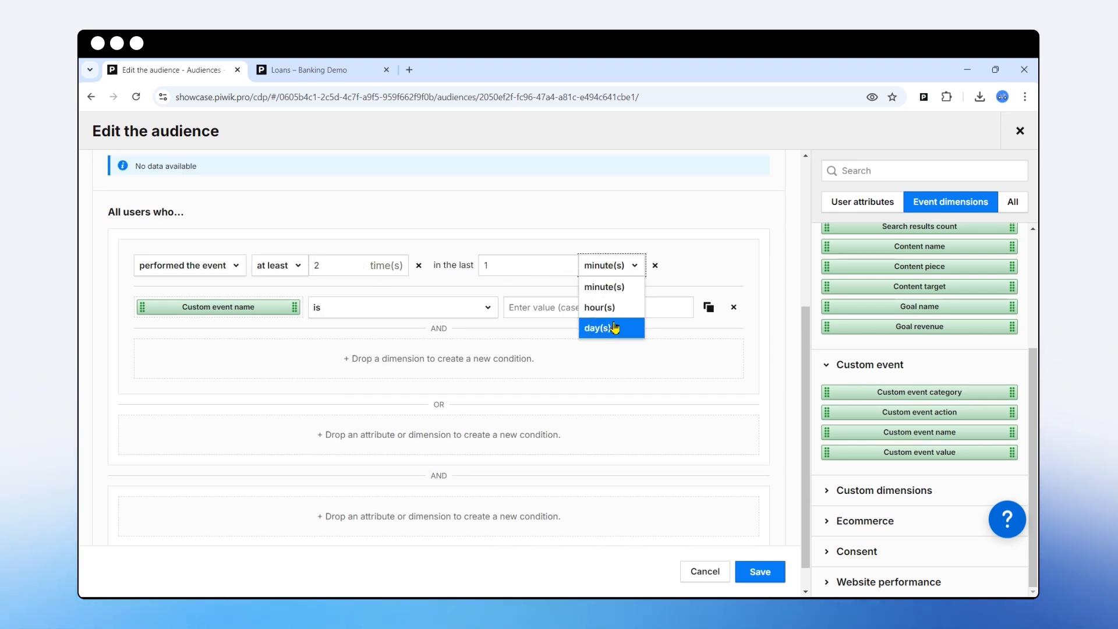
left_click(616, 327)
left_click(571, 261)
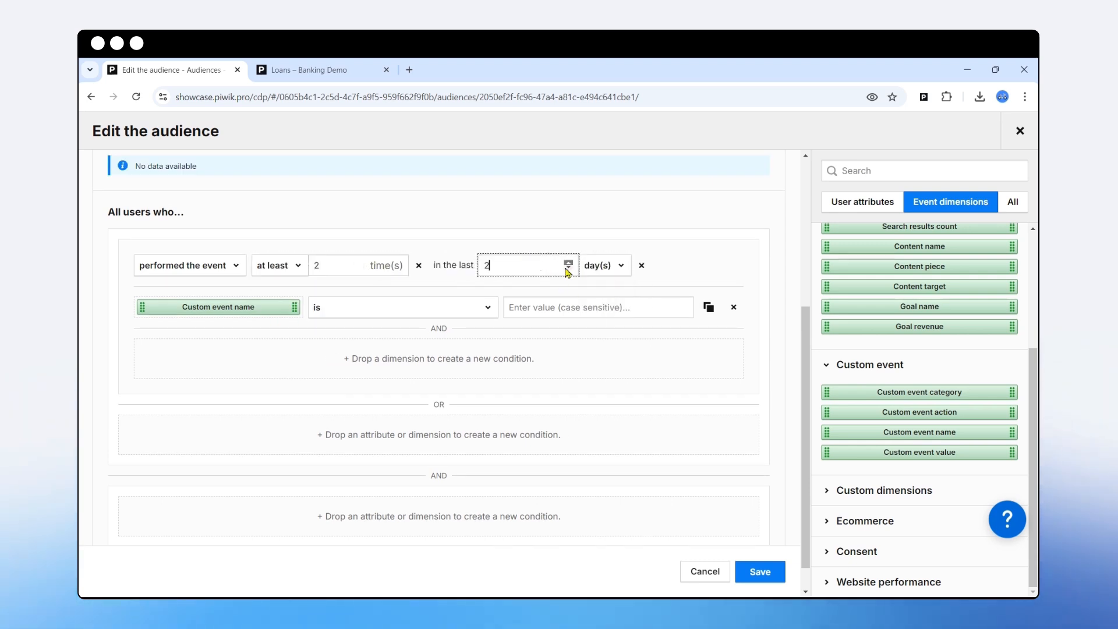
left_click(530, 308)
type("Get in touch!")
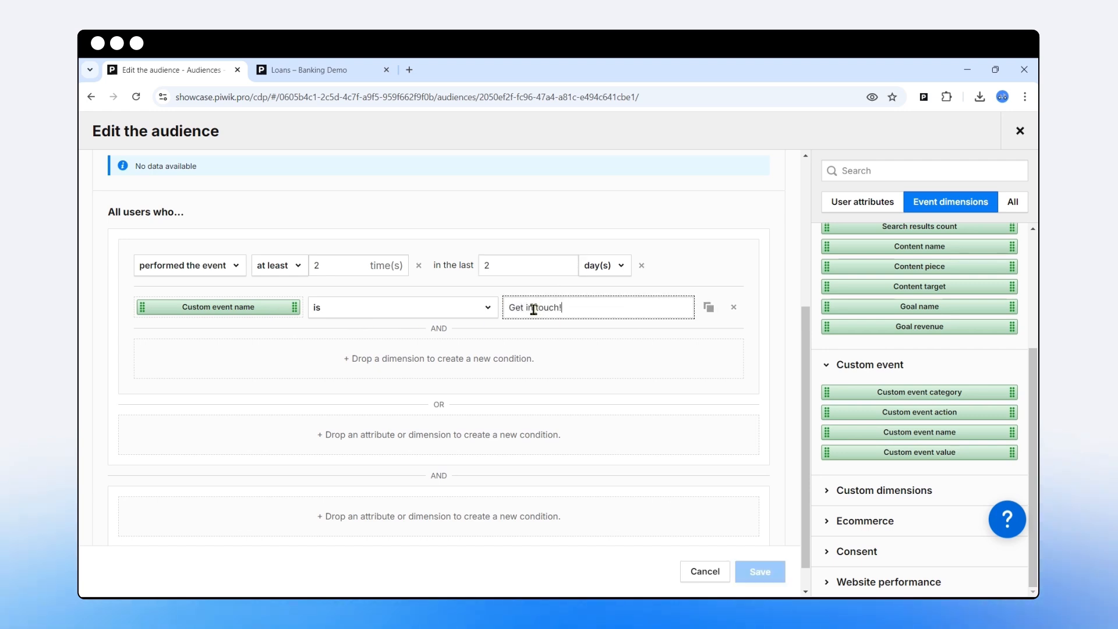
Check the Get in touch! call to action on the Loans page, and review Audience 4's name and settings
left_click(307, 69)
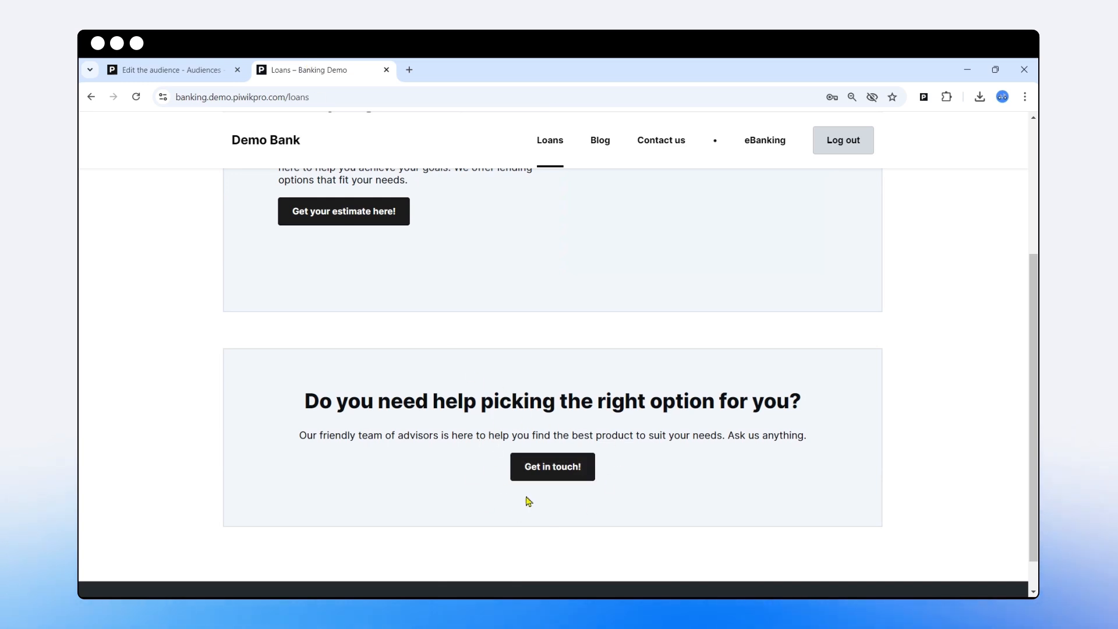
left_click(219, 71)
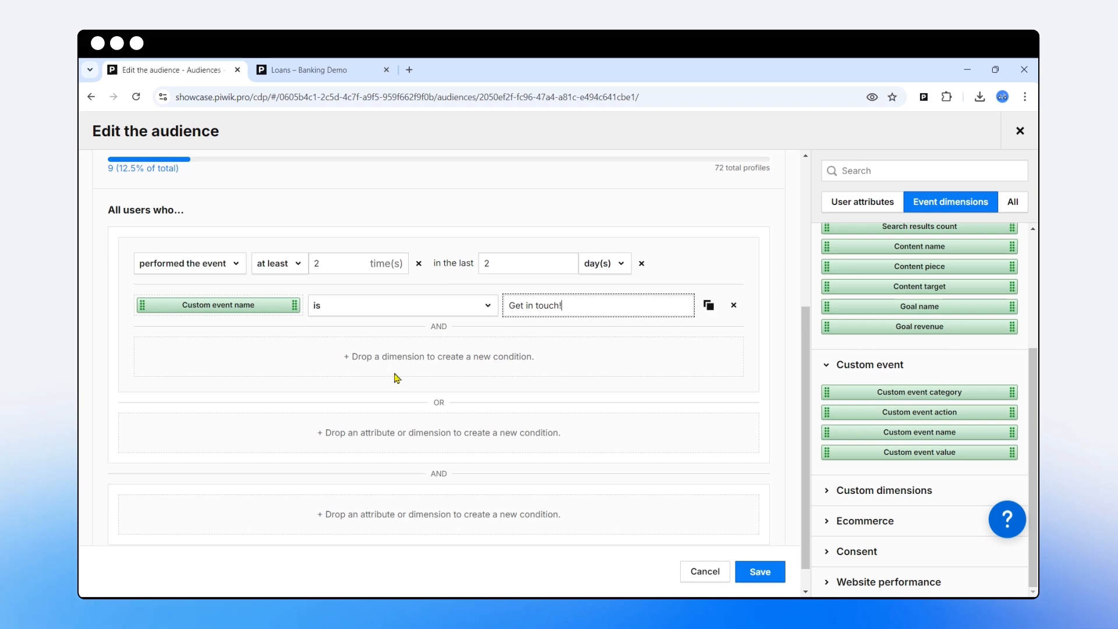
scroll(376, 426, "up", 5)
left_click_drag(163, 202, 100, 197)
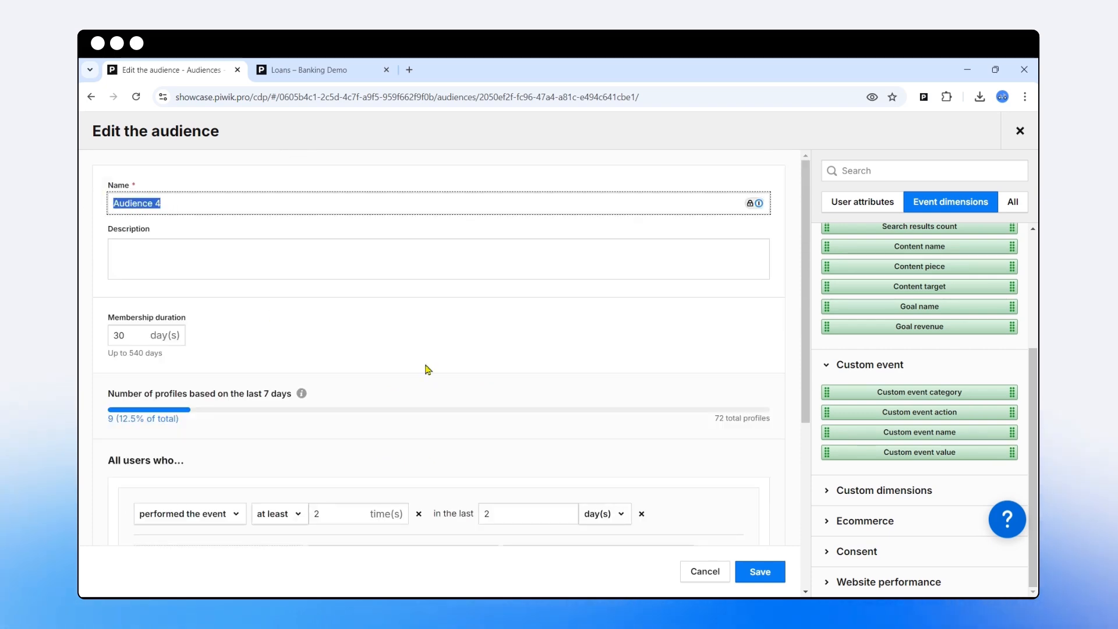
scroll(431, 368, "down", 5)
Examine where Get in touch! appears on the Loans page and in the blog post 10 Common Mistakes Everyone Makes In Banking
left_click(299, 70)
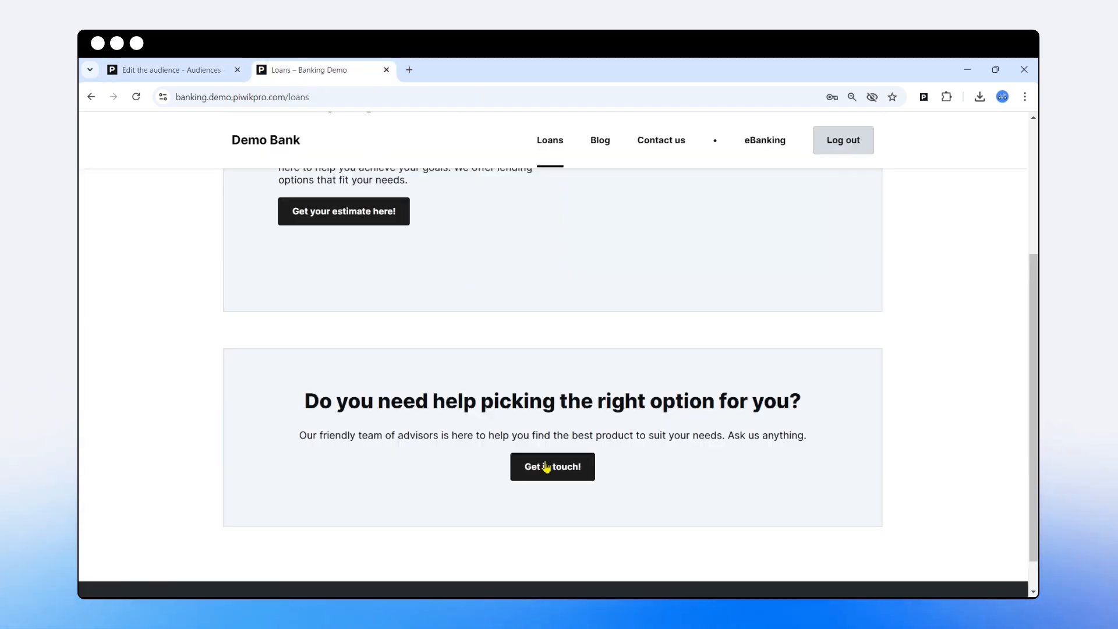
scroll(511, 203, "up", 4)
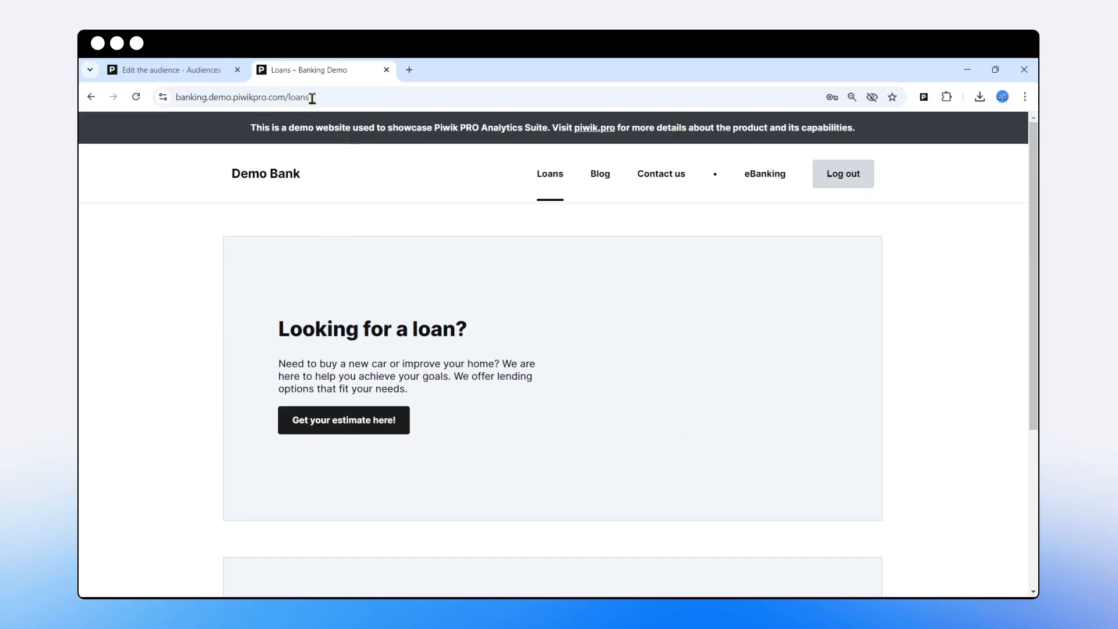
left_click(290, 96)
left_click(606, 185)
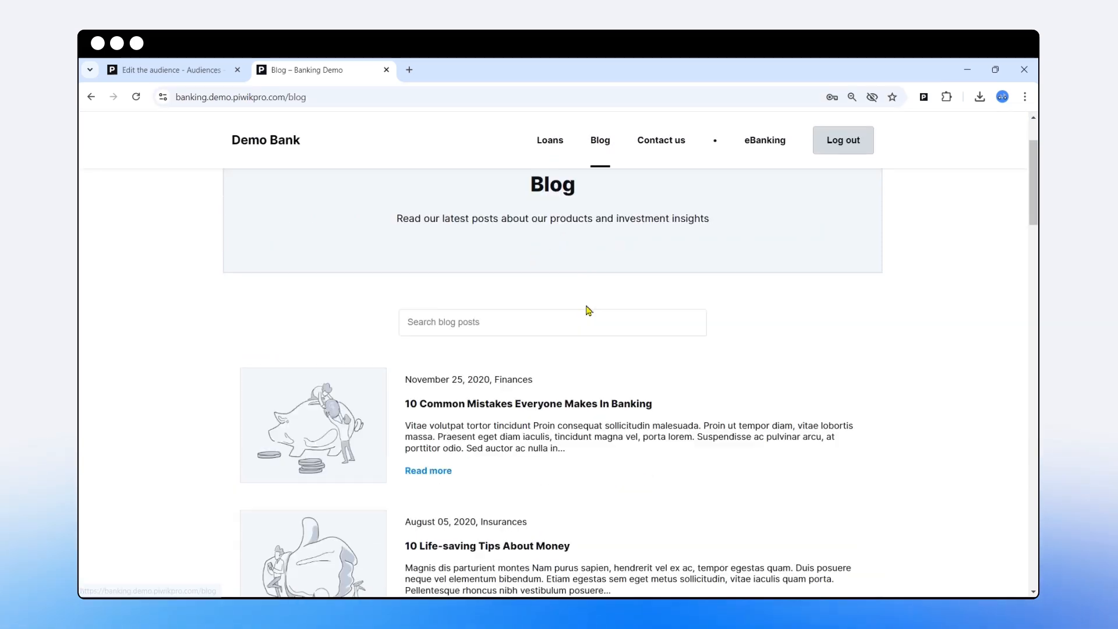
scroll(586, 309, "down", 1)
left_click(519, 342)
scroll(537, 354, "down", 5)
scroll(538, 355, "down", 4)
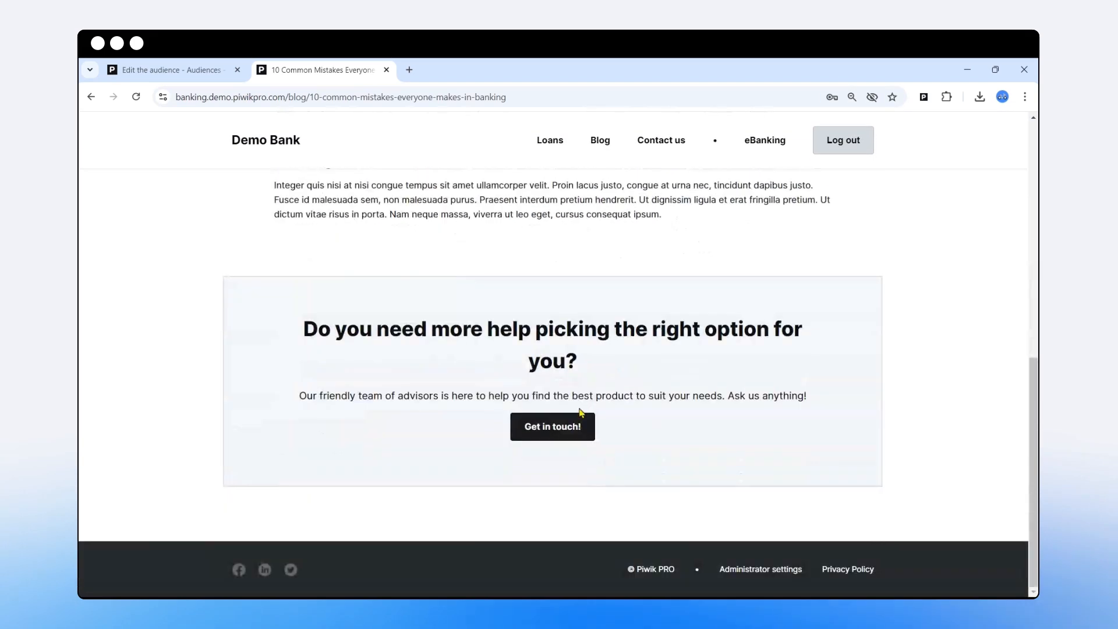
left_click(542, 427)
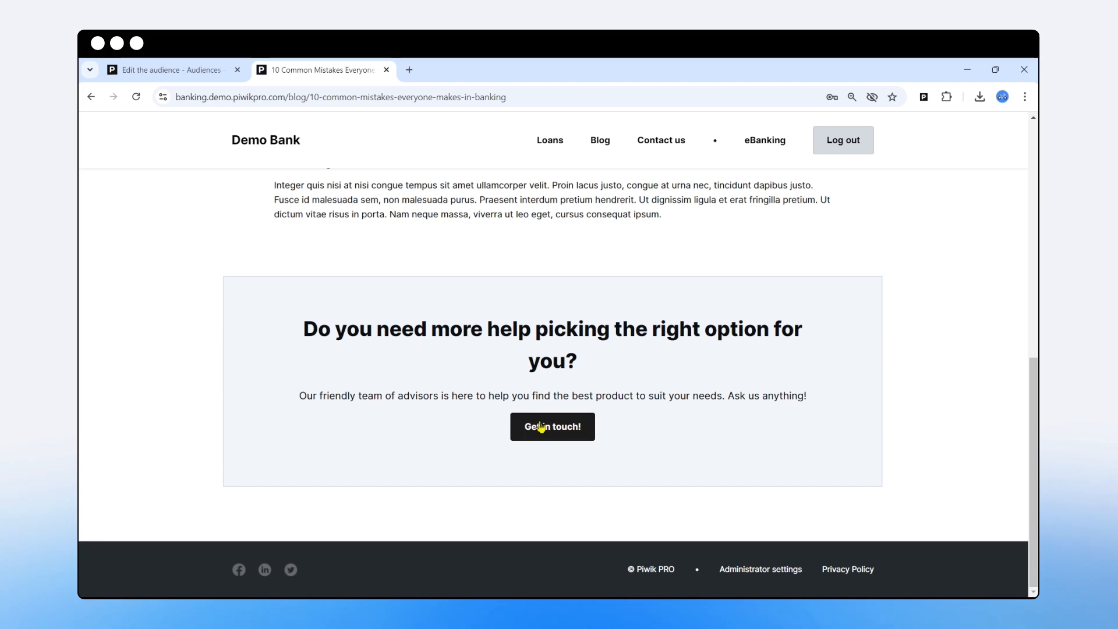
Examine where Get in touch! appears in the blog post Money On A Budget: 10 Tips From The Great Depression
left_click(600, 141)
scroll(532, 375, "down", 7)
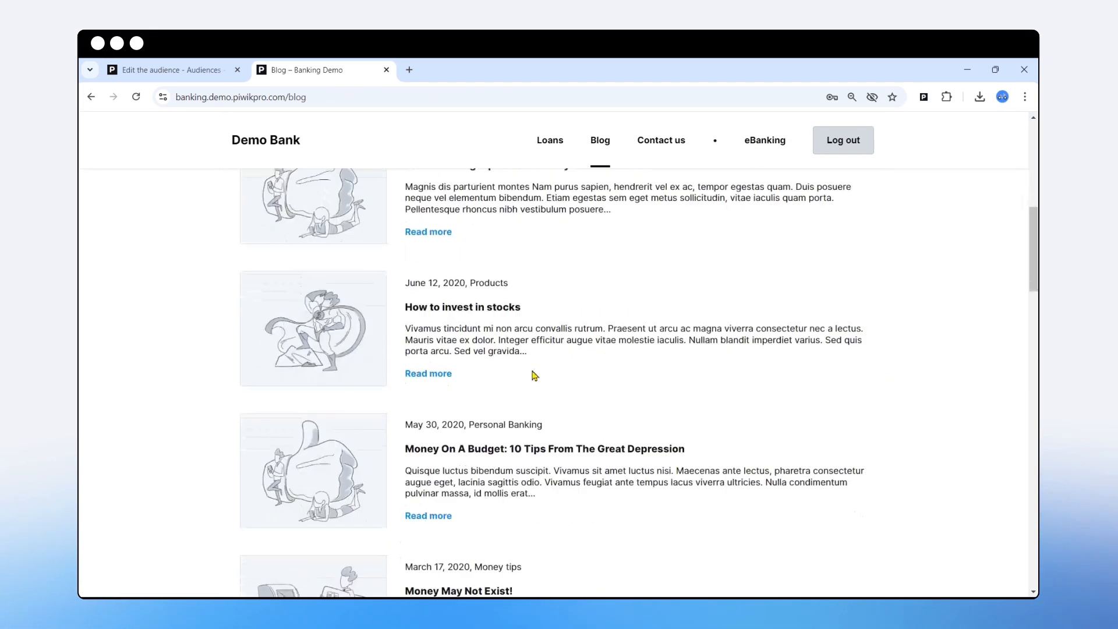
left_click(469, 396)
scroll(500, 392, "down", 10)
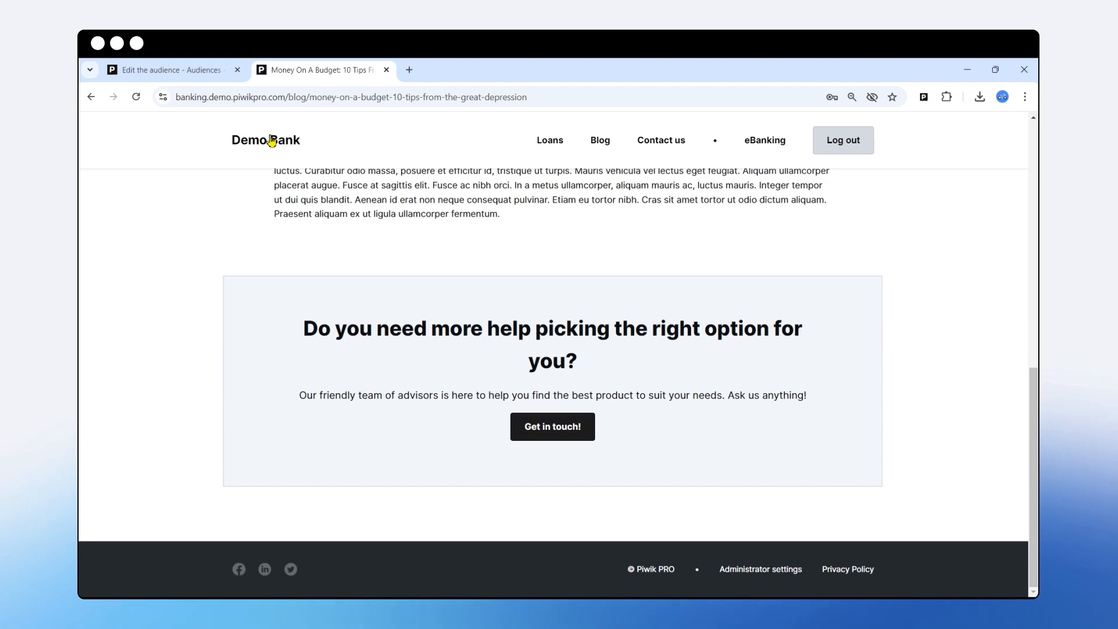
left_click(190, 65)
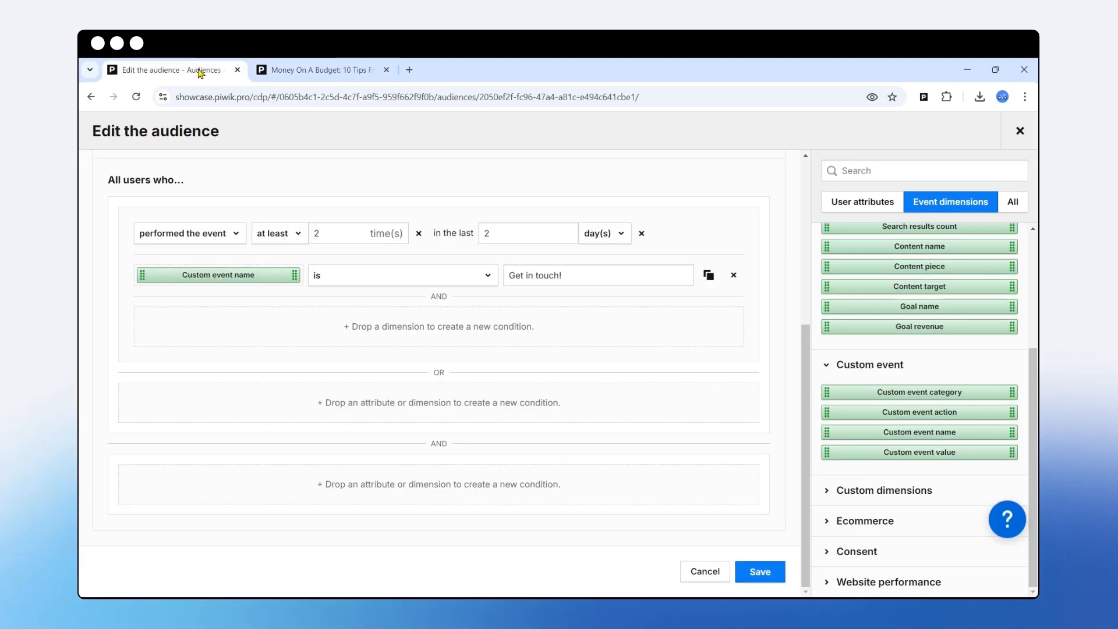
Open the Demo Bank Loans page and copy its address
left_click(318, 70)
left_click(549, 142)
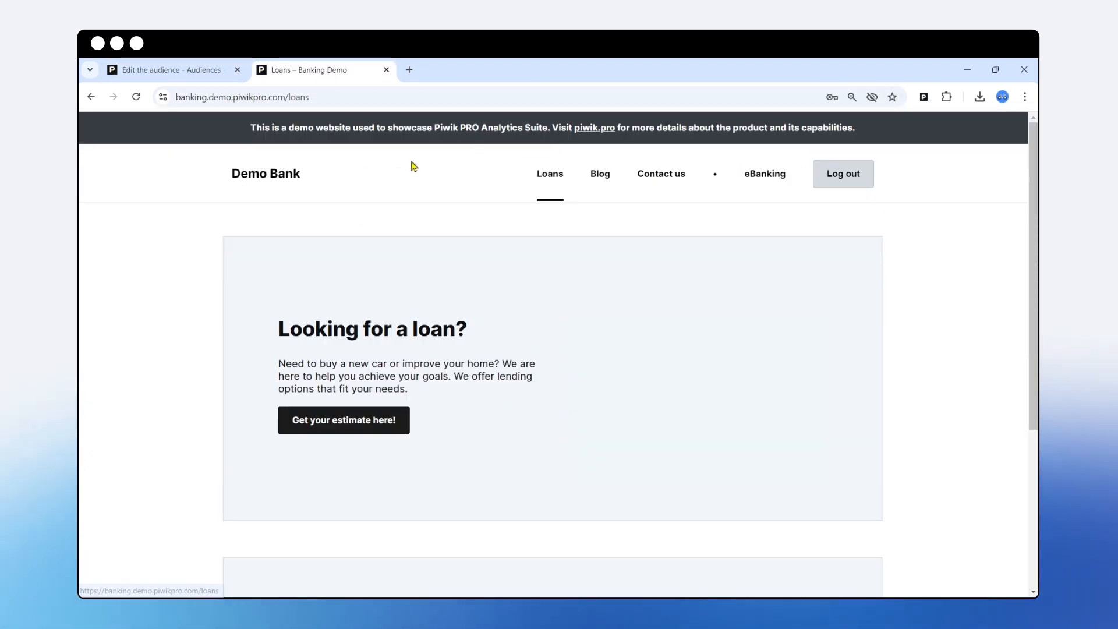
left_click(324, 98)
key("ctrl+c")
left_click(169, 70)
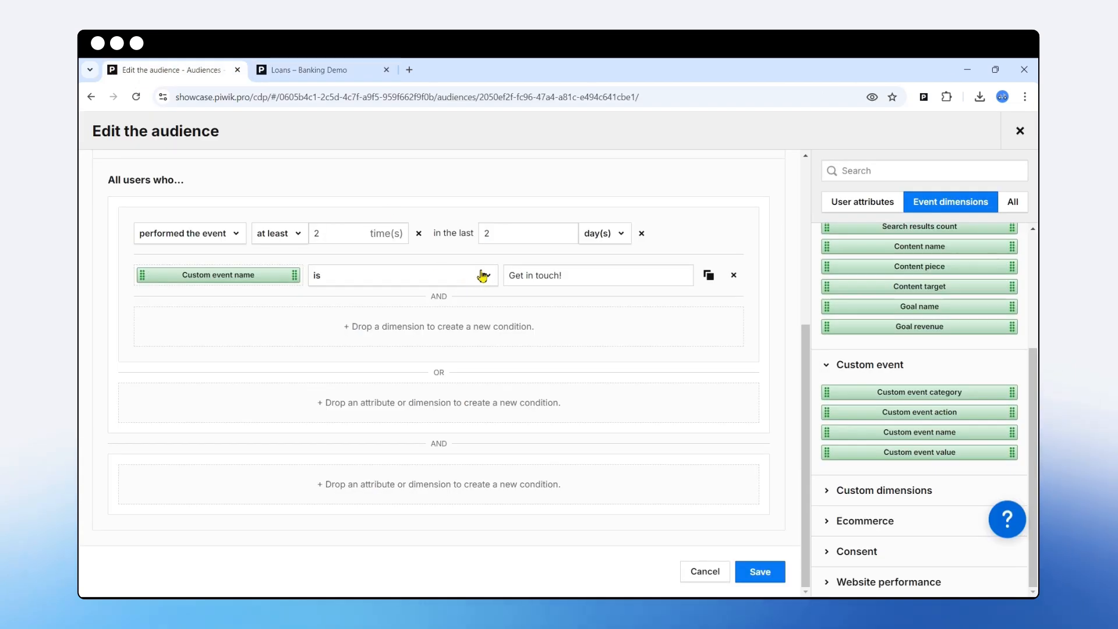
scroll(848, 241, "up", 3)
left_click_drag(877, 287, 357, 339)
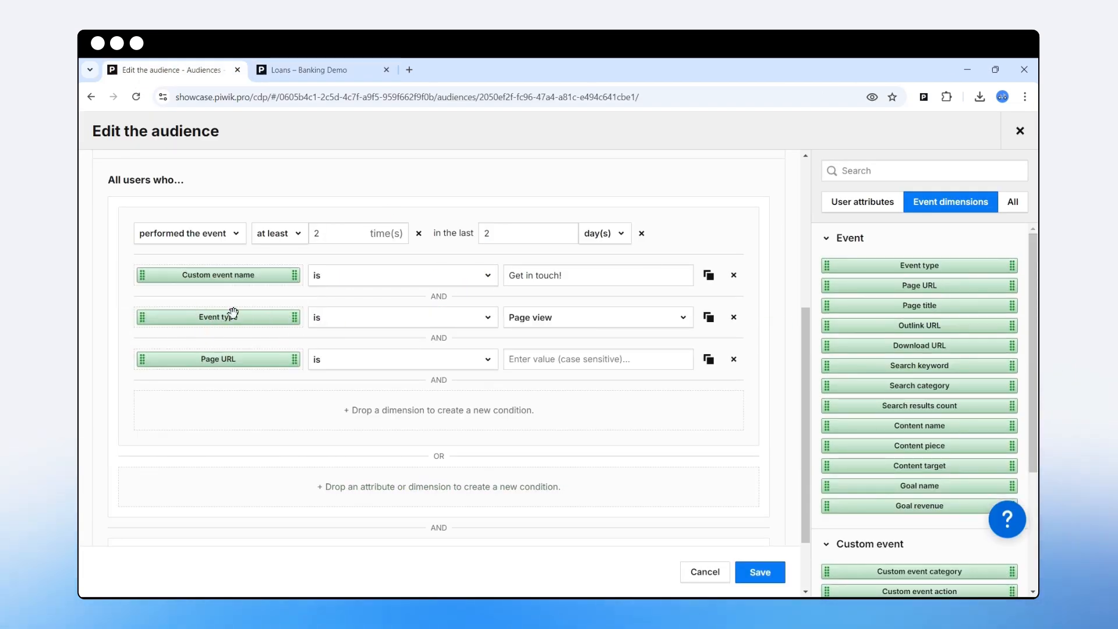
left_click(734, 317)
left_click(545, 317)
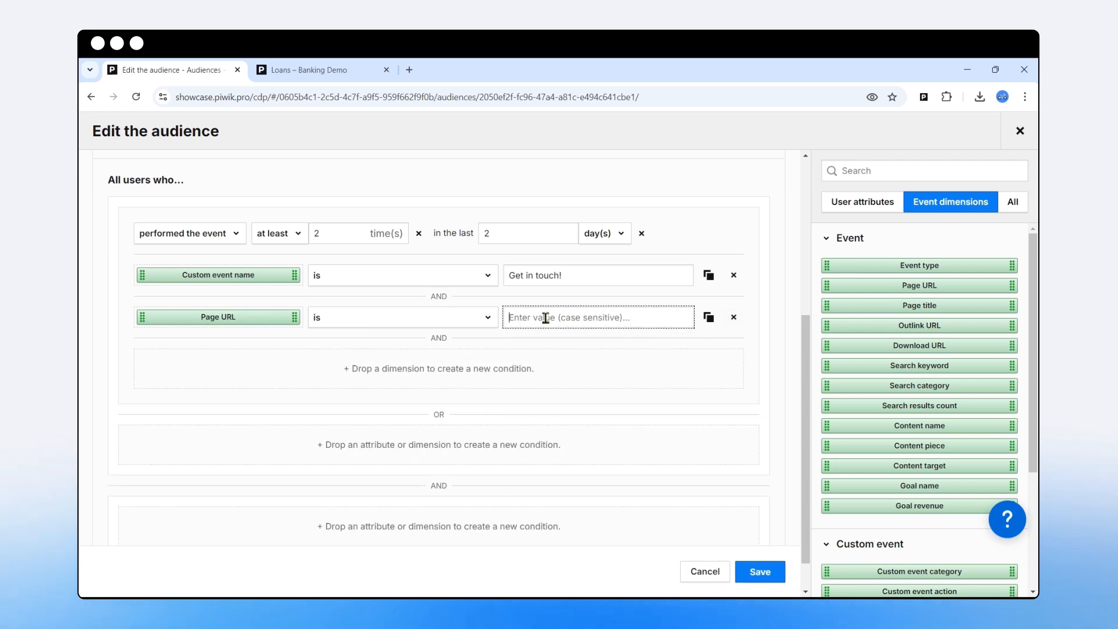
key("ctrl+v")
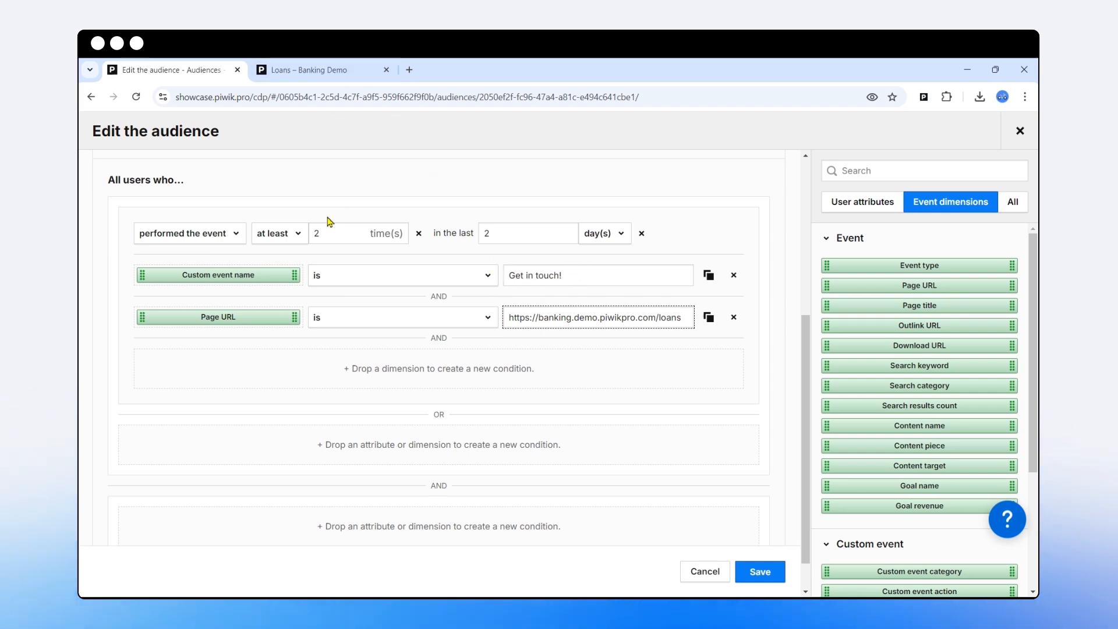
Check the Get in touch! call to action on the Loans page, and review Audience 4's profile estimate and event conditions
left_click(294, 72)
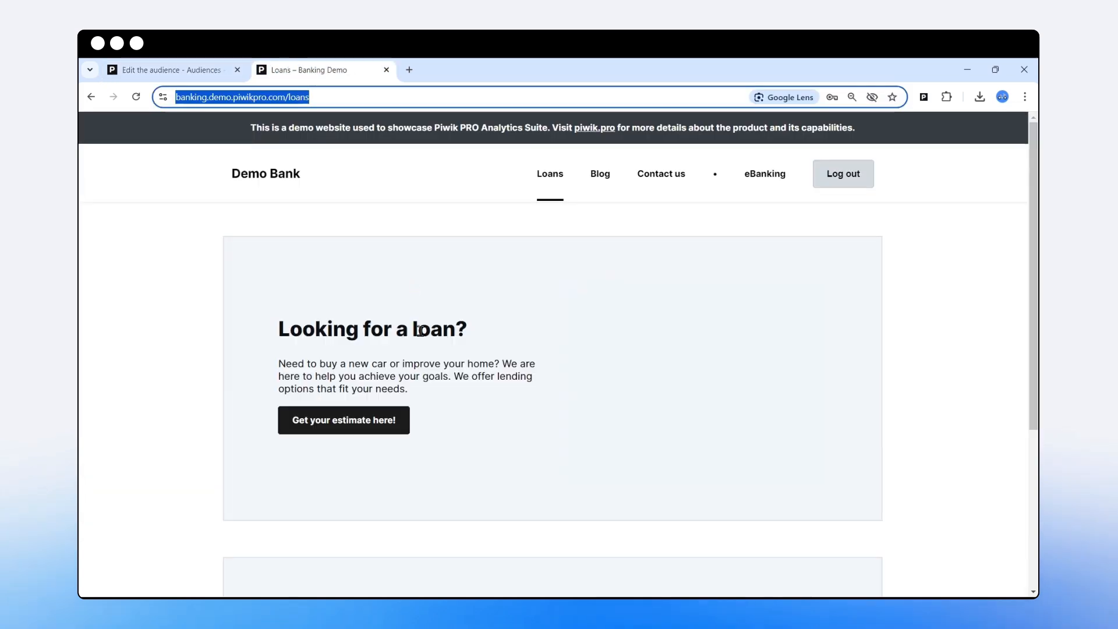
scroll(505, 399, "down", 3)
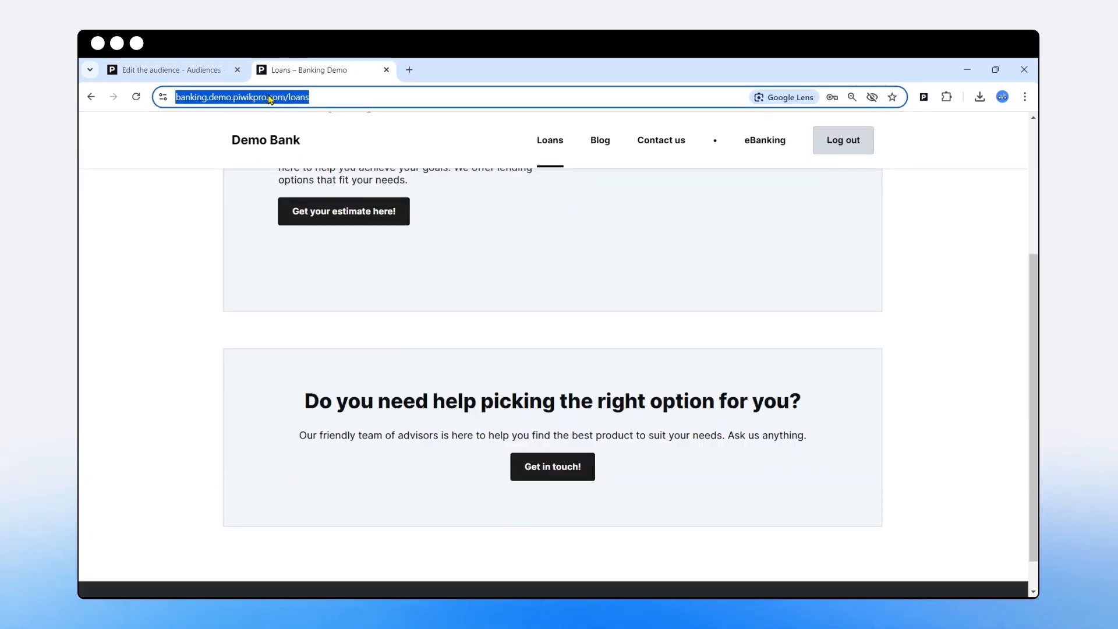
left_click(175, 70)
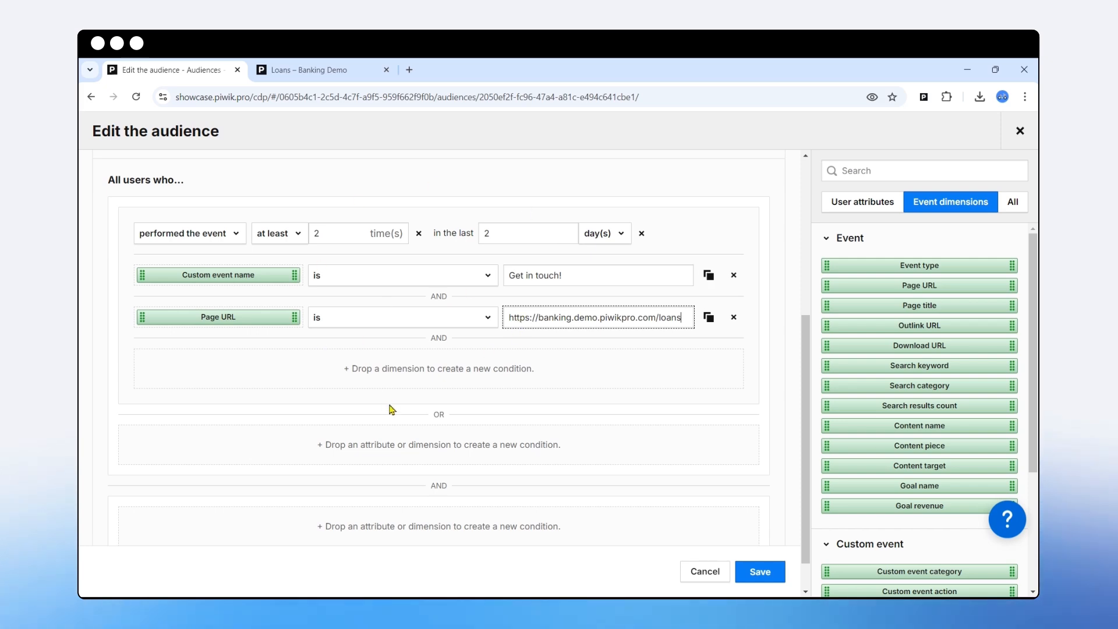
scroll(391, 415, "up", 5)
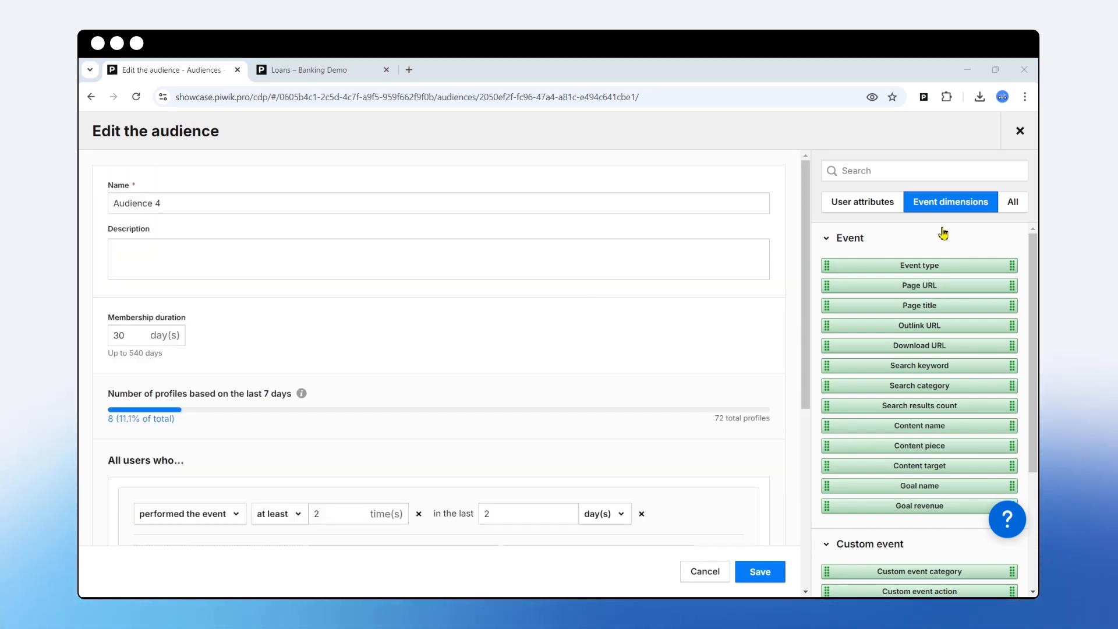
scroll(600, 329, "down", 4)
scroll(575, 309, "down", 2)
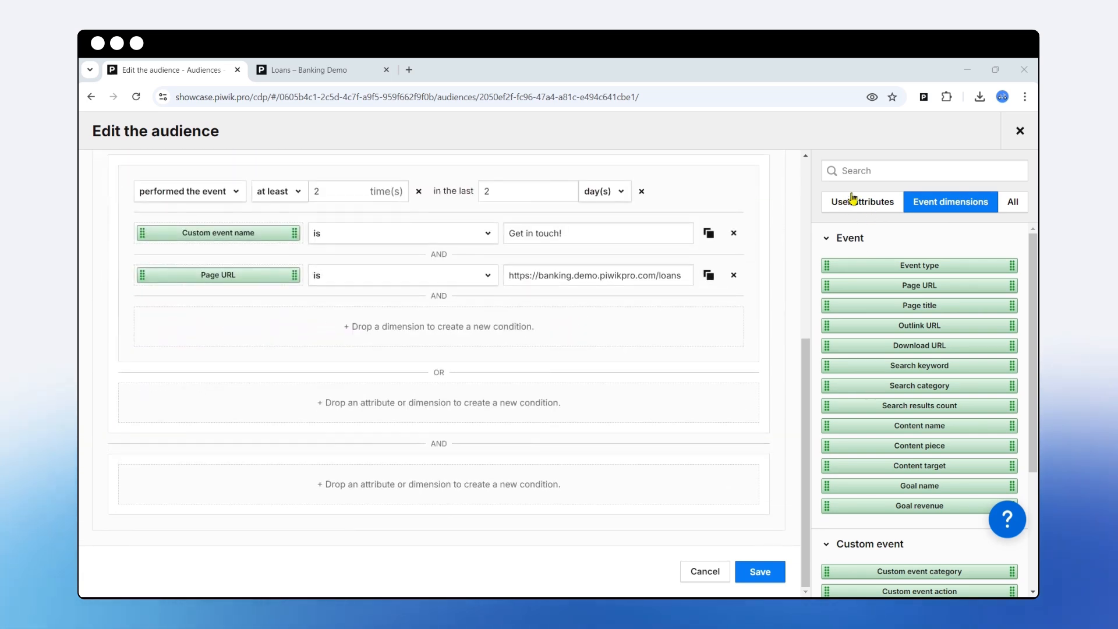
scroll(334, 361, "up", 3)
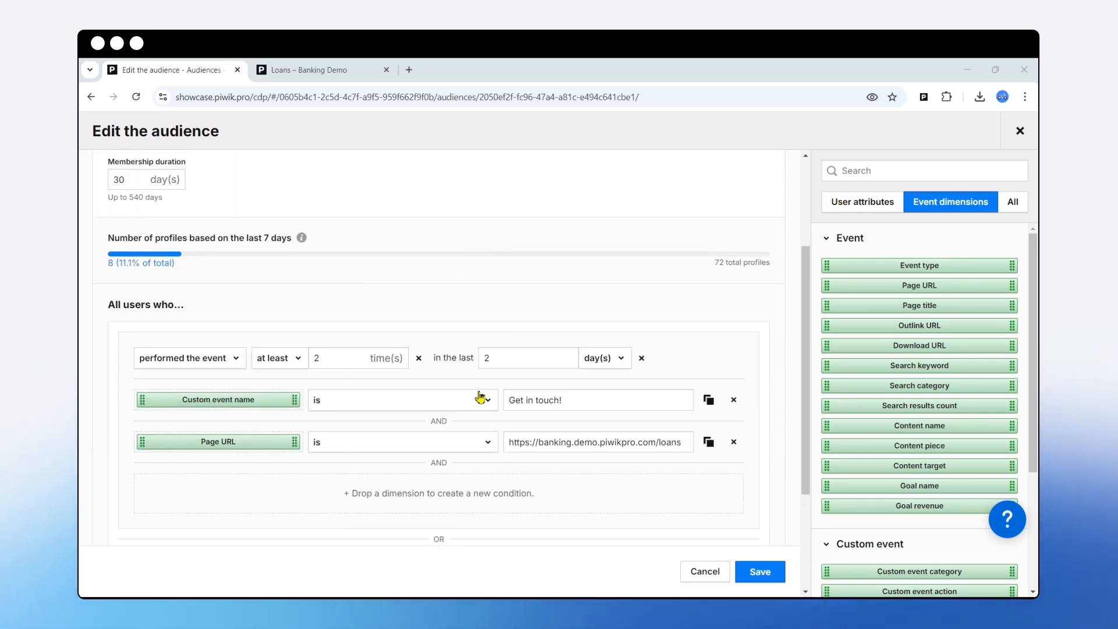
Add the Channel user attribute from the Traffic group as an OR condition, set to Last Channel is Campaign
left_click(864, 211)
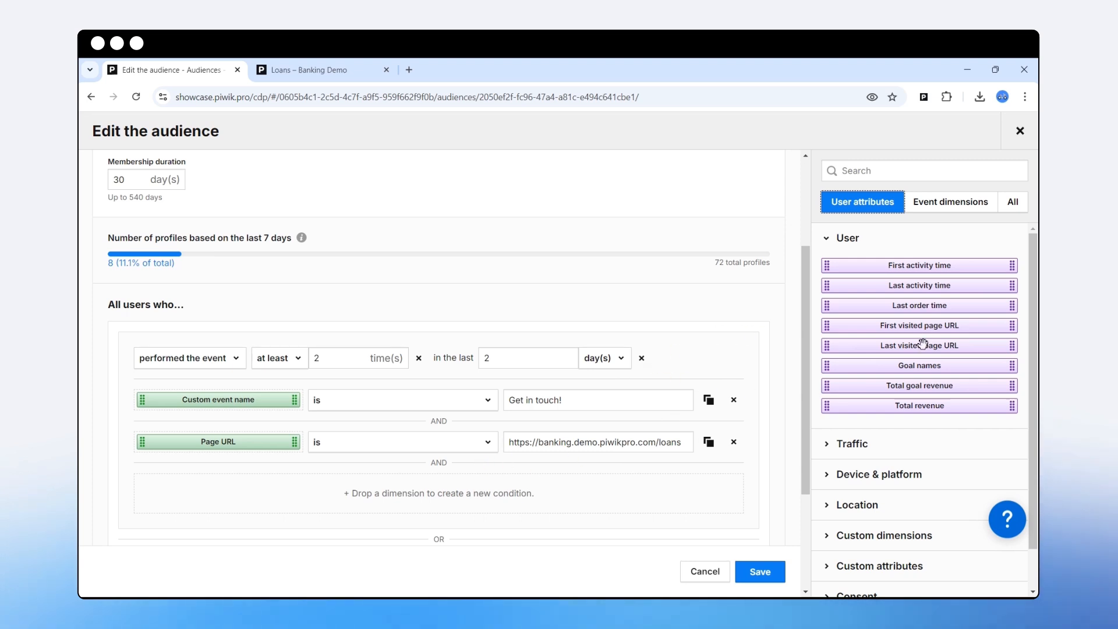
scroll(856, 344, "down", 1)
left_click(871, 400)
scroll(676, 385, "down", 3)
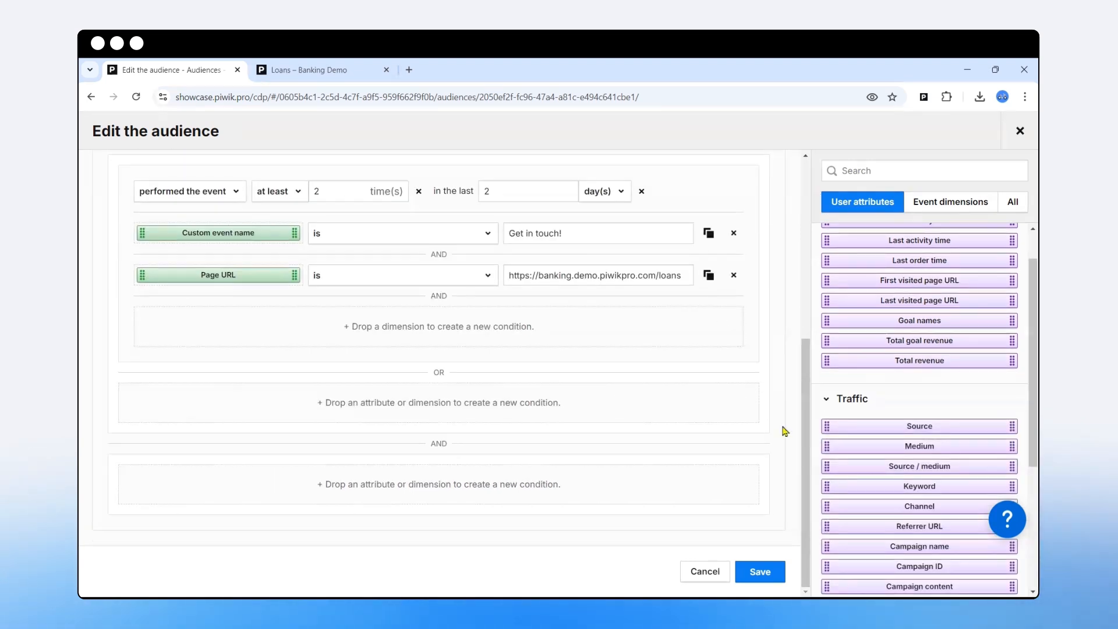
left_click_drag(920, 507, 219, 402)
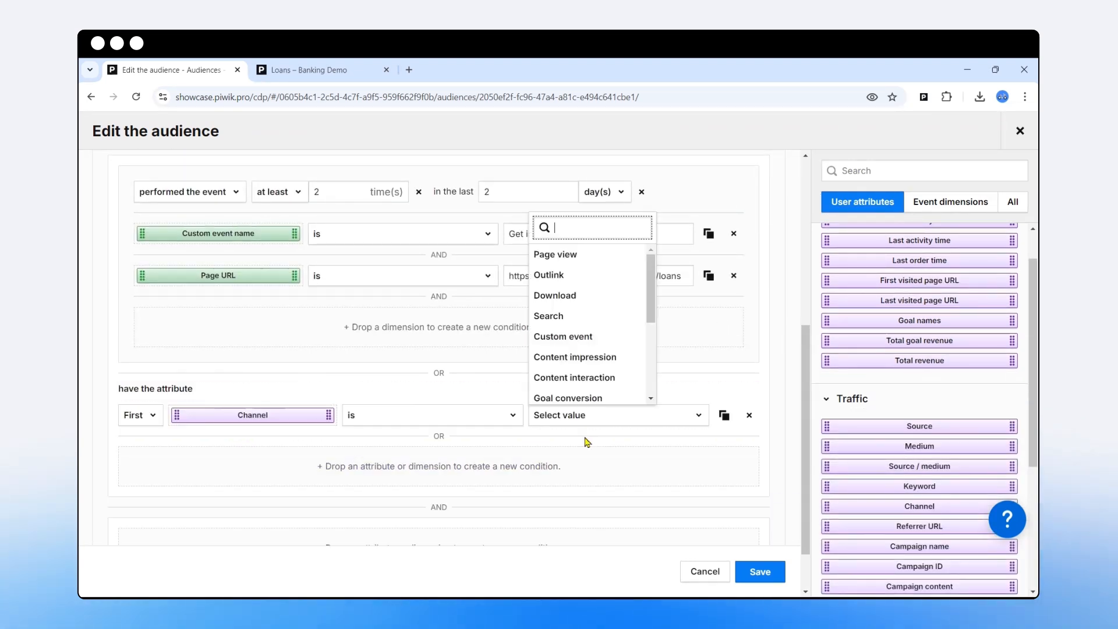
left_click(569, 317)
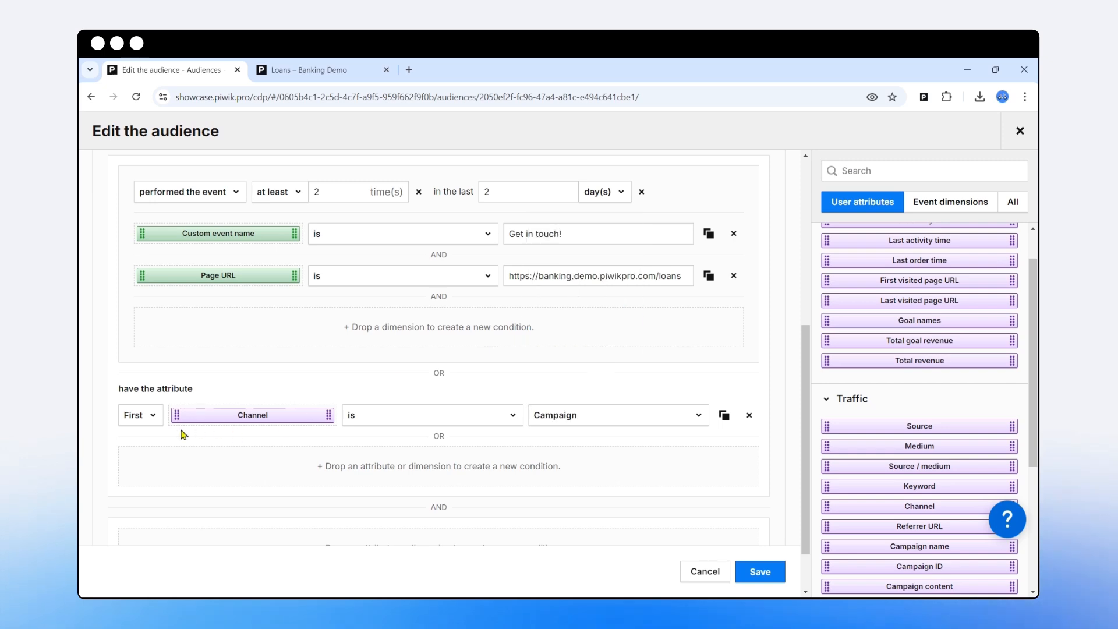
left_click(140, 416)
left_click(133, 458)
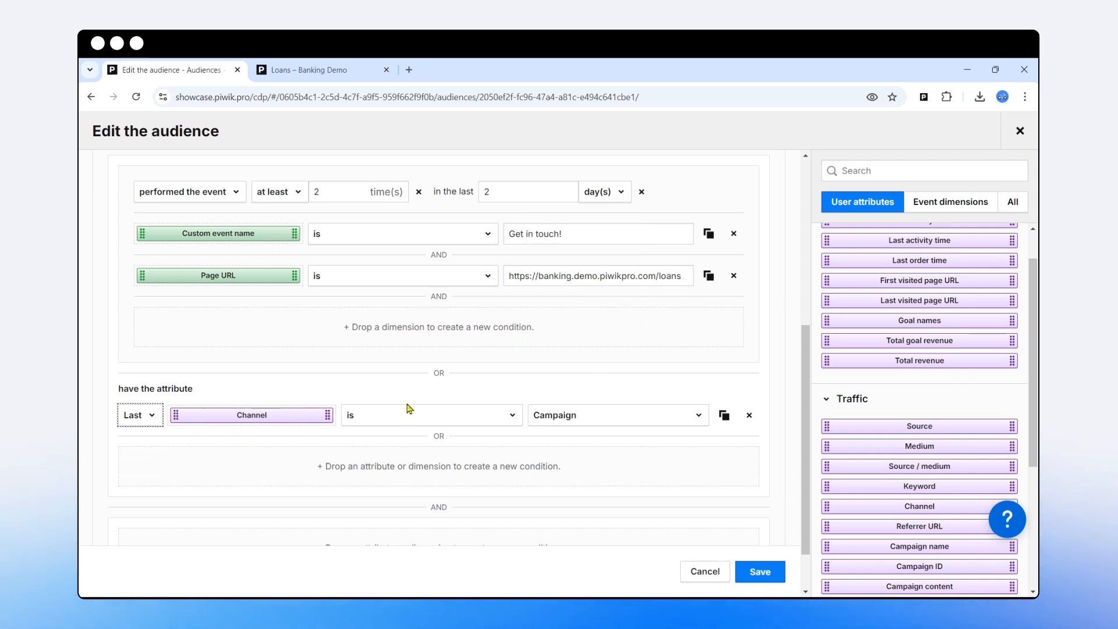
Review Audience 4's estimated profile count, the custom event and Page URL conditions, and the alternative Channel condition
scroll(402, 384, "up", 3)
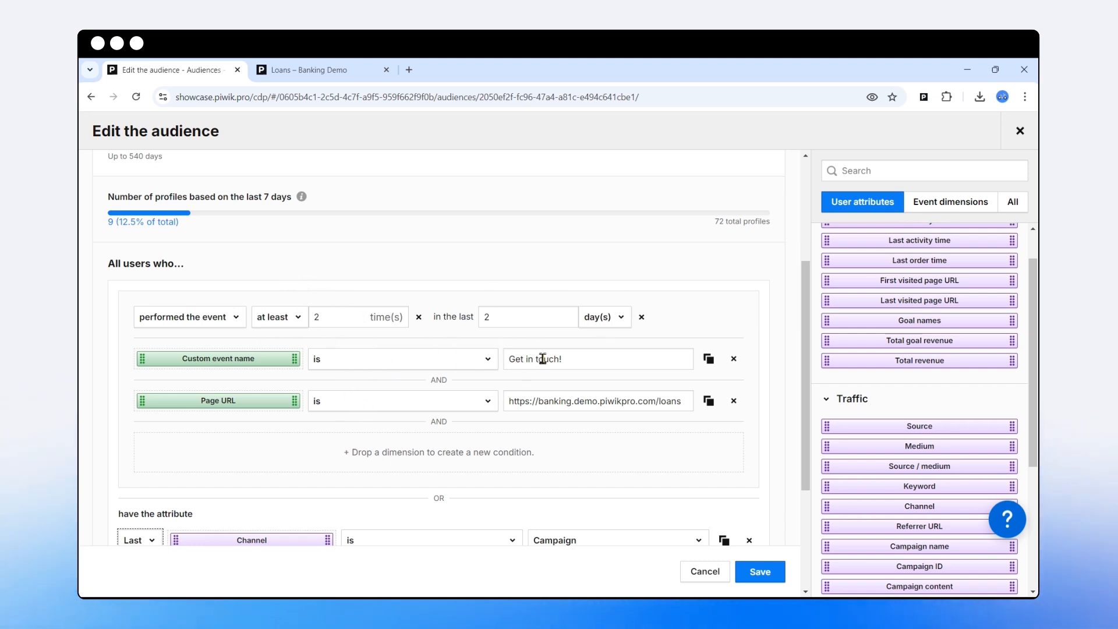
triple_click(683, 403)
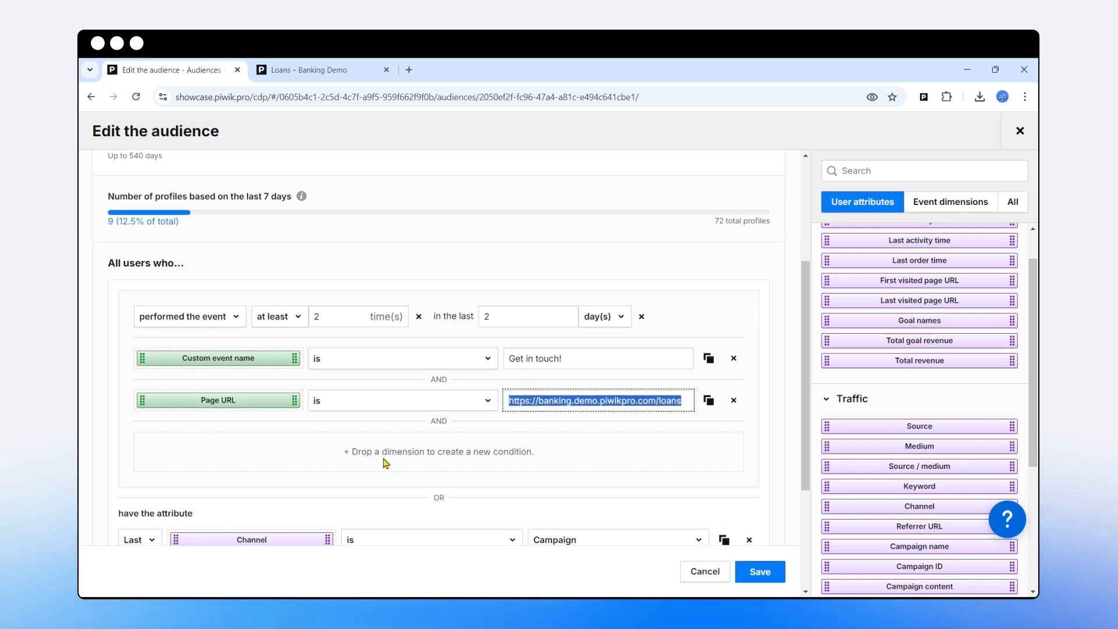
scroll(324, 452, "down", 2)
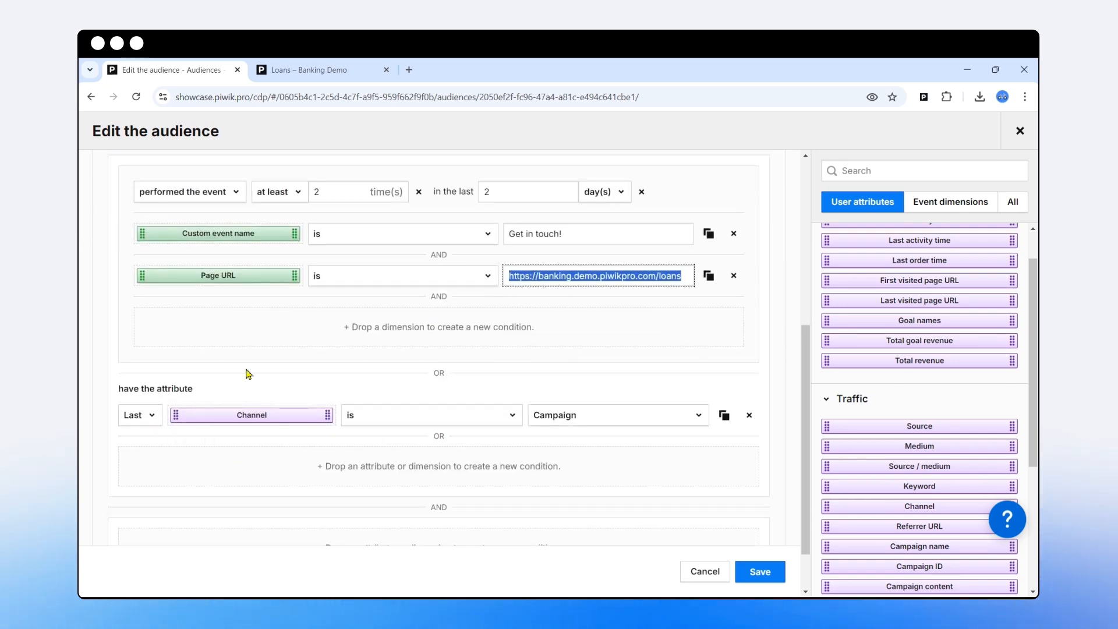
scroll(262, 350, "up", 2)
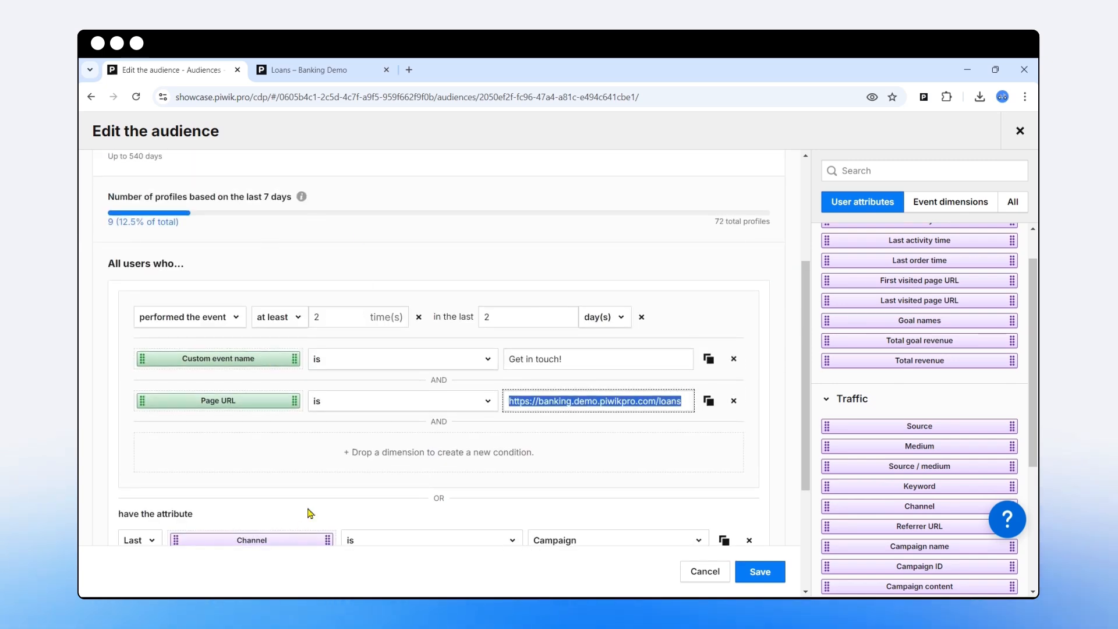
scroll(311, 514, "down", 1)
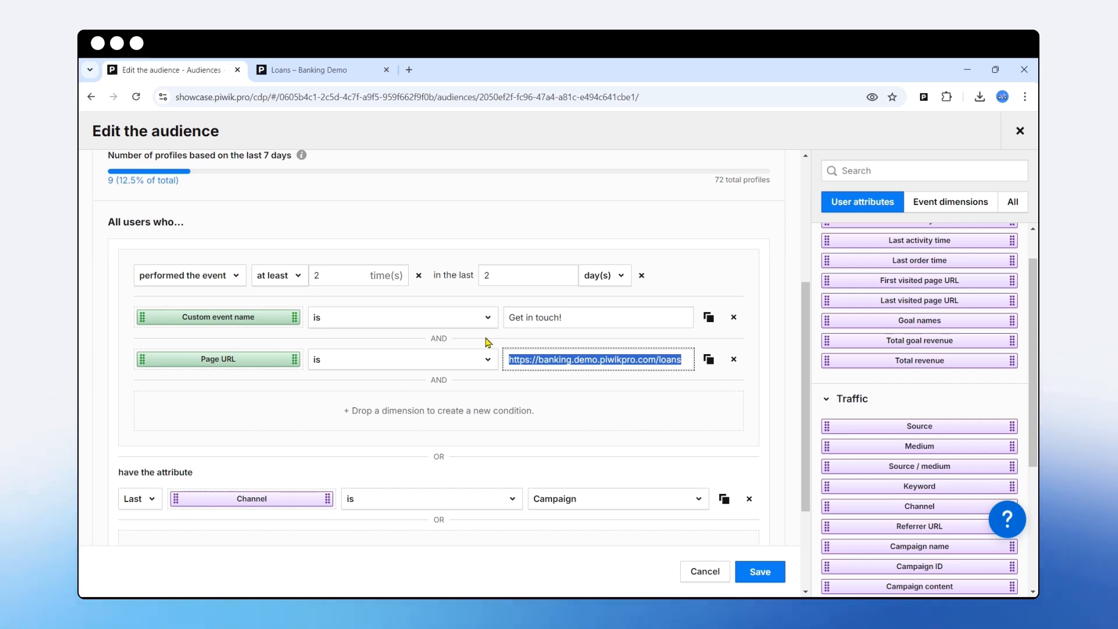
scroll(419, 367, "up", 5)
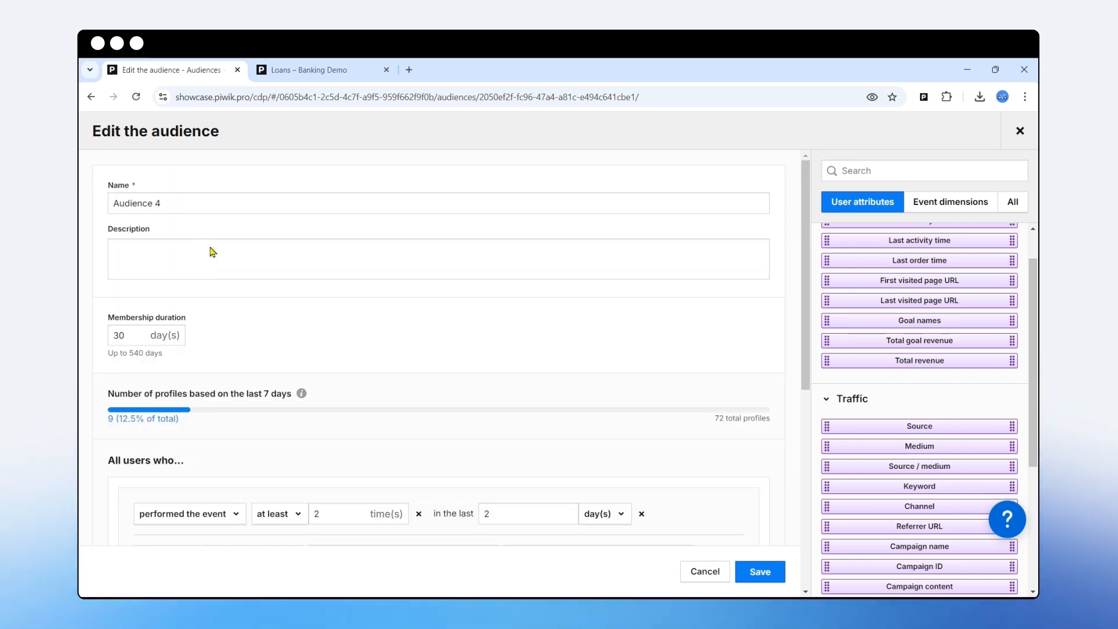
scroll(359, 433, "down", 5)
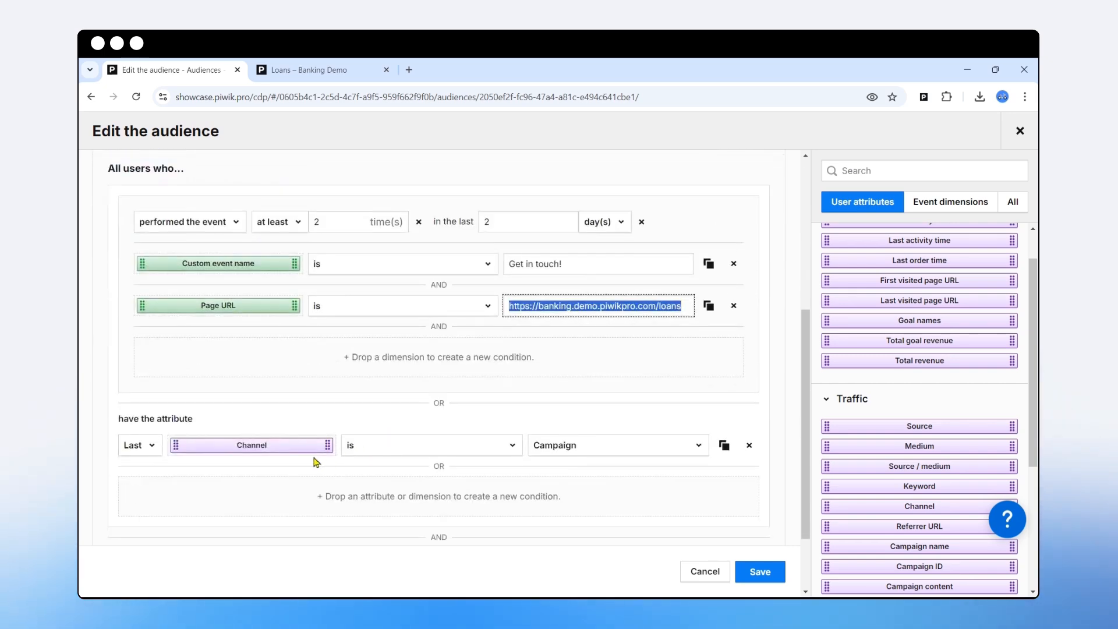